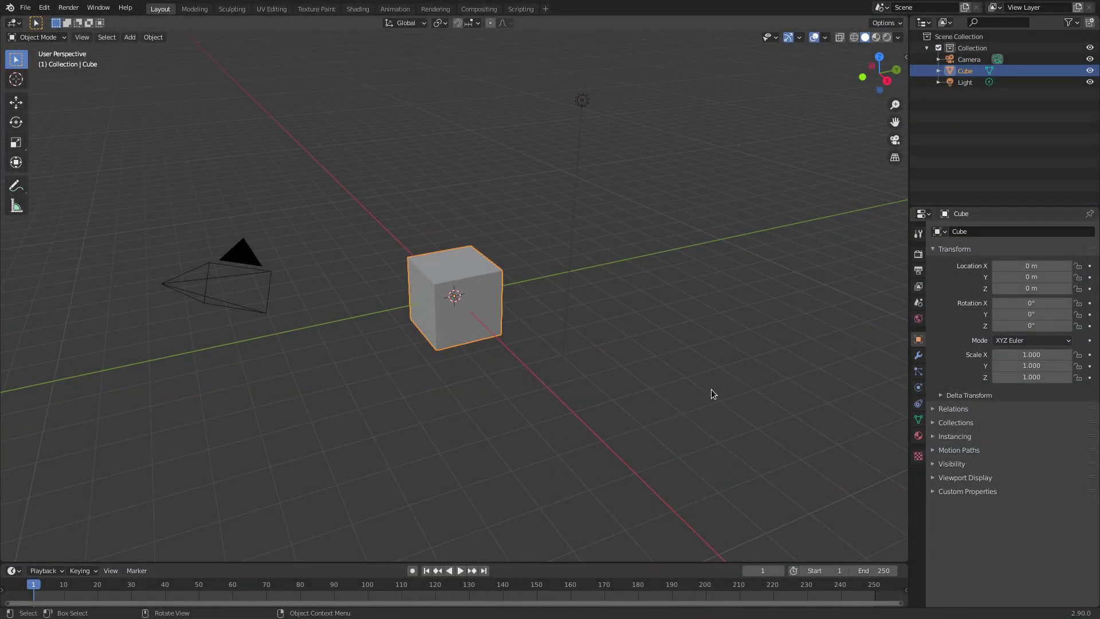
Delete the default camera, cube and light, and add a cylinder mesh at the scene origin
{"action": "left_click_drag", "start_coordinate": [714, 75], "coordinate": [55, 421]}
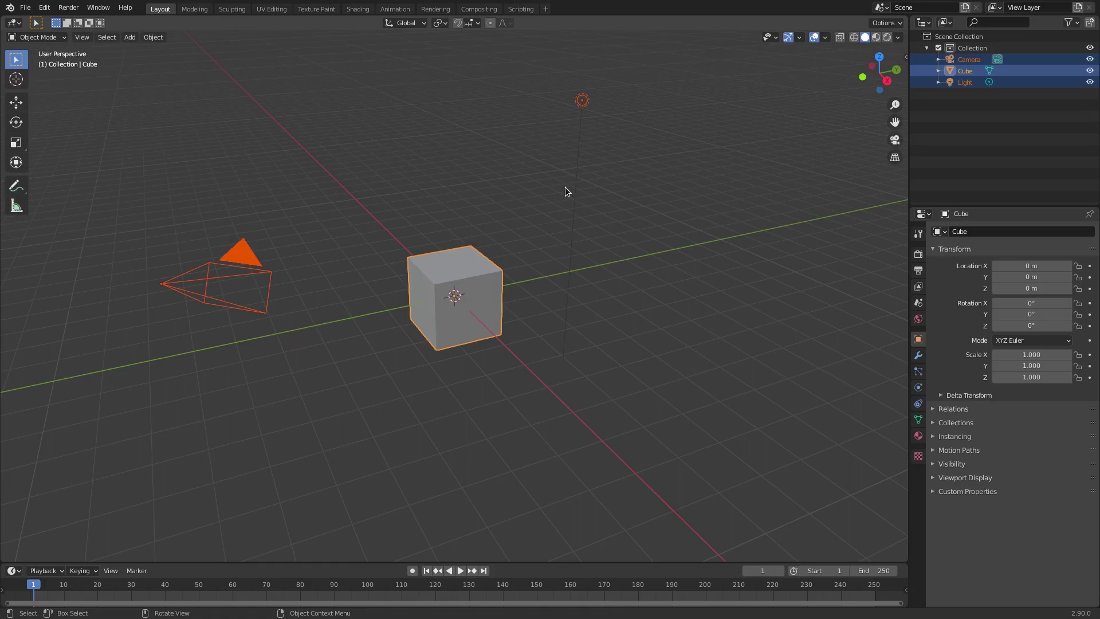
{"action": "key", "text": "Delete"}
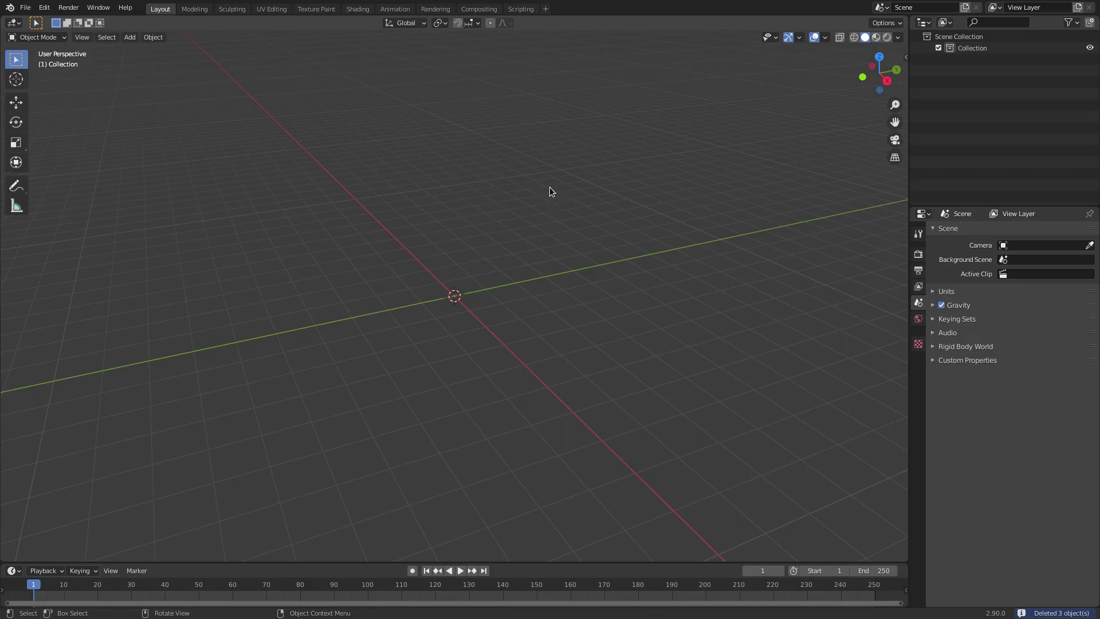
{"action": "key", "text": "shift"}
{"action": "key", "text": "shift+a"}
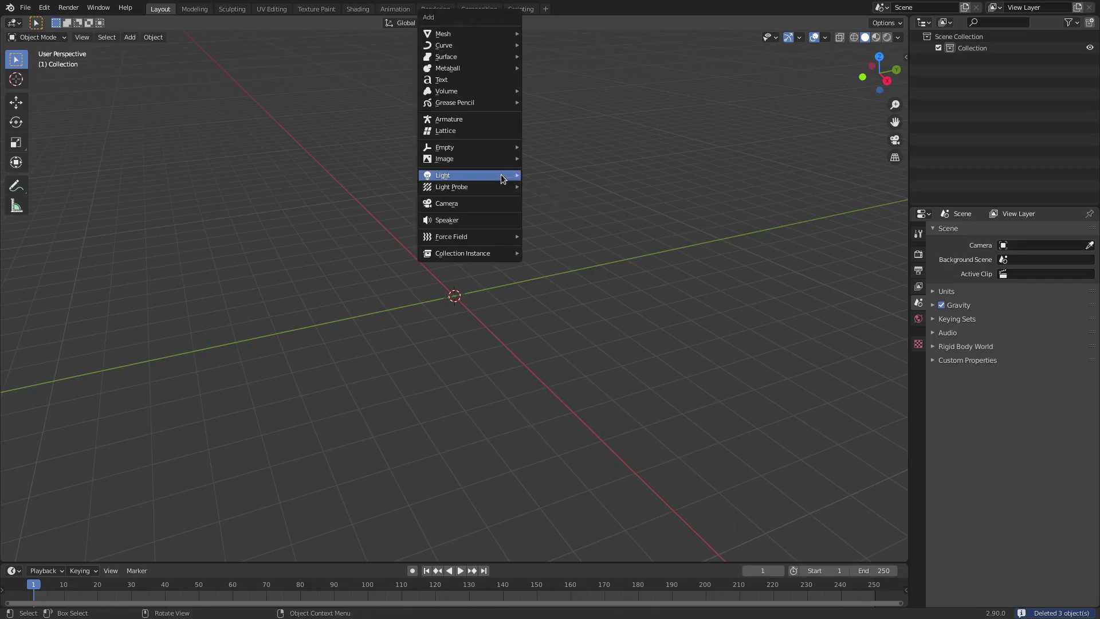
{"action": "mouse_move", "coordinate": [443, 34]}
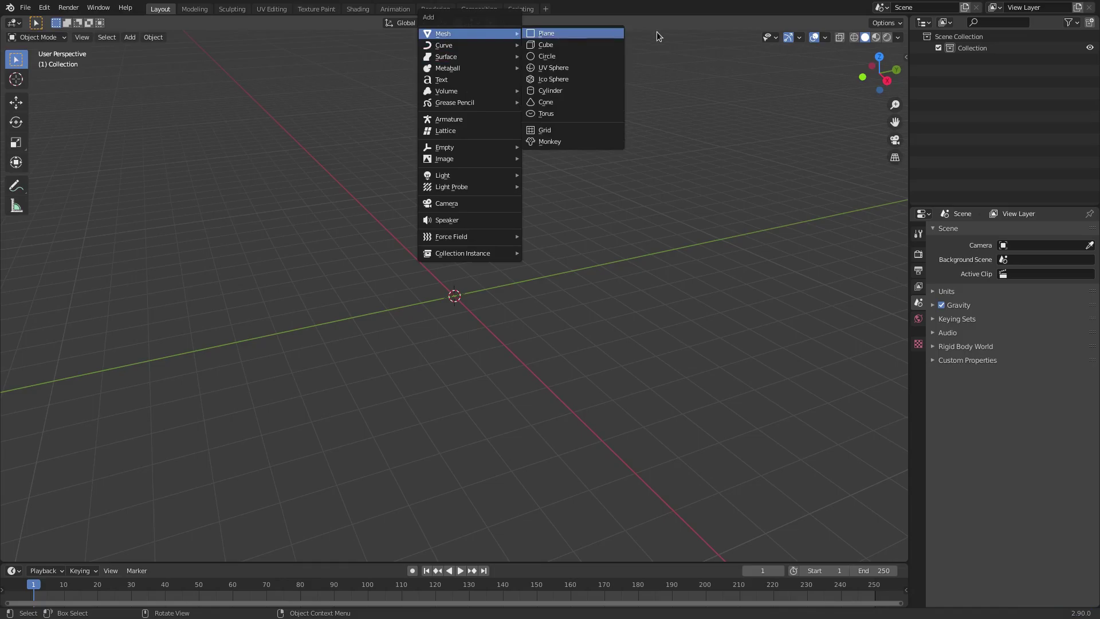
{"action": "left_click", "coordinate": [559, 91]}
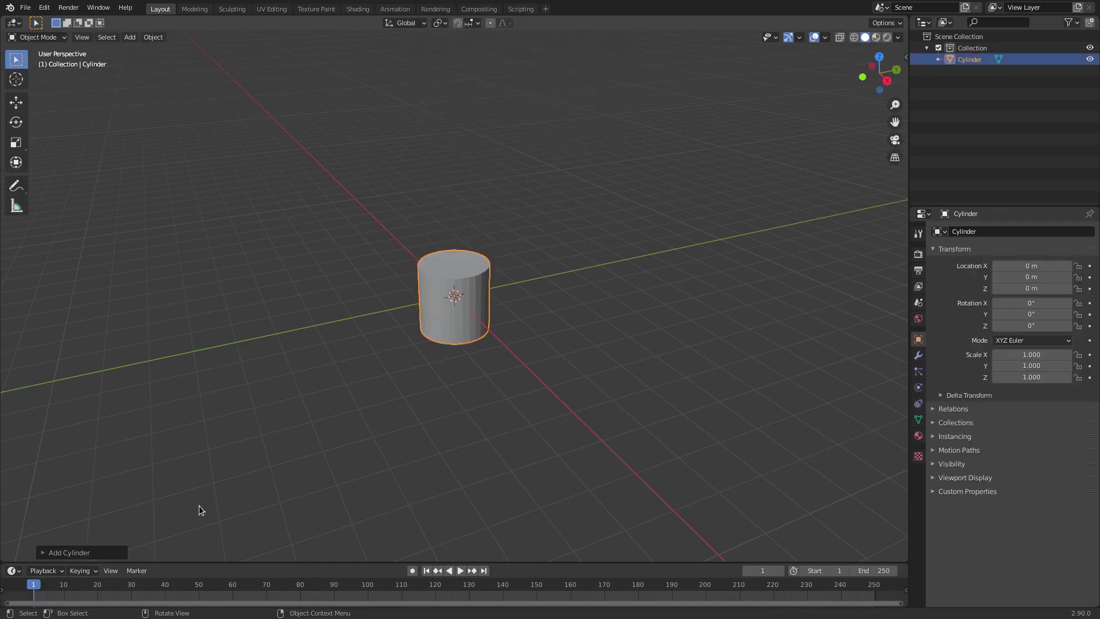
Set the new cylinder's vertices to 6 and open its modifier properties
{"action": "left_click", "coordinate": [41, 552]}
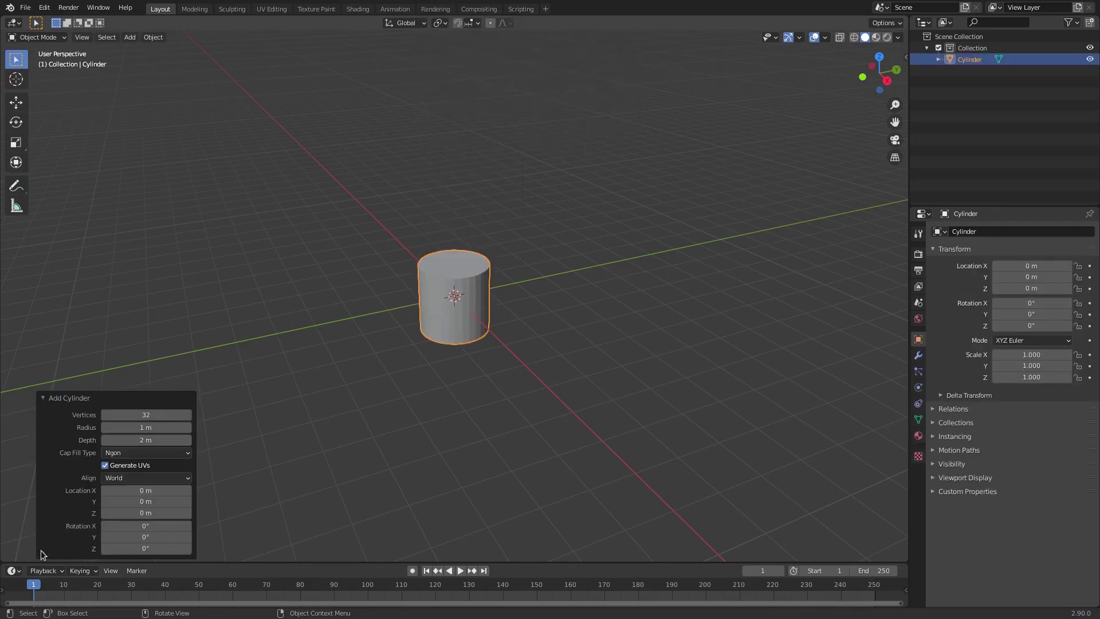
{"action": "left_click", "coordinate": [135, 414]}
{"action": "type", "text": "6"}
{"action": "key", "text": "Return"}
{"action": "middle_click_drag", "start_coordinate": [461, 276], "coordinate": [519, 344]}
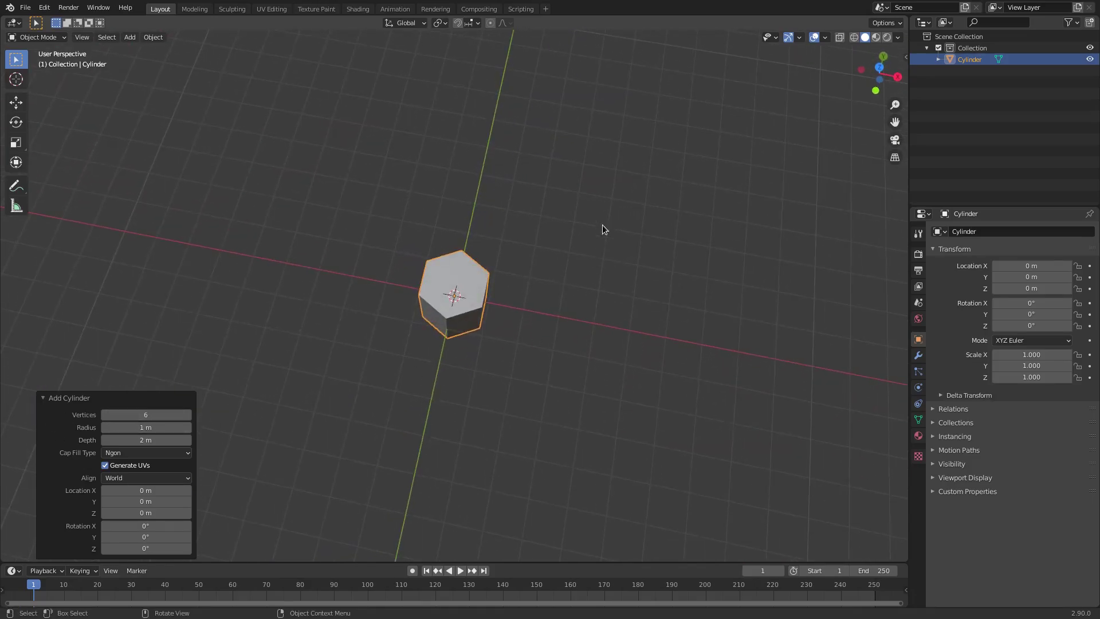
{"action": "scroll", "coordinate": [478, 353], "scroll_direction": "up", "scroll_amount": 6}
{"action": "middle_click_drag", "start_coordinate": [490, 342], "coordinate": [507, 363]}
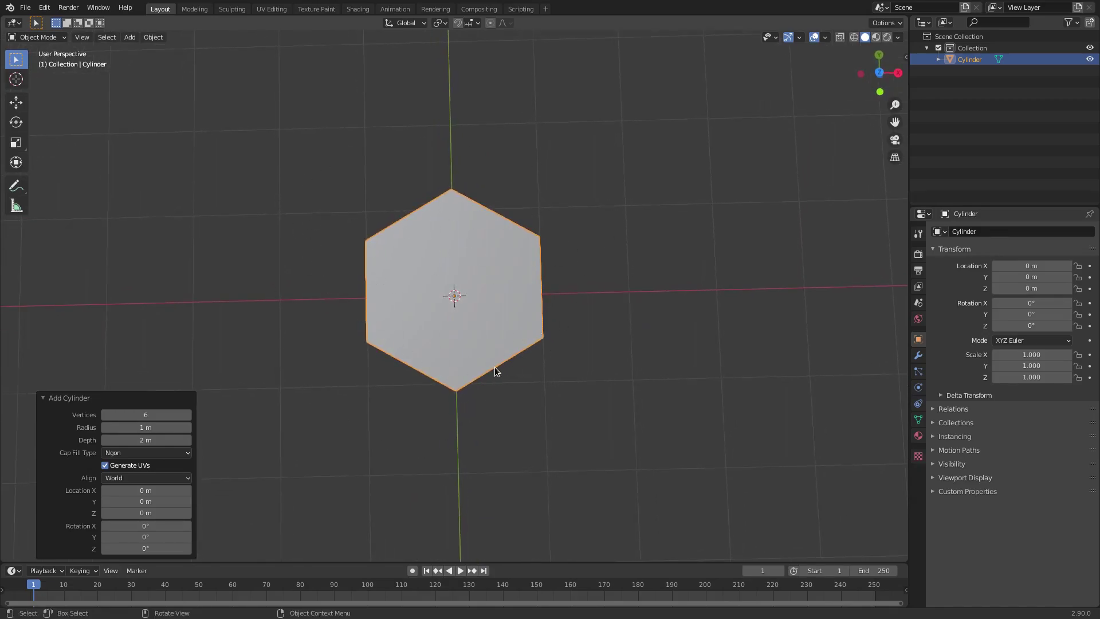
{"action": "left_click", "coordinate": [918, 355]}
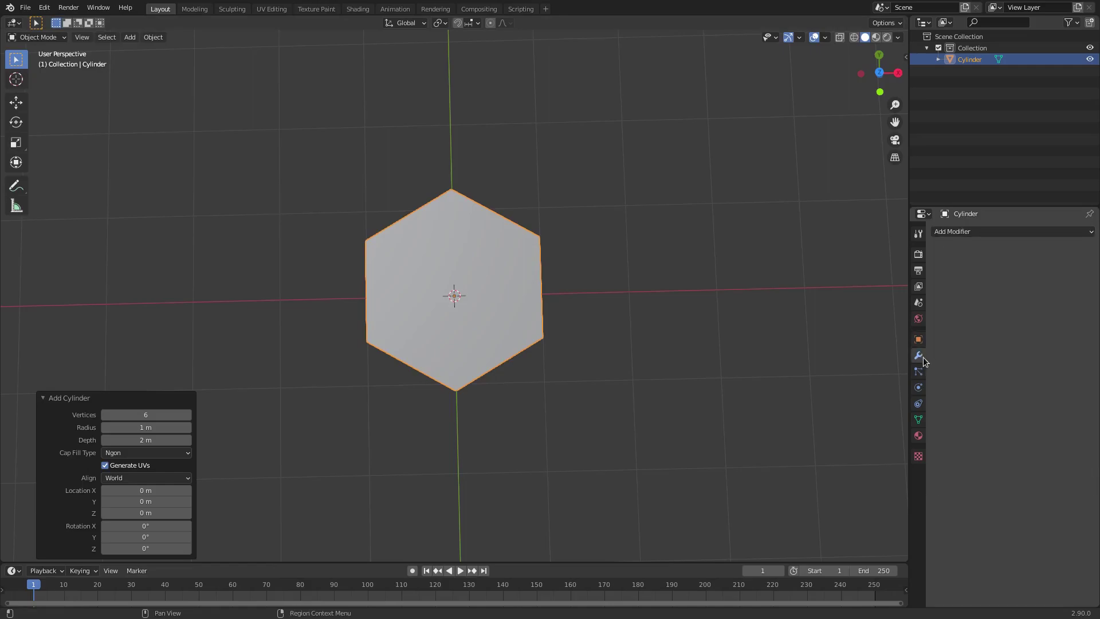
{"action": "middle_click_drag", "start_coordinate": [467, 295], "coordinate": [544, 246]}
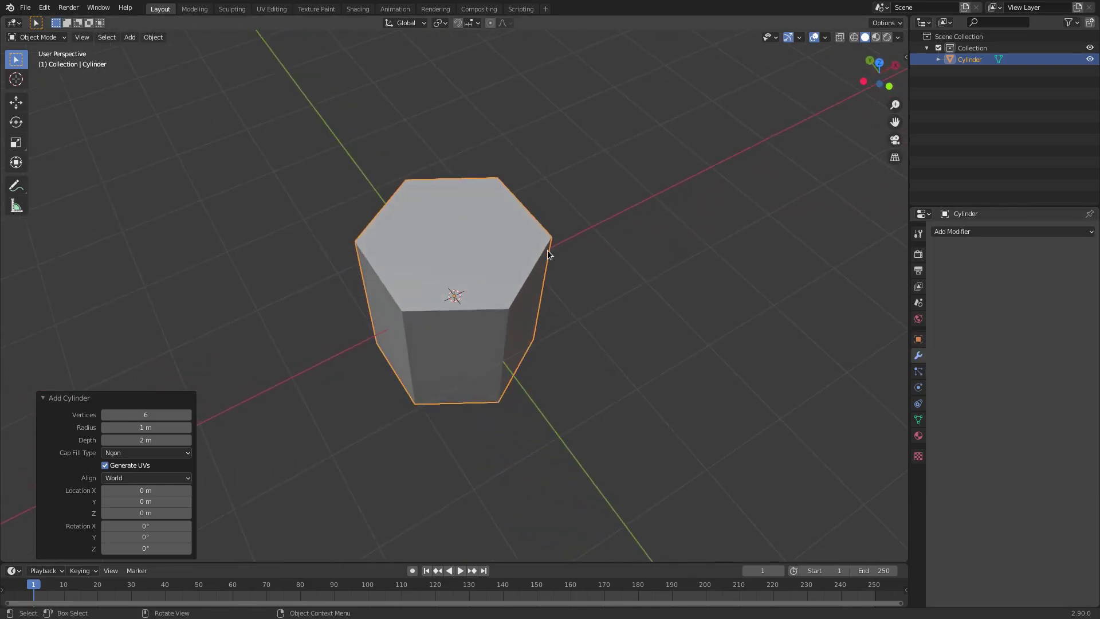
{"action": "left_click", "coordinate": [981, 233]}
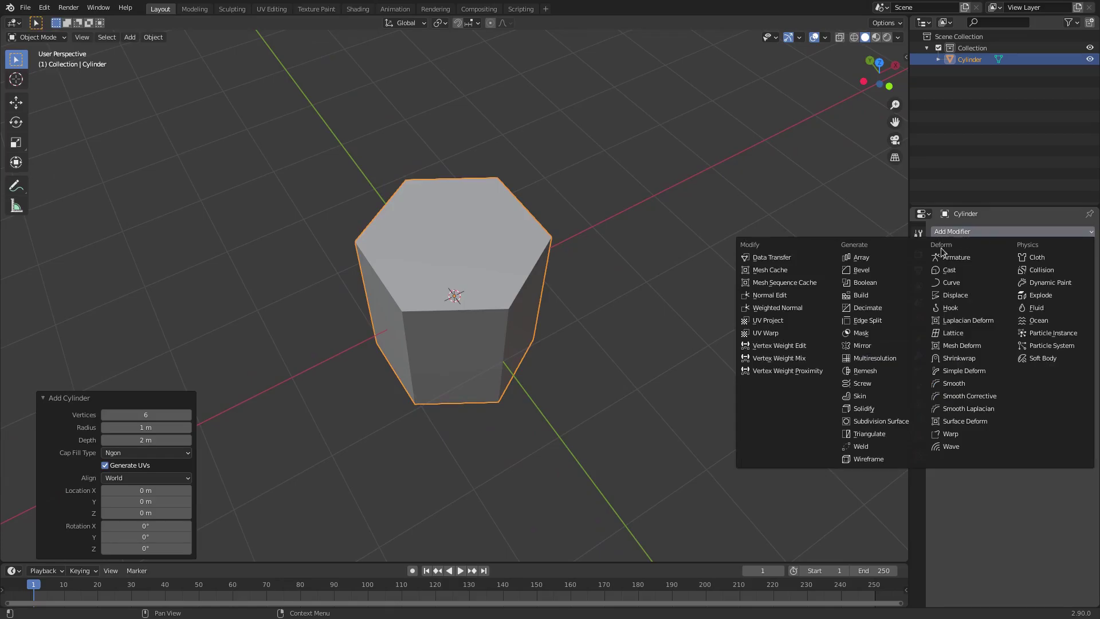
{"action": "left_click", "coordinate": [865, 282]}
{"action": "left_click", "coordinate": [1080, 256]}
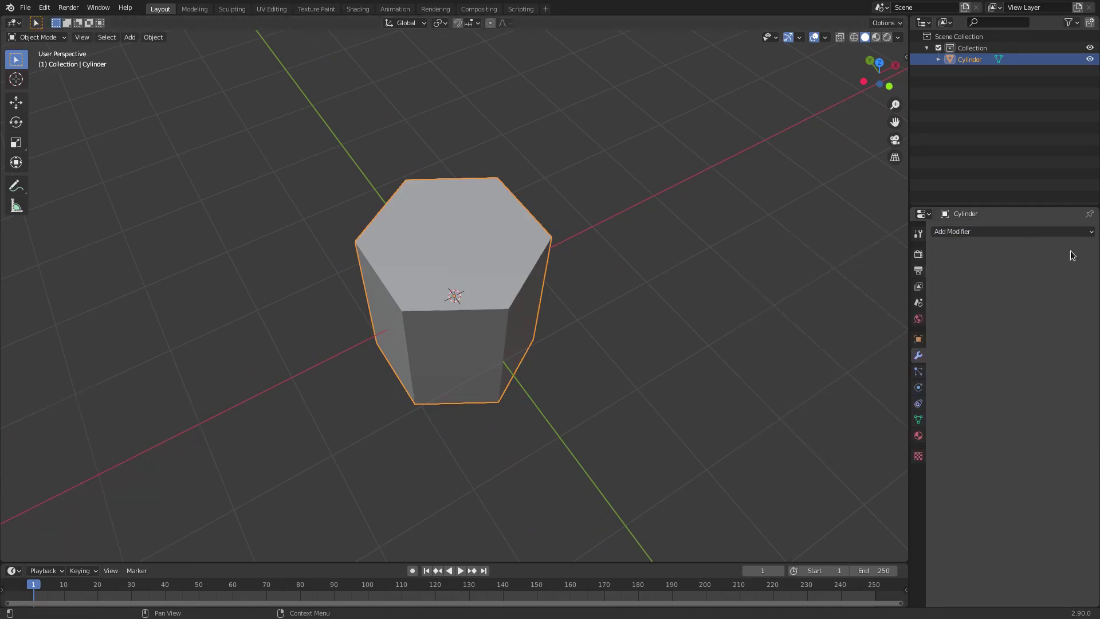
Add a Bevel modifier to the hexagonal cylinder and set its segments to 5
{"action": "left_click", "coordinate": [1000, 231]}
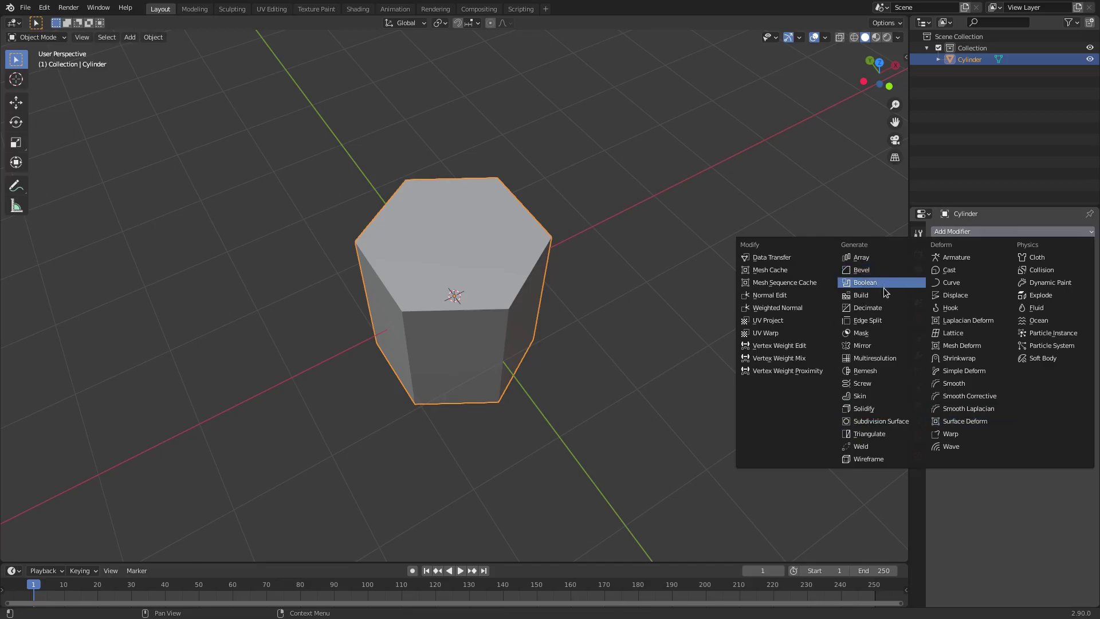
{"action": "left_click", "coordinate": [871, 270]}
{"action": "scroll", "coordinate": [590, 343], "scroll_direction": "up", "scroll_amount": 2}
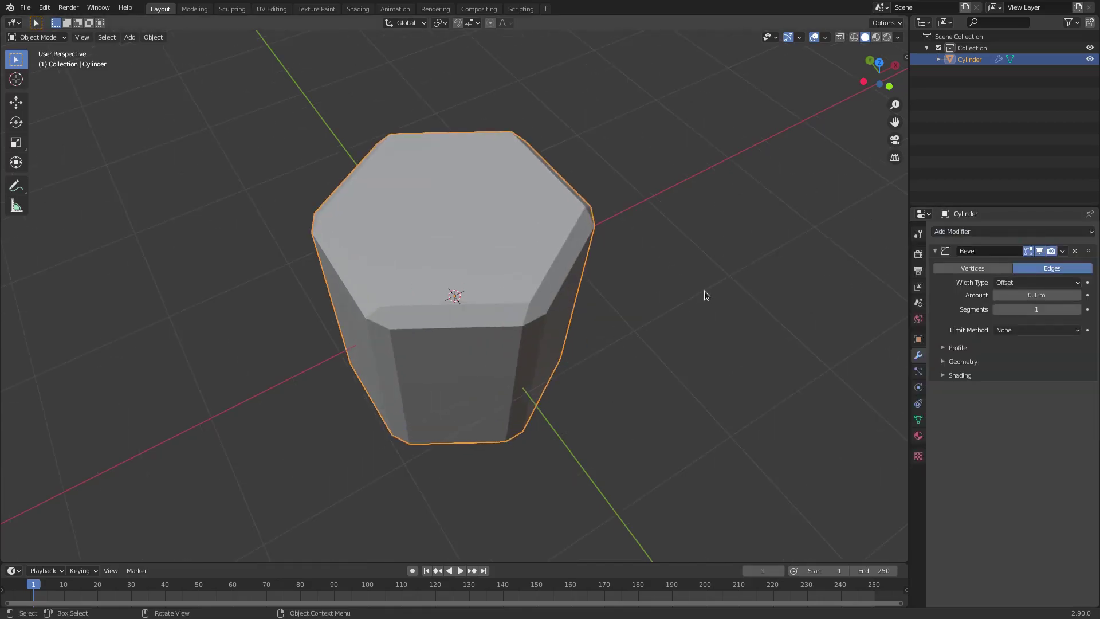
{"action": "middle_click_drag", "start_coordinate": [705, 295], "coordinate": [695, 302]}
{"action": "mouse_move", "coordinate": [1031, 309]}
{"action": "left_mouse_down"}
{"action": "mouse_move", "coordinate": [1059, 309]}
{"action": "mouse_move", "coordinate": [1032, 303]}
{"action": "left_mouse_up"}
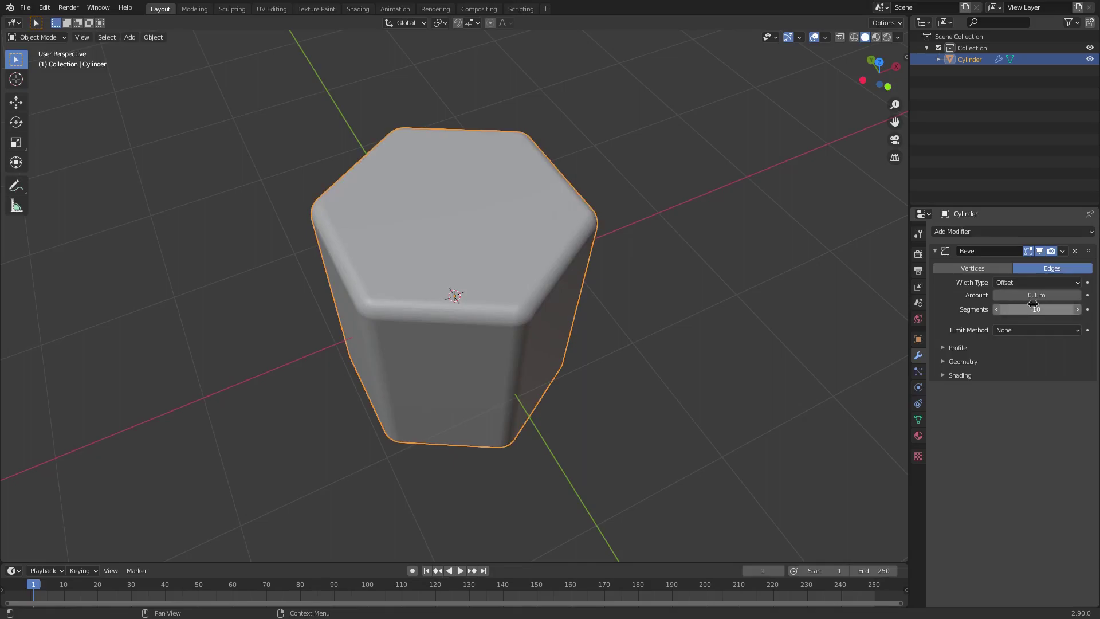
{"action": "left_click", "coordinate": [1032, 309]}
{"action": "type", "text": "5"}
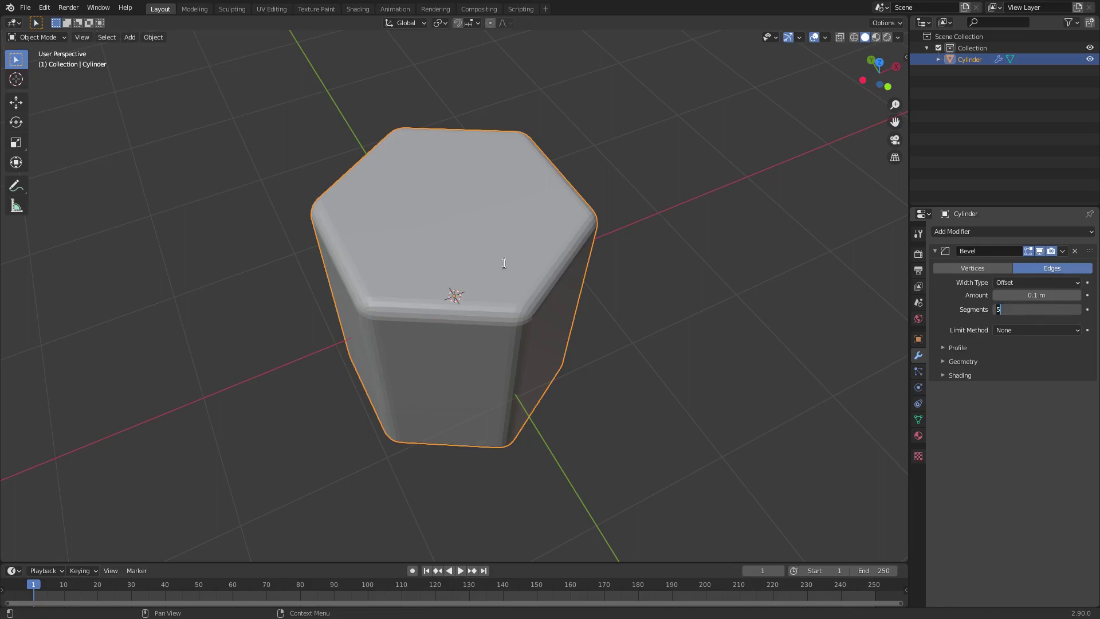
{"action": "key", "text": "Return"}
Apply smooth shading to the beveled hexagonal cylinder
{"action": "left_click", "coordinate": [153, 37]}
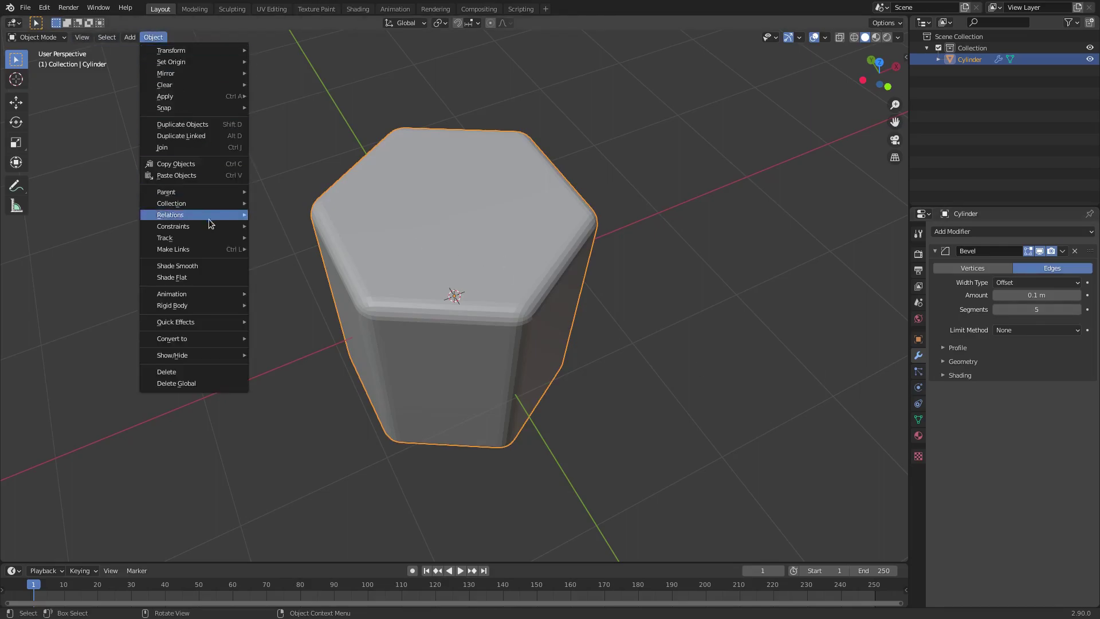
{"action": "left_click", "coordinate": [197, 266]}
{"action": "middle_click_drag", "start_coordinate": [445, 309], "coordinate": [483, 306]}
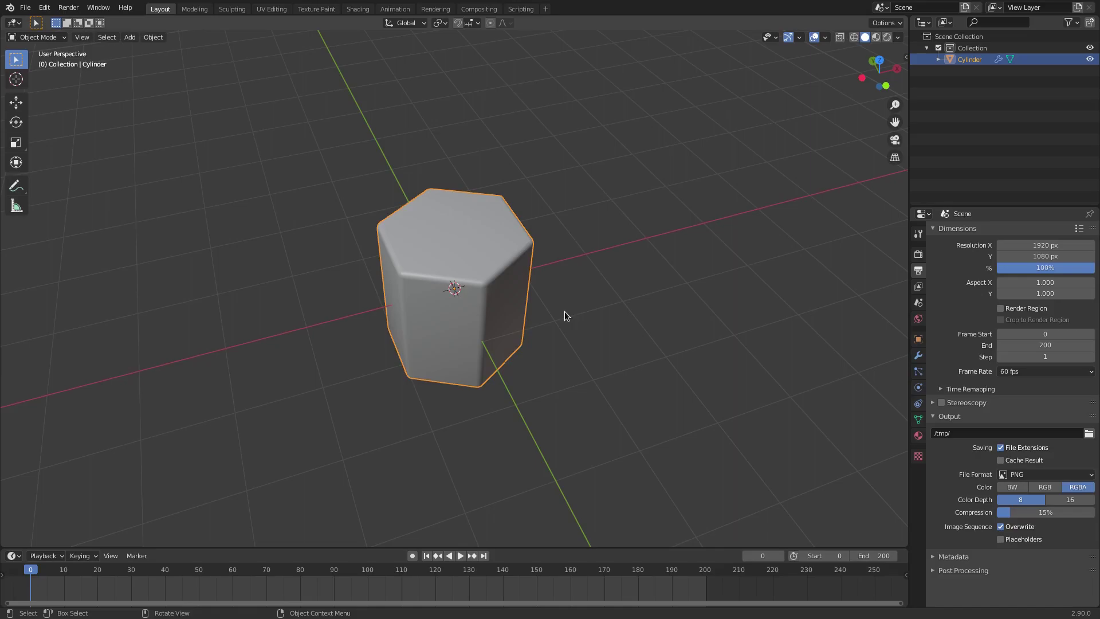
Rotate the hexagonal cylinder 90° about the global X axis
{"action": "middle_click_drag", "start_coordinate": [572, 304], "coordinate": [584, 290]}
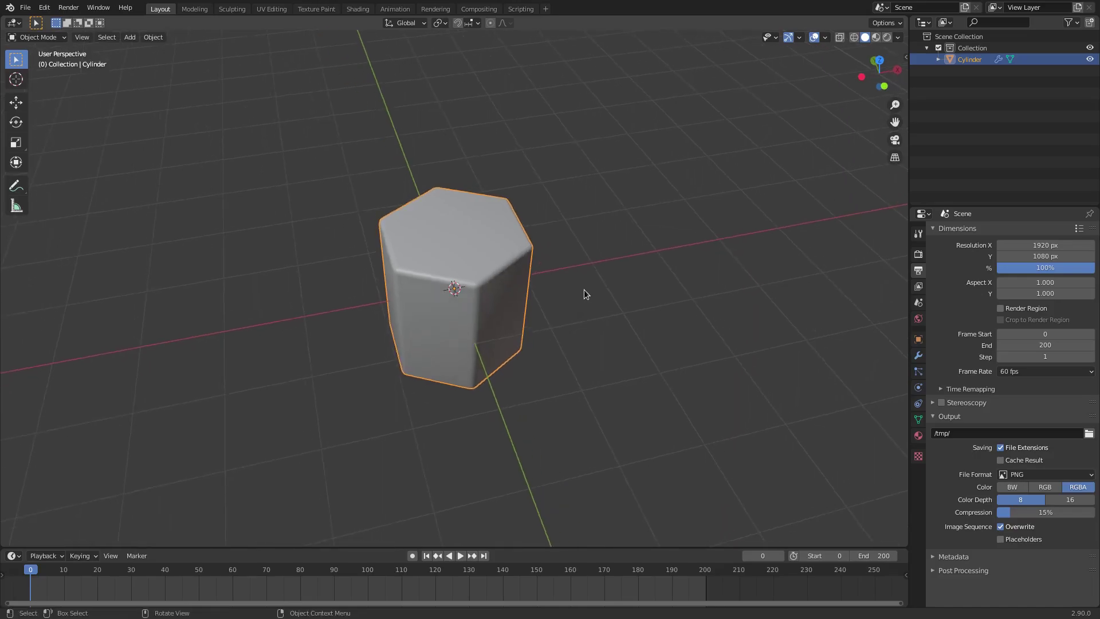
{"action": "type", "text": "rx"}
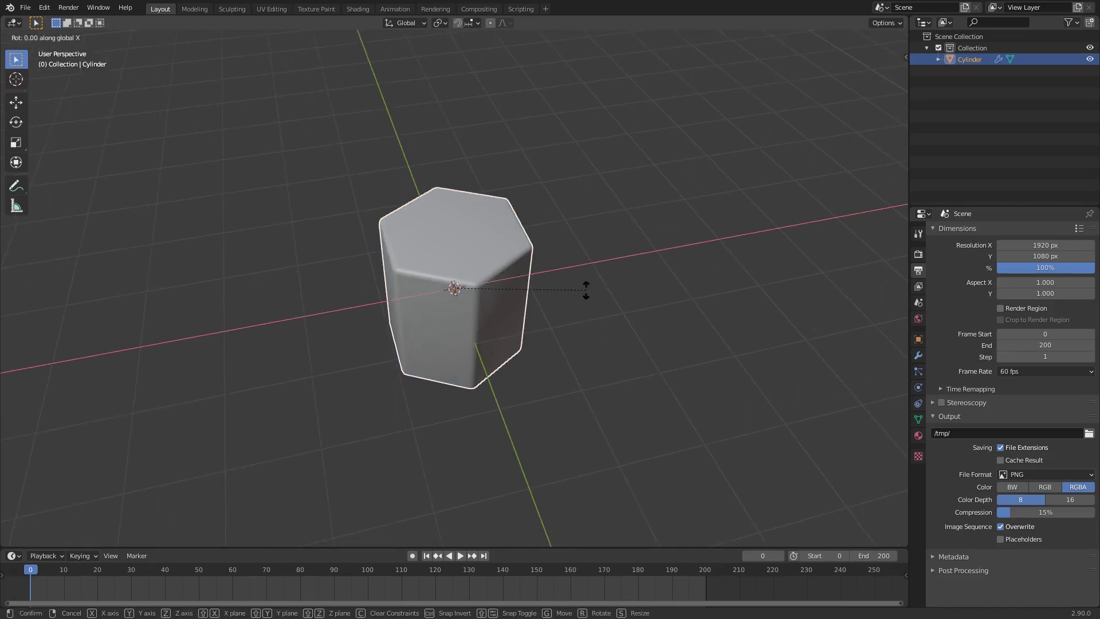
{"action": "type", "text": "90"}
{"action": "key", "text": "Return"}
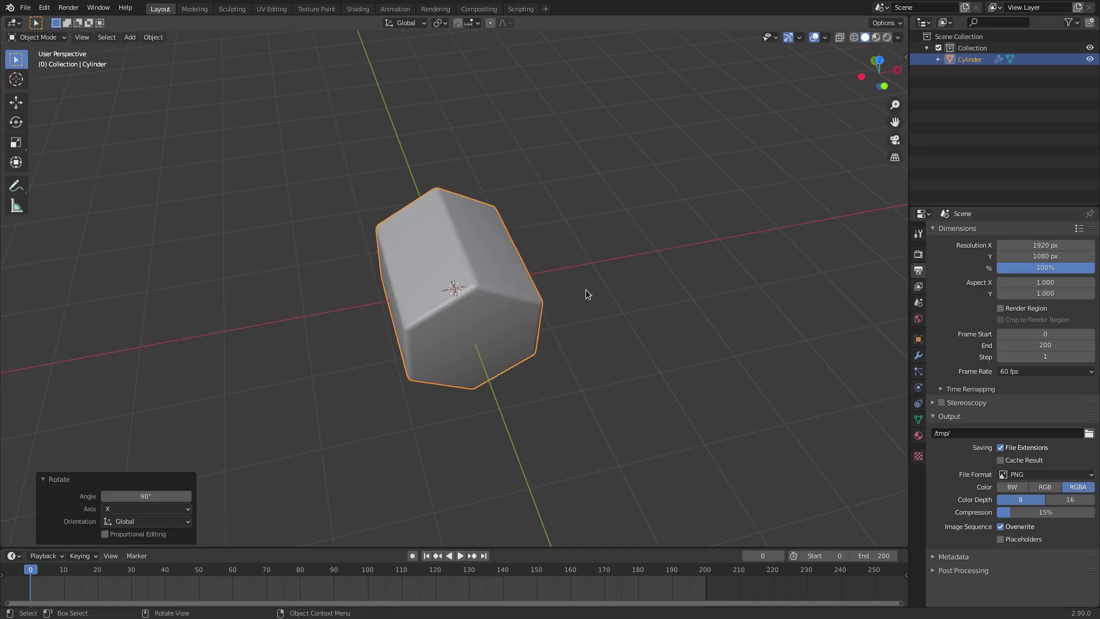
{"action": "middle_click_drag", "start_coordinate": [615, 277], "coordinate": [603, 246]}
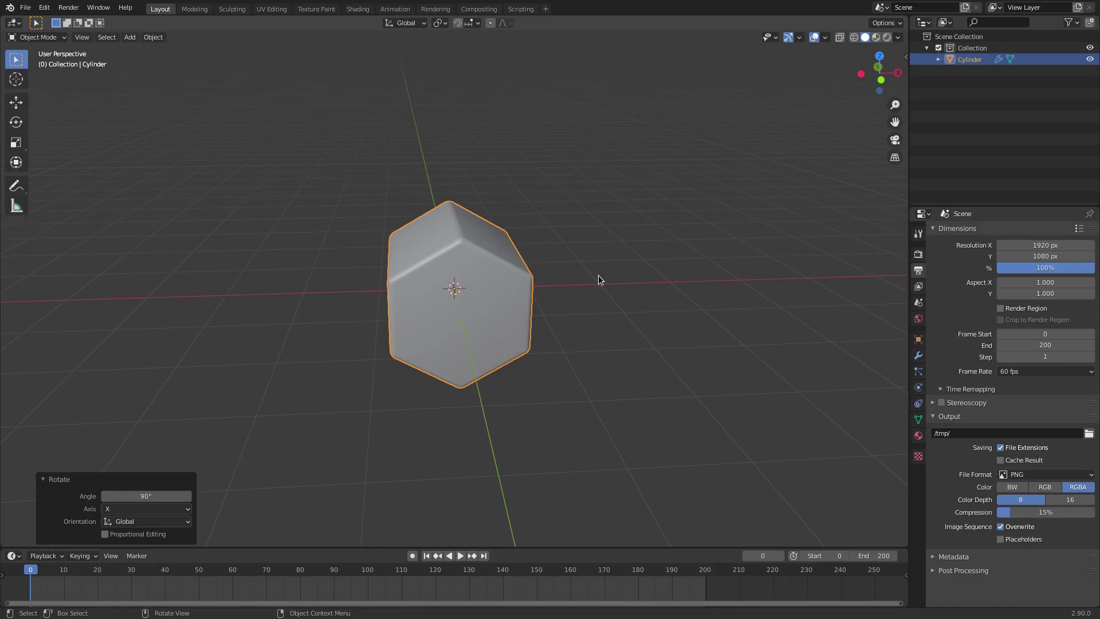
{"action": "middle_click_drag", "start_coordinate": [599, 275], "coordinate": [574, 254]}
In the front view, duplicate the hexagonal cylinder and move the copy 1.733 m along the X axis
{"action": "key", "text": "KP_1"}
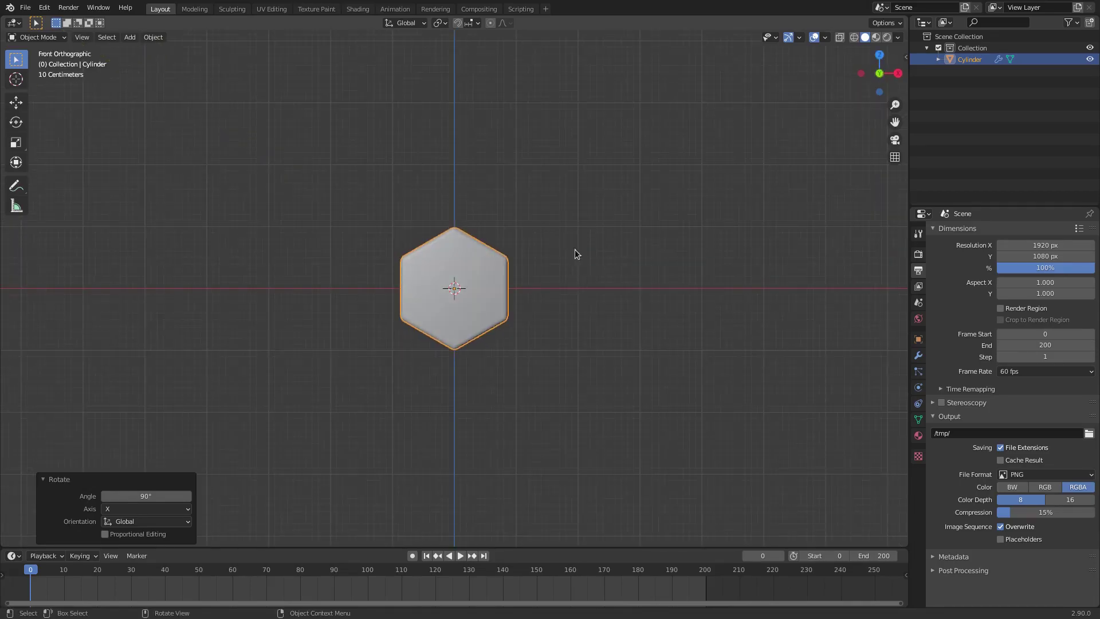
{"action": "scroll", "coordinate": [551, 294], "scroll_direction": "up", "scroll_amount": 2}
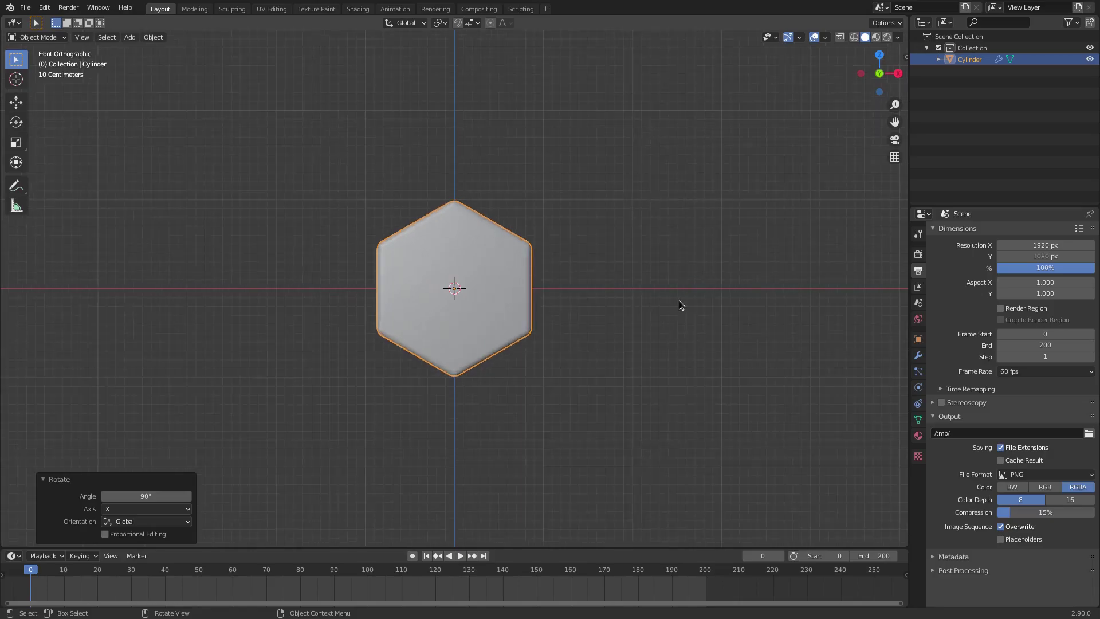
{"action": "key", "text": "shift+d"}
{"action": "right_click", "coordinate": [860, 235]}
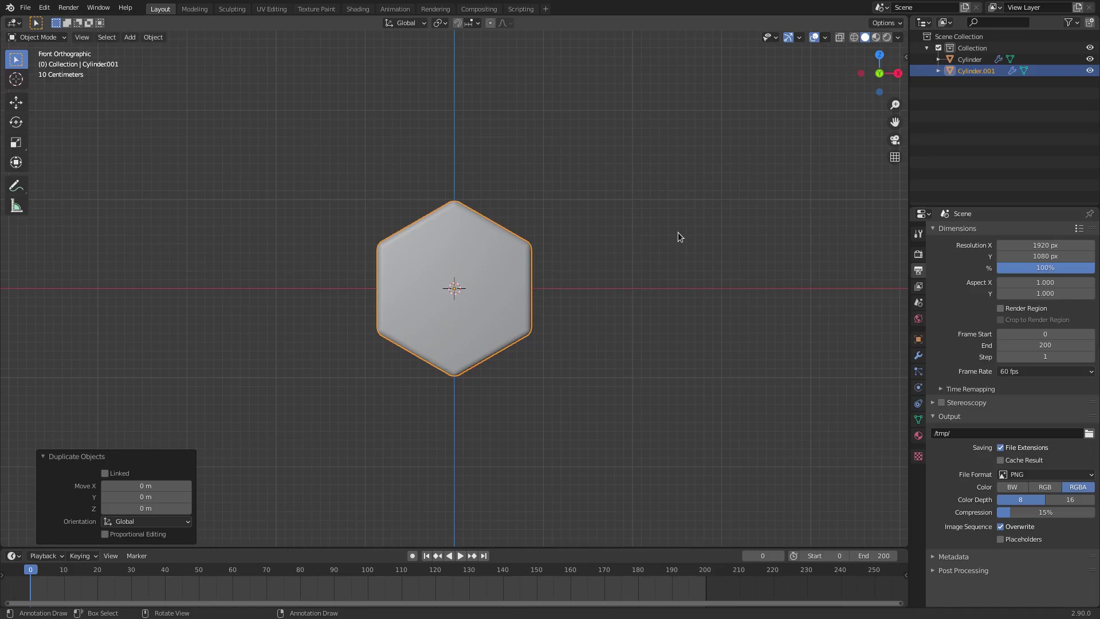
{"action": "type", "text": "gx"}
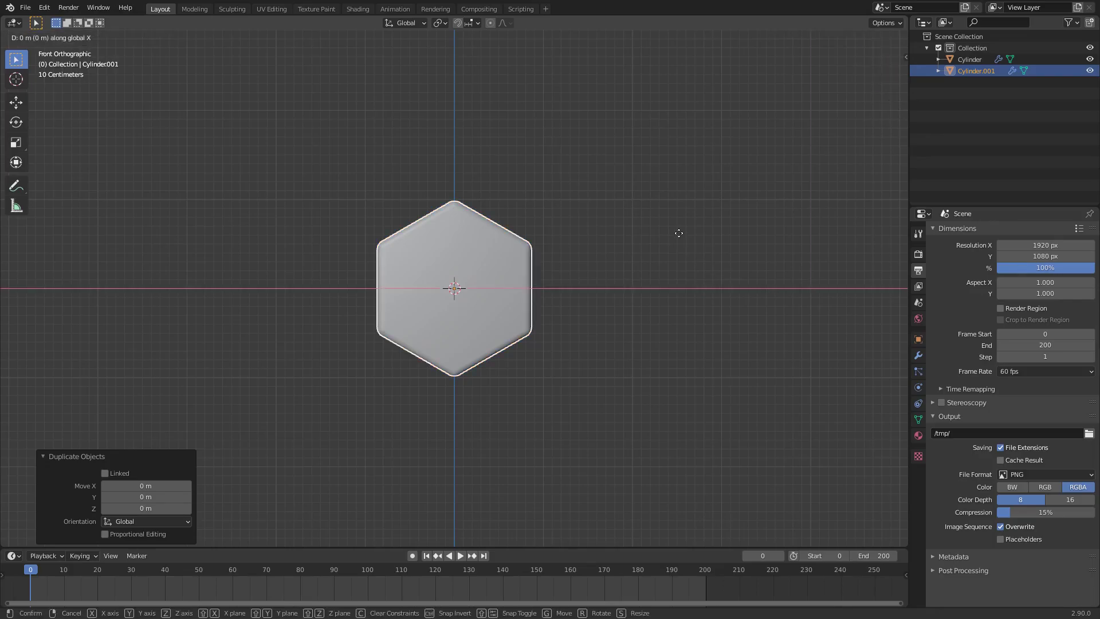
{"action": "type", "text": "1"}
{"action": "type", "text": ".73"}
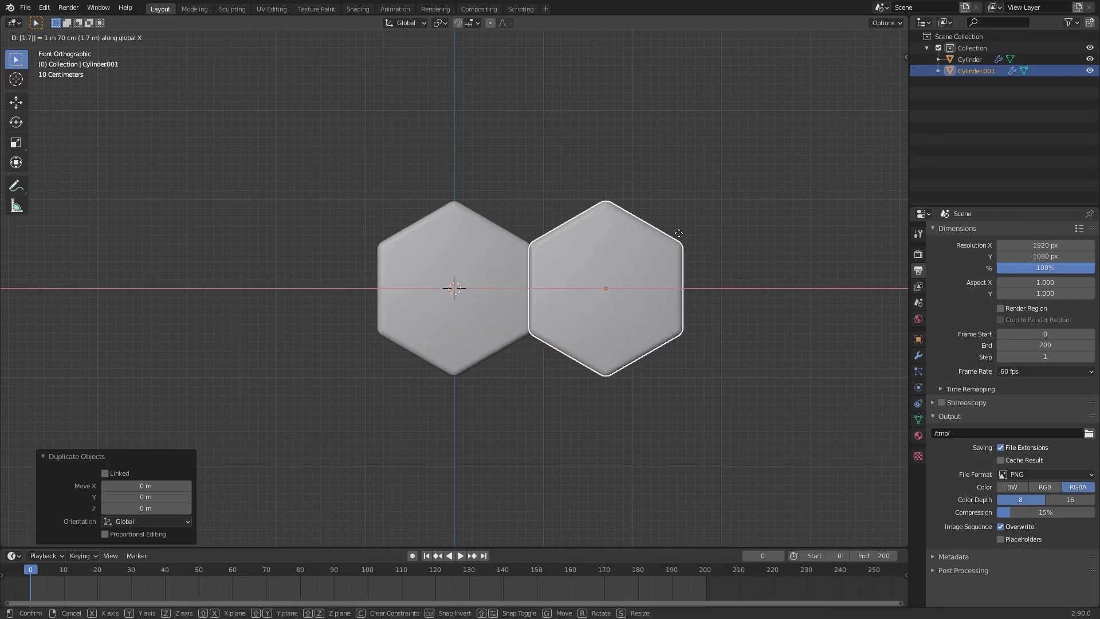
{"action": "type", "text": "3"}
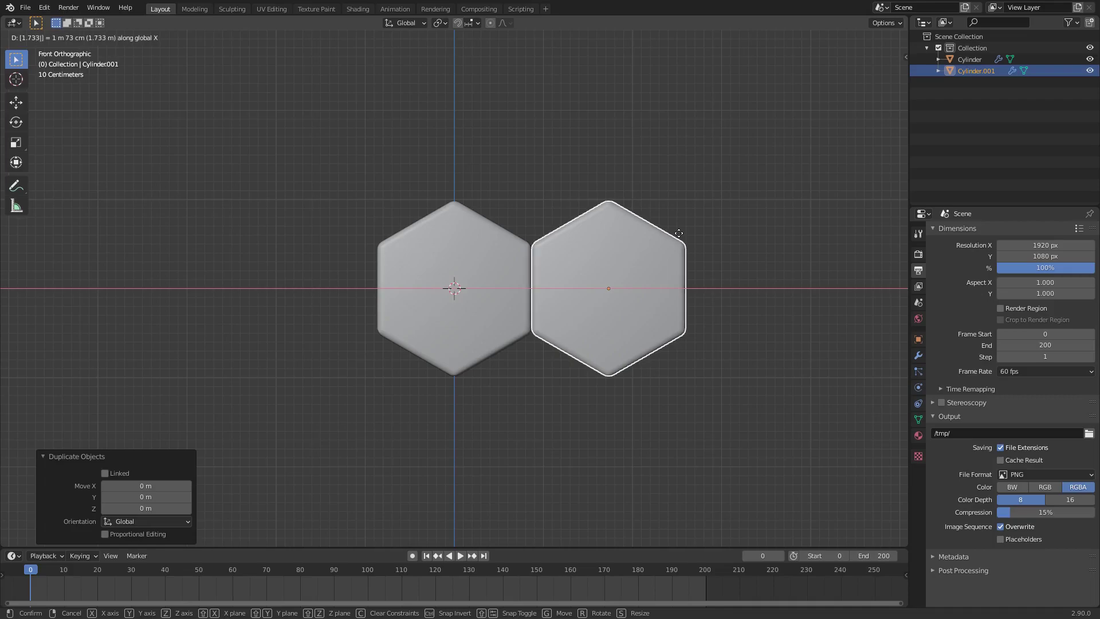
{"action": "key", "text": "Return"}
Examine the gap between the two neighbouring hexagonal cylinders up close and in perspective
{"action": "scroll", "coordinate": [682, 232], "scroll_direction": "up", "scroll_amount": 6}
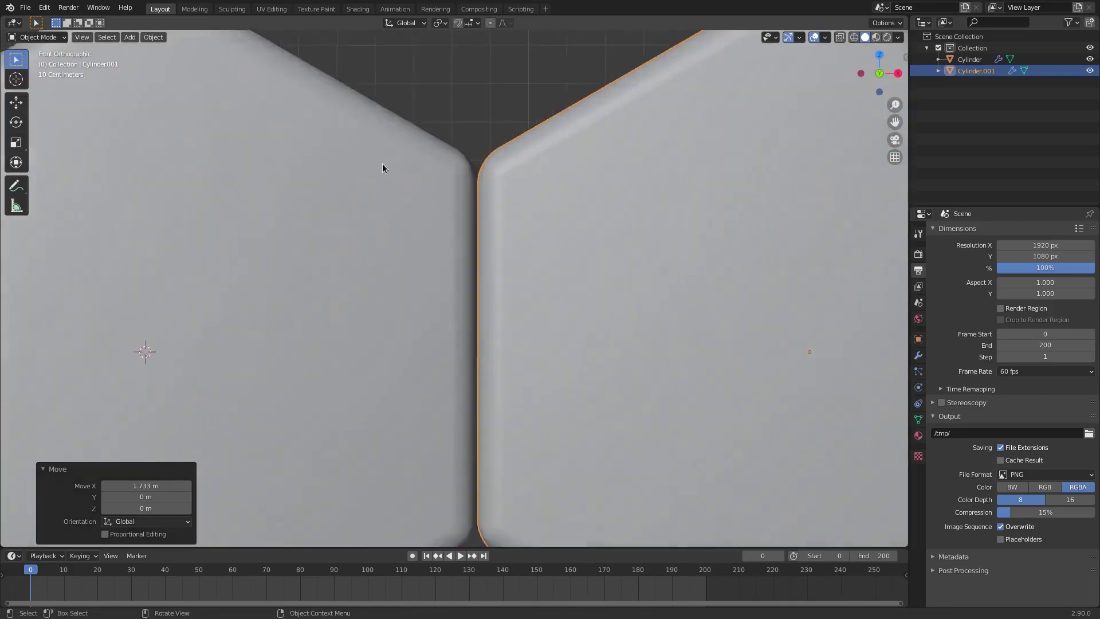
{"action": "scroll", "coordinate": [592, 232], "scroll_direction": "up", "scroll_amount": 2}
{"action": "middle_click_drag", "start_coordinate": [592, 232], "coordinate": [593, 400], "text": "shift"}
{"action": "scroll", "coordinate": [538, 332], "scroll_direction": "up", "scroll_amount": 5}
{"action": "middle_click_drag", "start_coordinate": [538, 332], "coordinate": [460, 291], "text": "shift"}
{"action": "scroll", "coordinate": [460, 291], "scroll_direction": "up", "scroll_amount": 9}
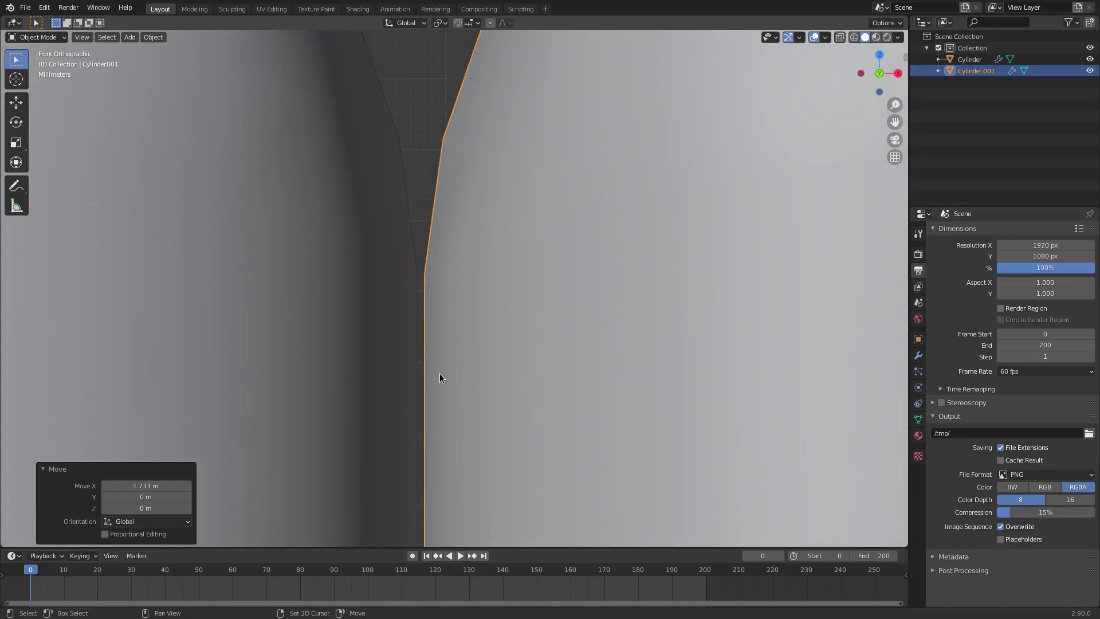
{"action": "scroll", "coordinate": [440, 377], "scroll_direction": "down", "scroll_amount": 10}
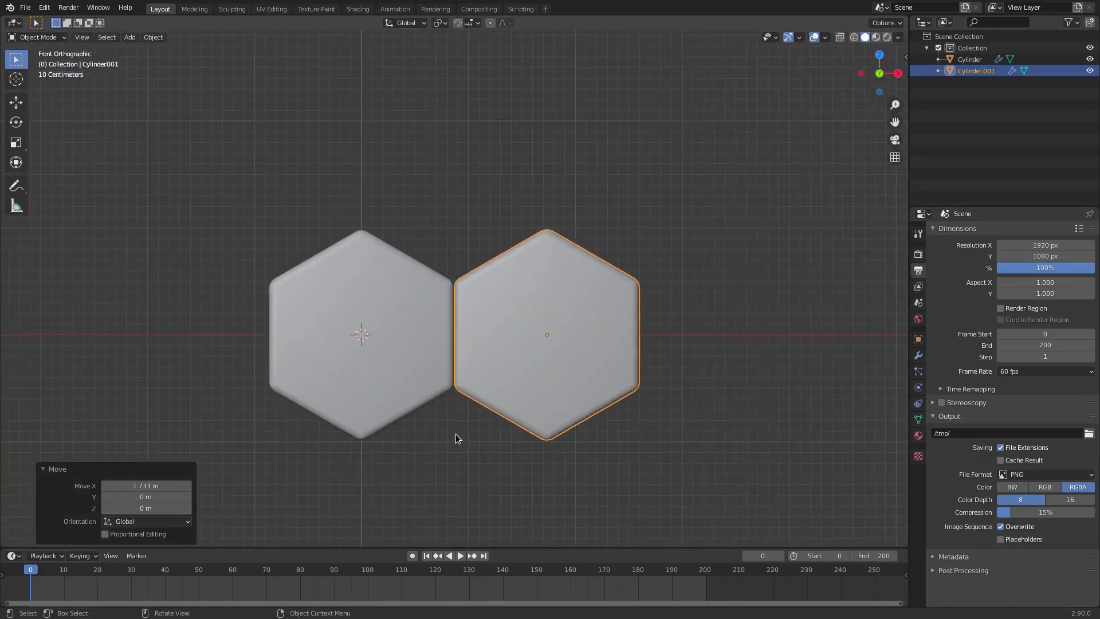
{"action": "middle_click_drag", "start_coordinate": [456, 435], "coordinate": [751, 293]}
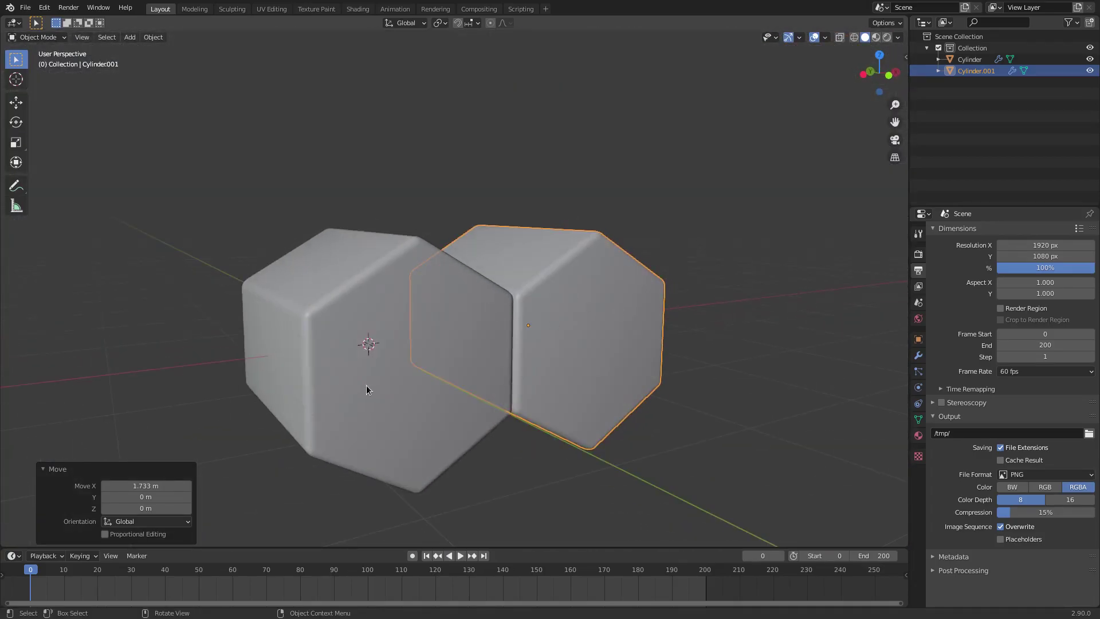
{"action": "middle_click_drag", "start_coordinate": [366, 390], "coordinate": [441, 366]}
{"action": "scroll", "coordinate": [500, 344], "scroll_direction": "down", "scroll_amount": 4}
In the front view, duplicate the second hexagonal cylinder and move the copy 1.733 m along the X axis
{"action": "key", "text": "KP_1"}
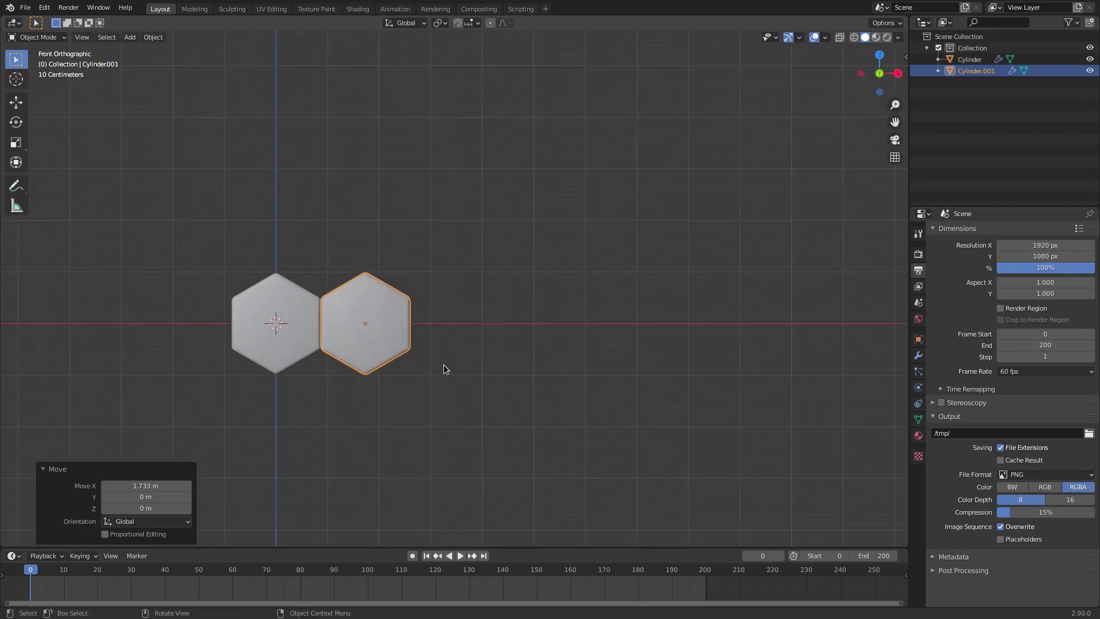
{"action": "middle_click_drag", "start_coordinate": [527, 258], "coordinate": [511, 258], "text": "shift"}
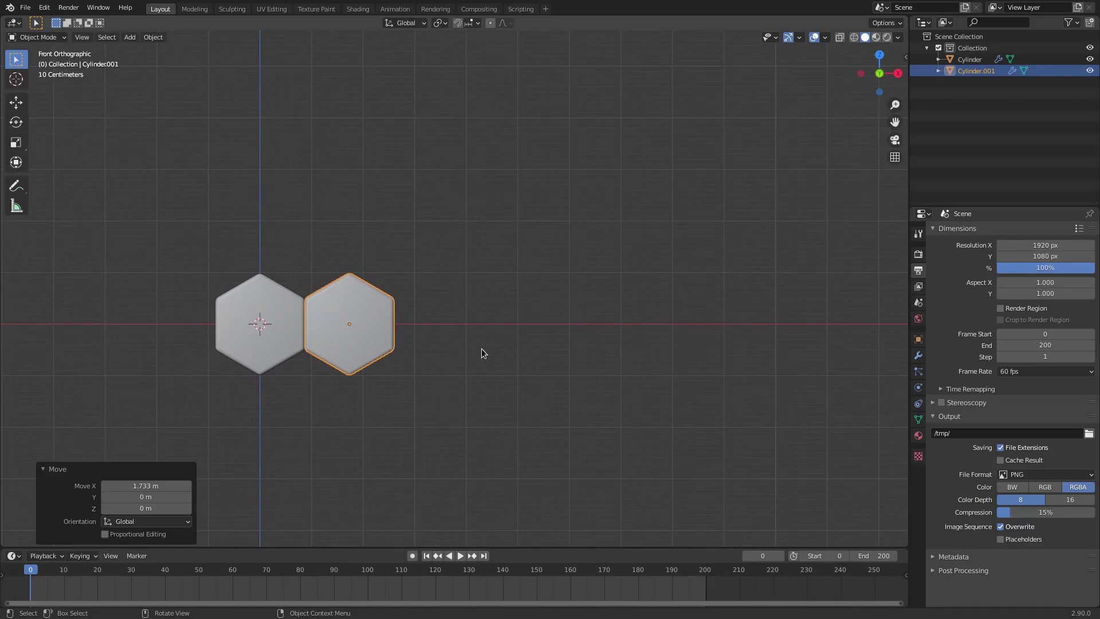
{"action": "key", "text": "shift+d"}
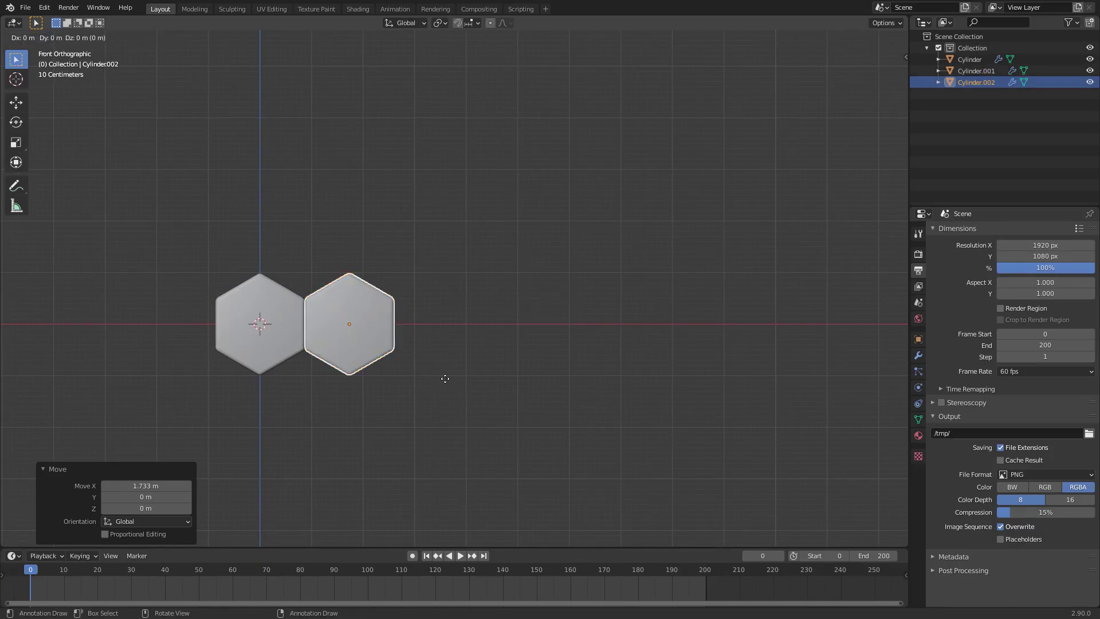
{"action": "type", "text": "1.733"}
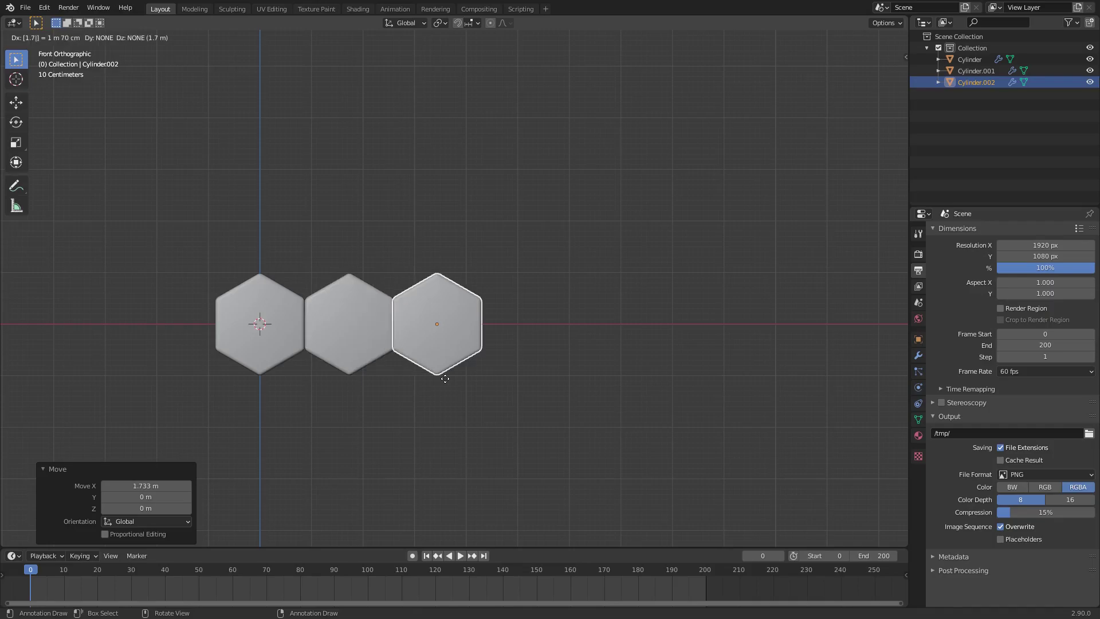
{"action": "key", "text": "Return"}
Add a fourth and a fifth hexagonal cylinder to the row, each duplicated with a 1.733 m offset along the X axis
{"action": "key", "text": "shift+d"}
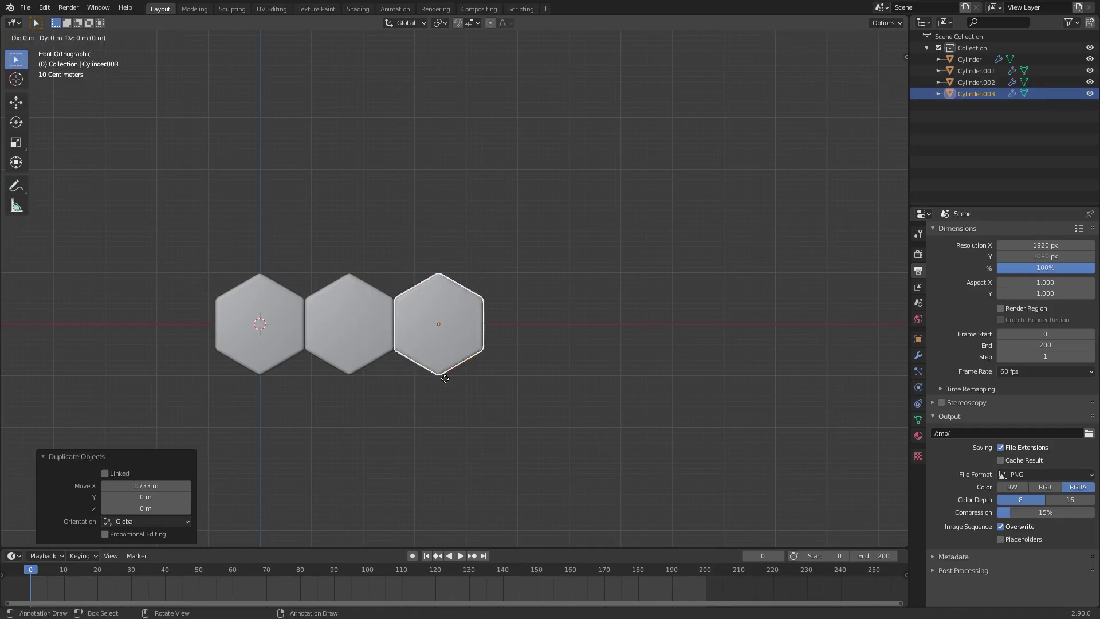
{"action": "type", "text": "x"}
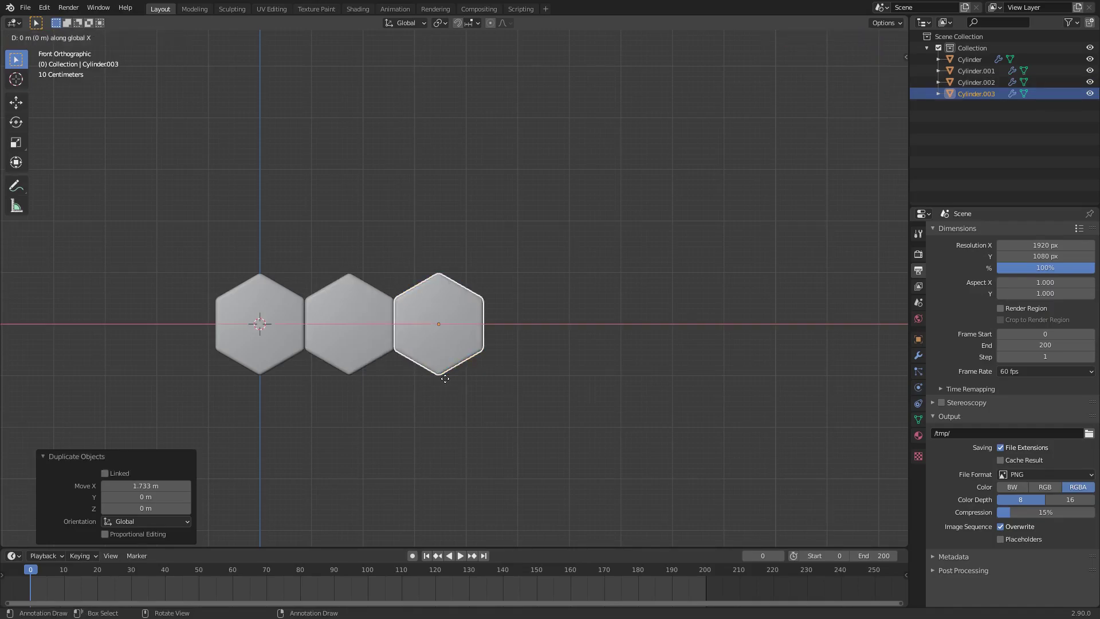
{"action": "type", "text": "1.733"}
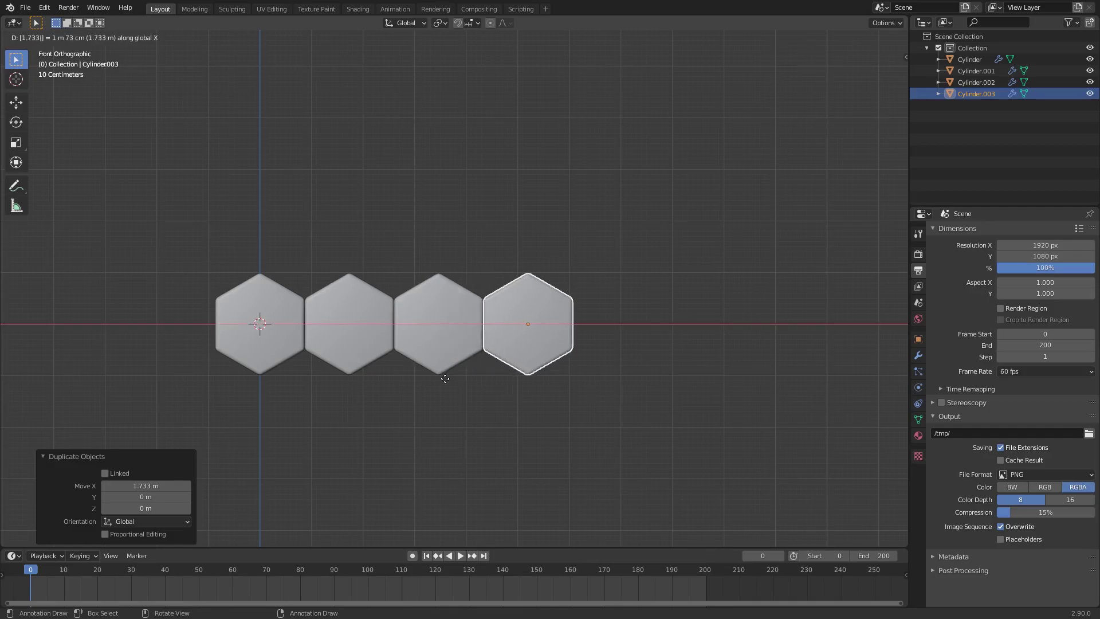
{"action": "key", "text": "Return"}
{"action": "key", "text": "shift+d"}
{"action": "type", "text": "x"}
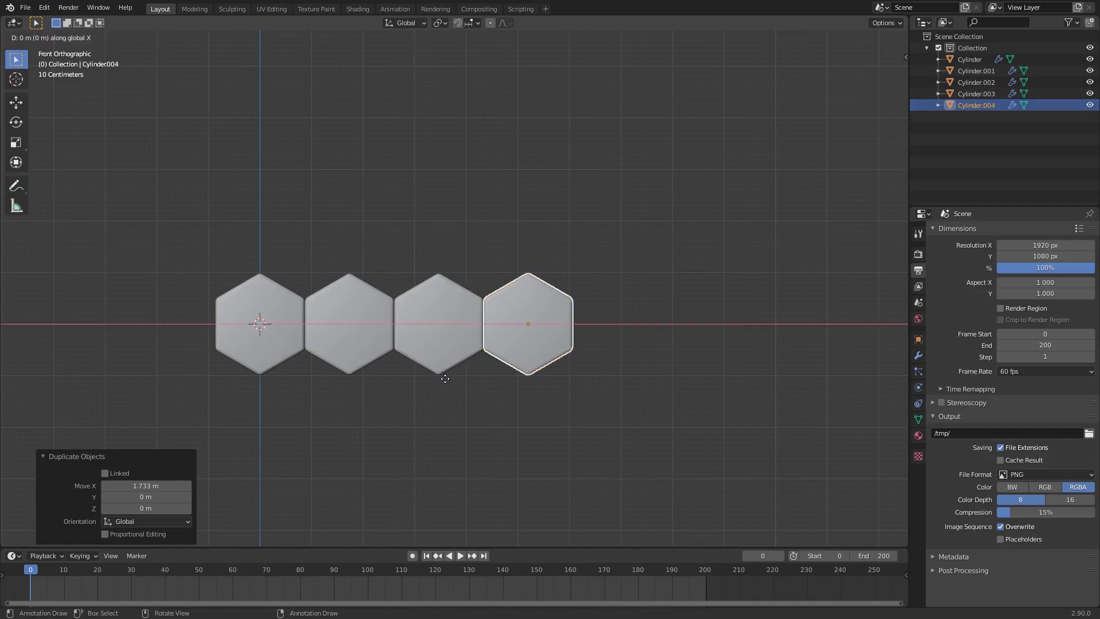
{"action": "type", "text": "1.733"}
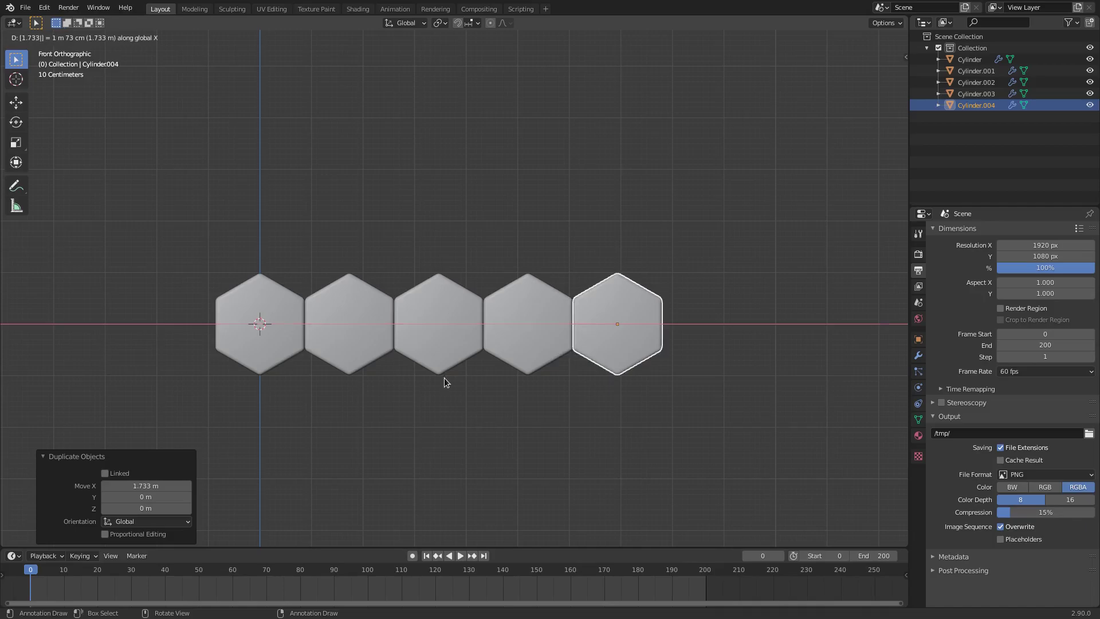
{"action": "key", "text": "Return"}
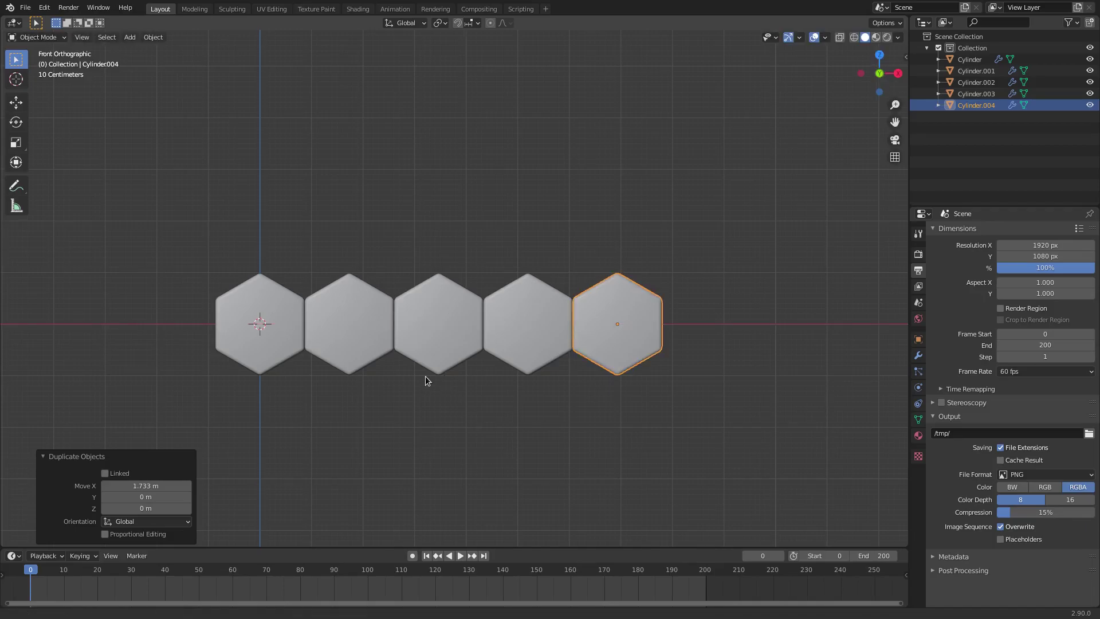
Repeat the offset duplication 15 times to extend the row to 20 hexagonal cylinders
{"action": "key", "text": "shift+r"}
{"action": "key", "text": "shift+r"}
{"action": "key", "text": "shift+r"}
{"action": "key", "text": "shift+r"}
{"action": "key", "text": "shift+r"}
{"action": "key", "text": "shift+r"}
{"action": "key", "text": "shift+r"}
{"action": "key", "text": "shift+r"}
{"action": "key", "text": "shift+r"}
{"action": "key", "text": "shift+r"}
{"action": "key", "text": "shift+r"}
{"action": "key", "text": "shift+r"}
{"action": "key", "text": "shift+r"}
{"action": "key", "text": "shift+r"}
{"action": "key", "text": "shift+r"}
{"action": "key", "text": "Home"}
Examine the full row of hexagonal cylinders in perspective from several angles and distances
{"action": "middle_click_drag", "start_coordinate": [339, 334], "coordinate": [198, 535]}
{"action": "left_click_drag", "start_coordinate": [269, 570], "coordinate": [229, 569]}
{"action": "left_click", "coordinate": [427, 557]}
{"action": "left_click", "coordinate": [317, 313]}
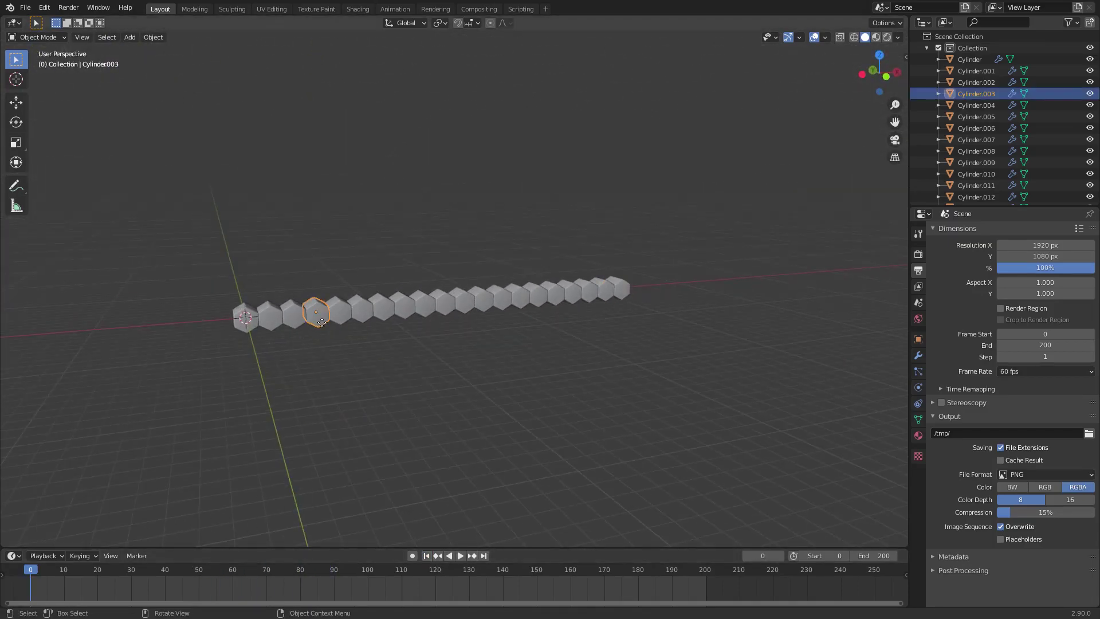
{"action": "scroll", "coordinate": [366, 312], "scroll_direction": "up", "scroll_amount": 7}
{"action": "scroll", "coordinate": [519, 330], "scroll_direction": "down", "scroll_amount": 4}
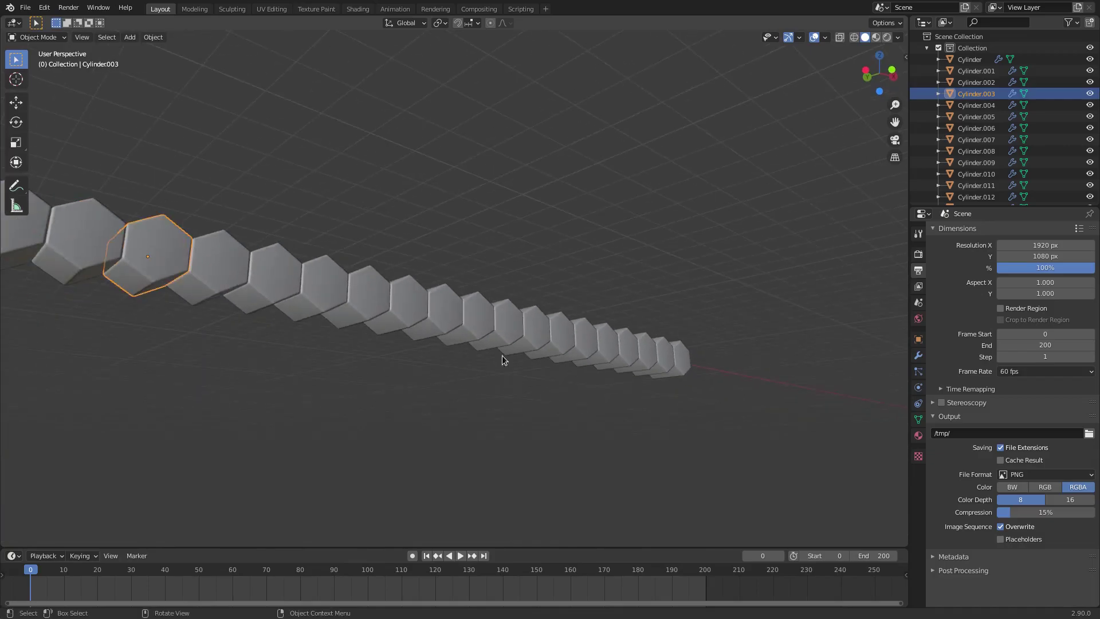
{"action": "middle_click_drag", "start_coordinate": [503, 361], "coordinate": [611, 346]}
{"action": "scroll", "coordinate": [610, 342], "scroll_direction": "down", "scroll_amount": 4}
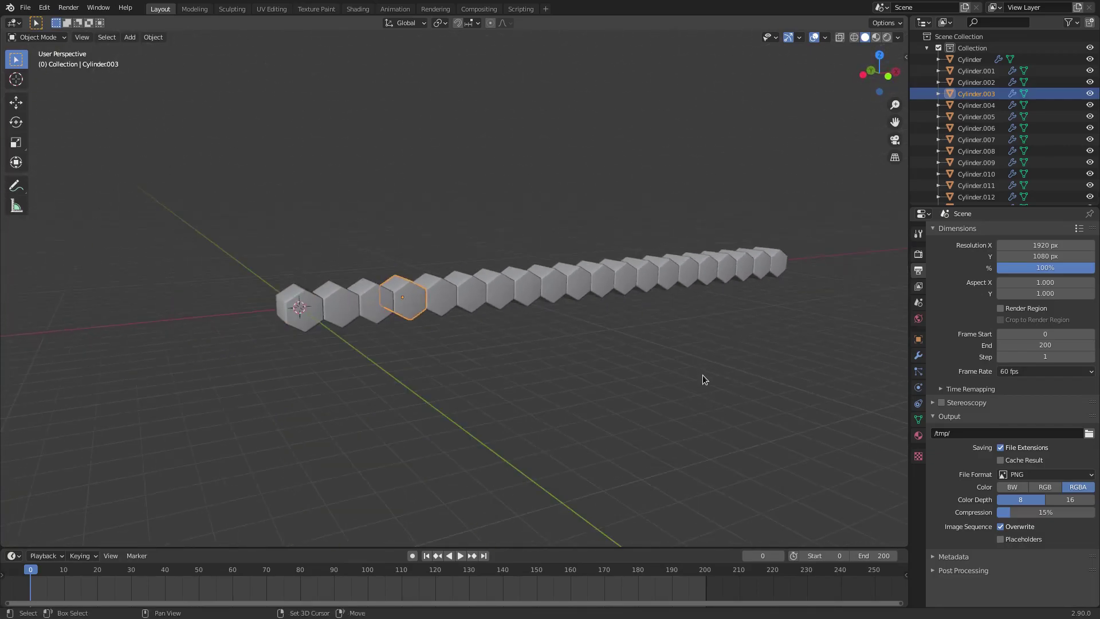
{"action": "middle_click_drag", "start_coordinate": [703, 374], "coordinate": [644, 390]}
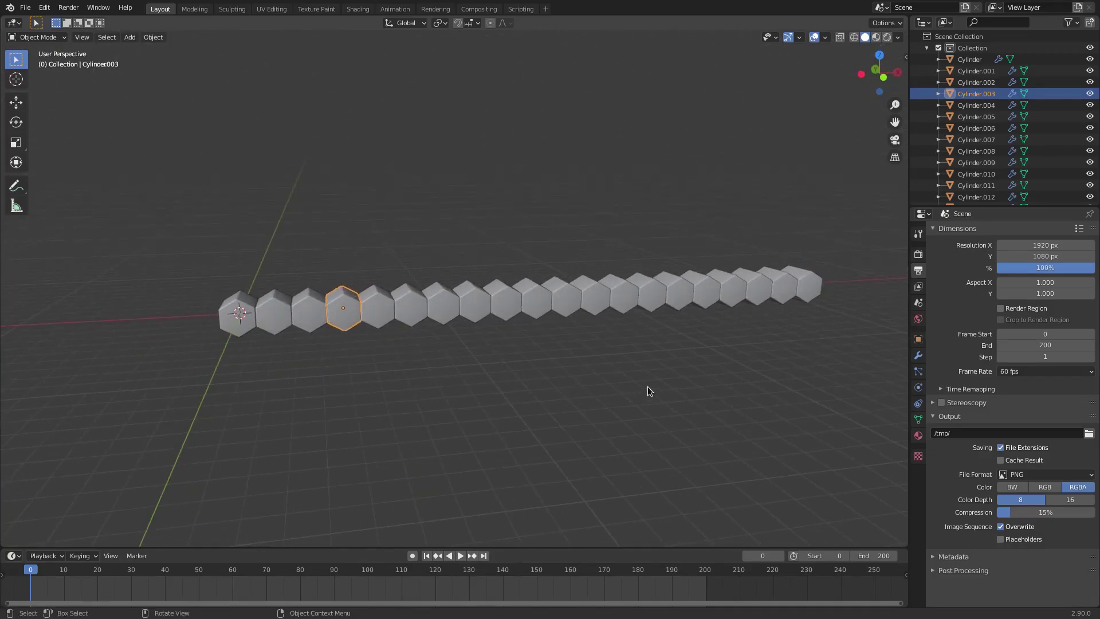
Select all hexagonal cylinders with the original one at the origin active, and insert a location keyframe at frame 0
{"action": "key", "text": "b"}
{"action": "left_click_drag", "start_coordinate": [140, 172], "coordinate": [857, 382]}
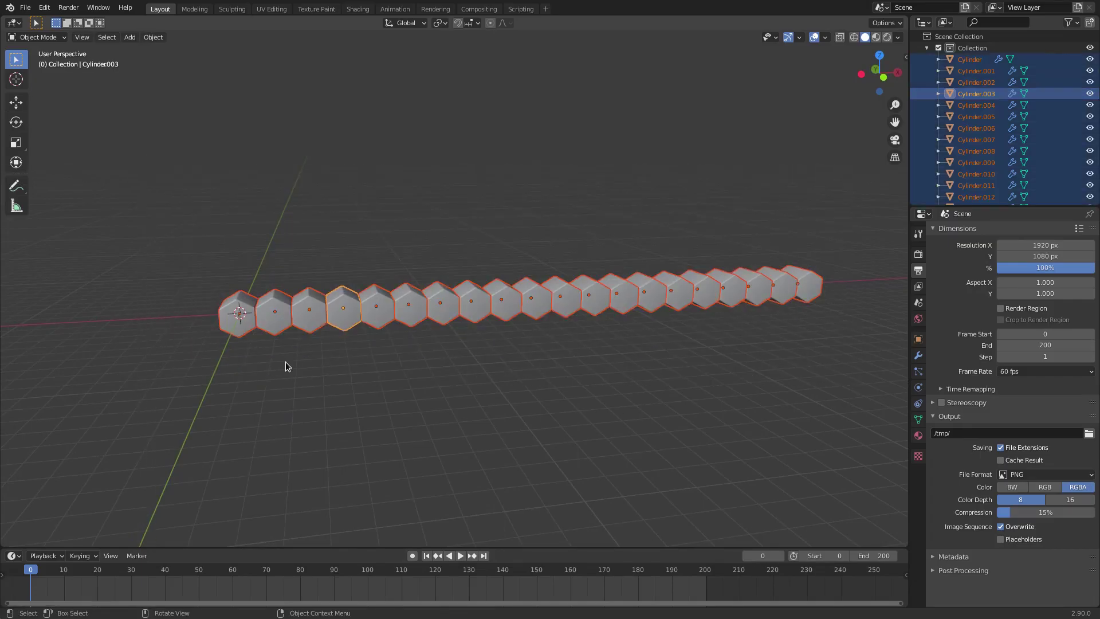
{"action": "left_click", "coordinate": [238, 313], "text": "shift"}
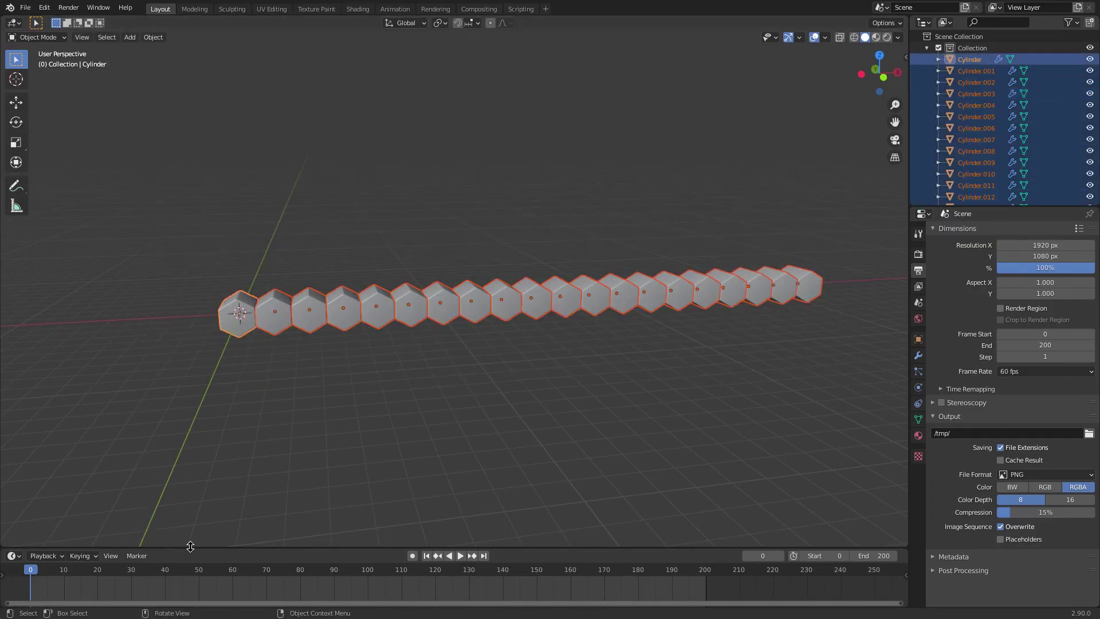
{"action": "left_click_drag", "start_coordinate": [190, 546], "coordinate": [196, 534]}
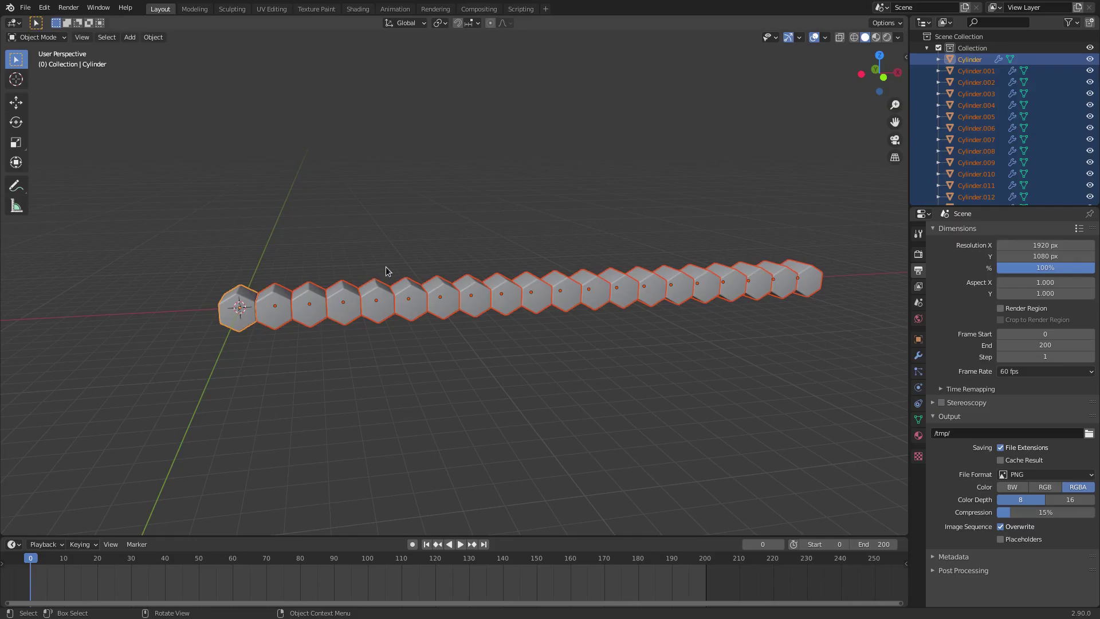
{"action": "key", "text": "i"}
{"action": "left_click", "coordinate": [403, 238]}
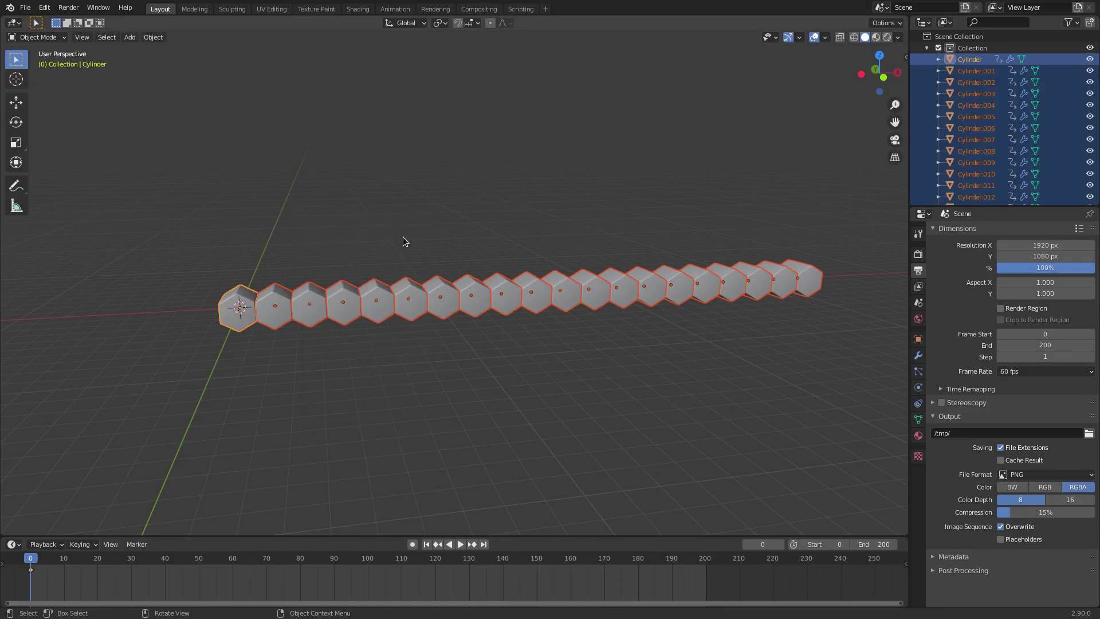
Check the frame rate in the scene's output settings
{"action": "left_click", "coordinate": [200, 565]}
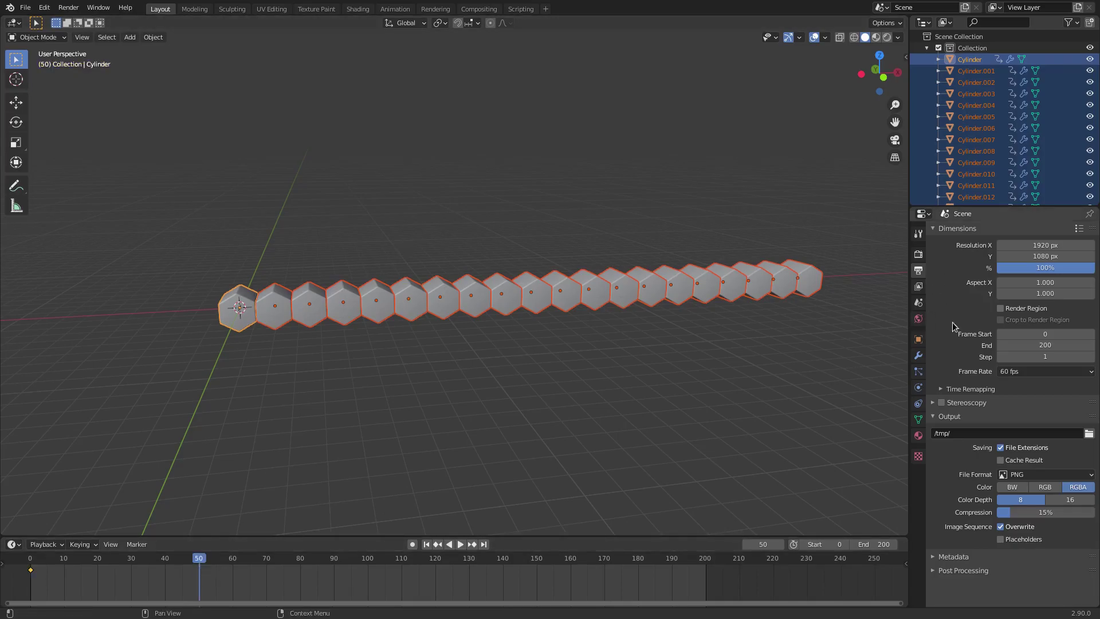
{"action": "left_click", "coordinate": [1042, 370]}
{"action": "left_click", "coordinate": [1014, 374]}
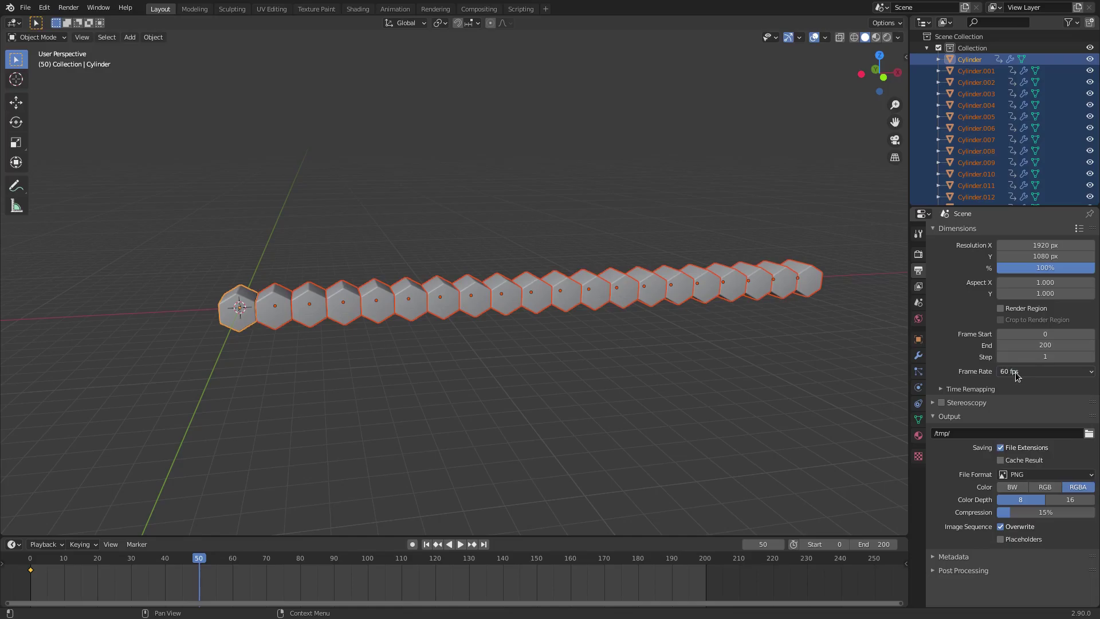
{"action": "left_click", "coordinate": [1016, 376]}
{"action": "left_click", "coordinate": [1017, 380]}
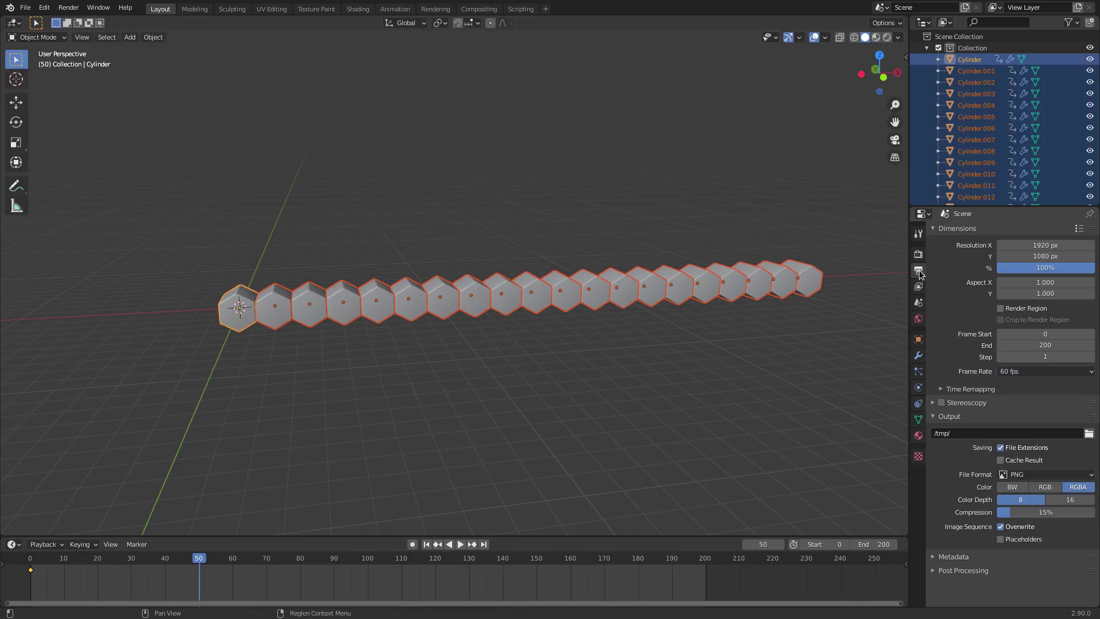
{"action": "left_click", "coordinate": [1017, 377]}
{"action": "left_click", "coordinate": [1037, 462]}
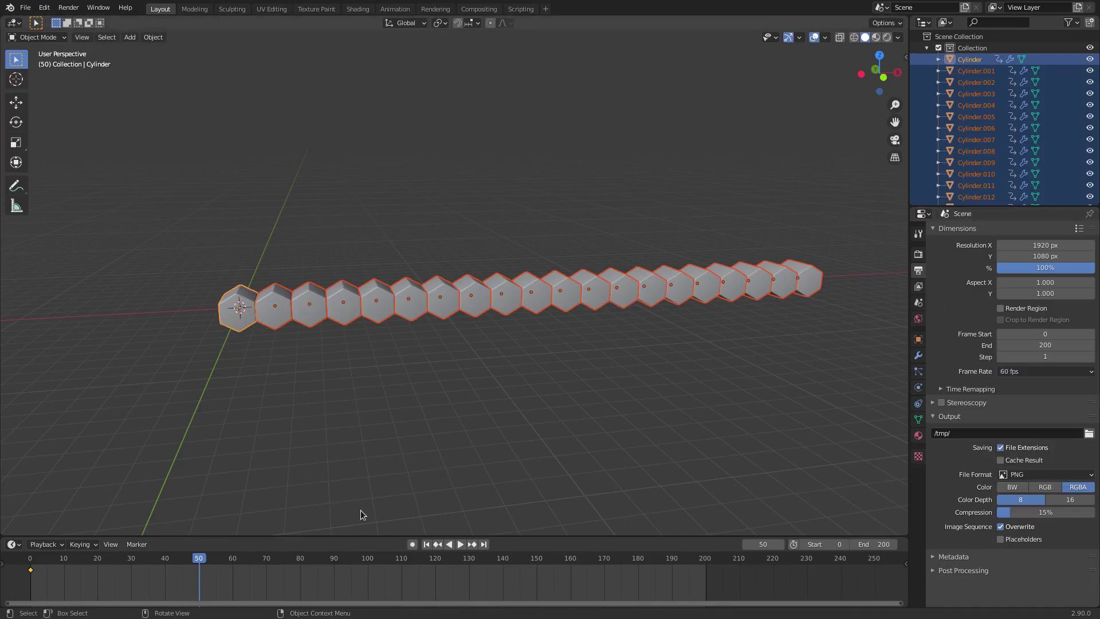
{"action": "key", "text": "space"}
Insert a location keyframe at frame 100 for all the selected hexagonal cylinders
{"action": "left_click", "coordinate": [370, 566]}
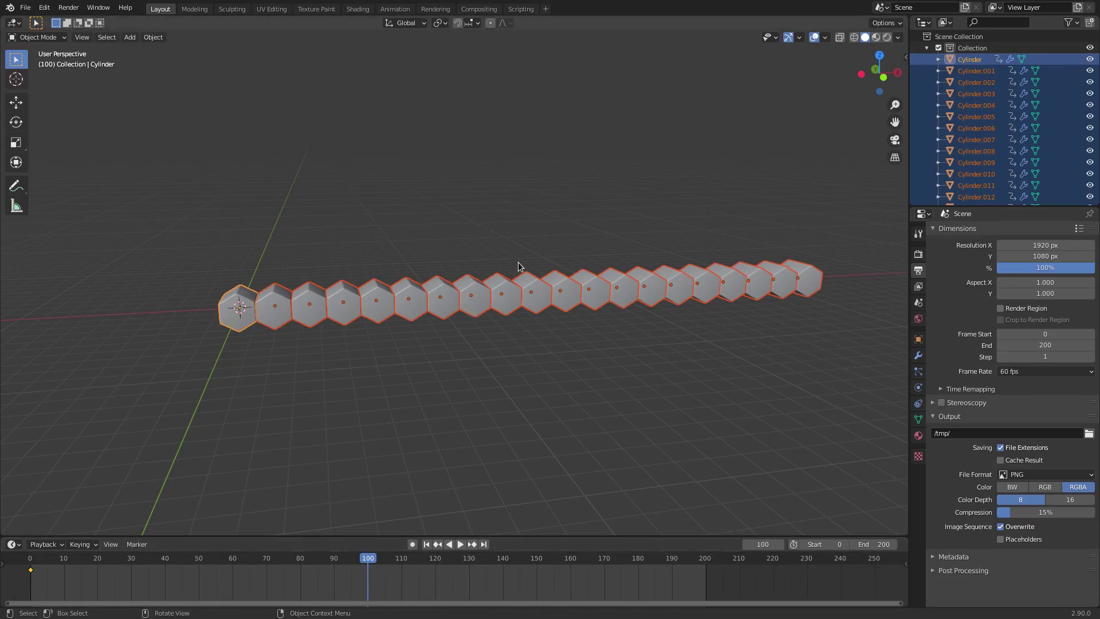
{"action": "middle_click_drag", "start_coordinate": [504, 275], "coordinate": [535, 261]}
{"action": "key", "text": "i"}
{"action": "left_click", "coordinate": [535, 261]}
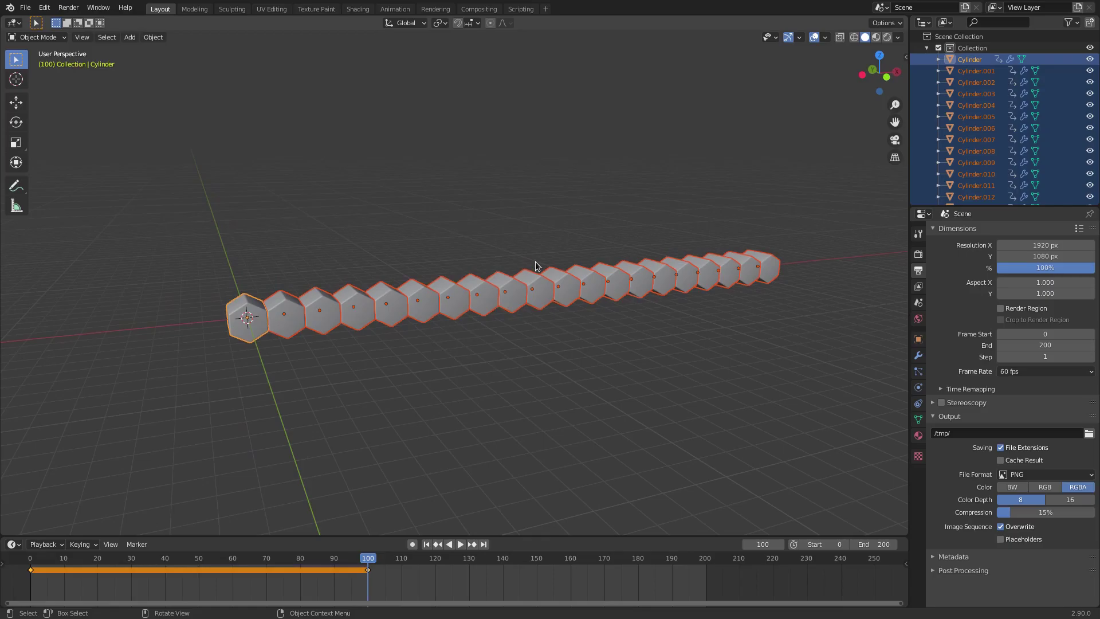
Insert a location keyframe for the selected row at frame 200 and set the animation's end frame to 200
{"action": "left_click", "coordinate": [705, 558]}
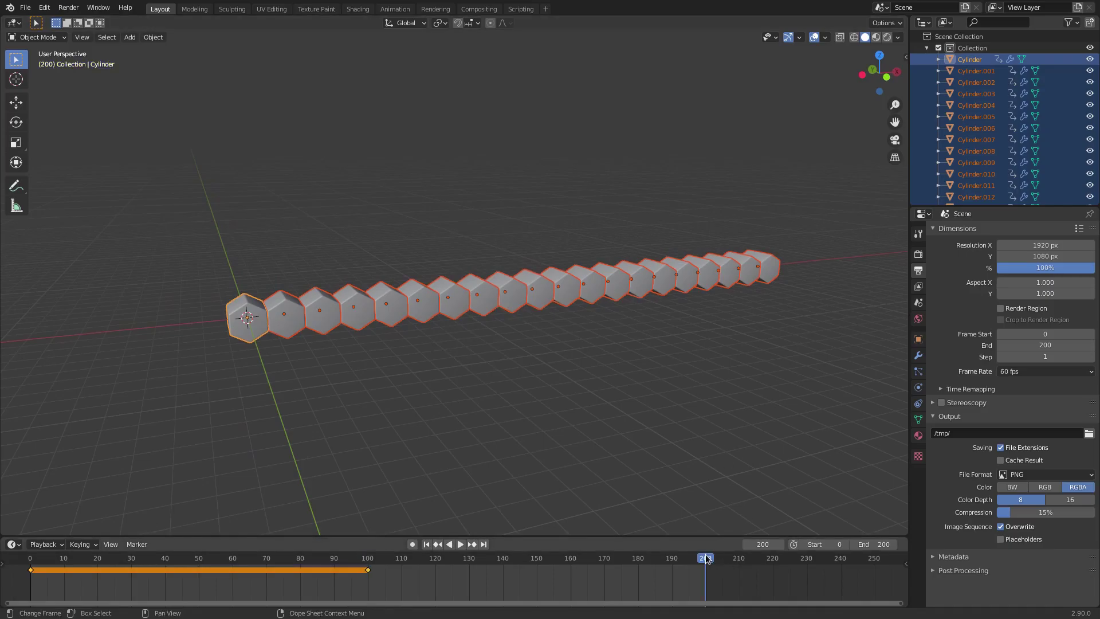
{"action": "key", "text": "i"}
{"action": "left_click", "coordinate": [562, 236]}
{"action": "left_click", "coordinate": [873, 544]}
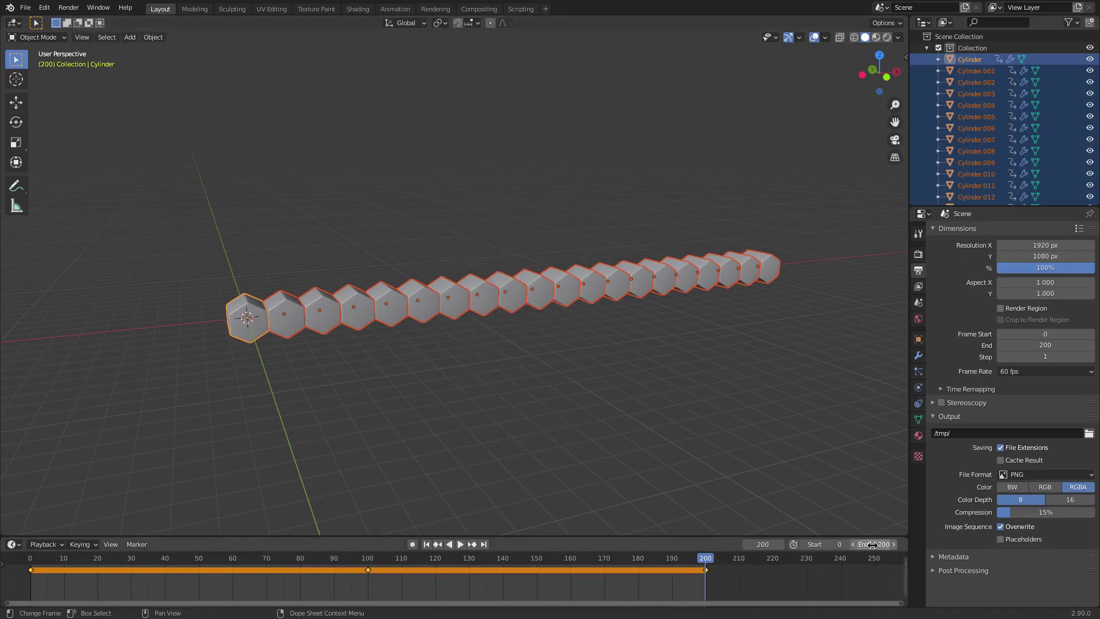
{"action": "type", "text": "200"}
{"action": "key", "text": "Return"}
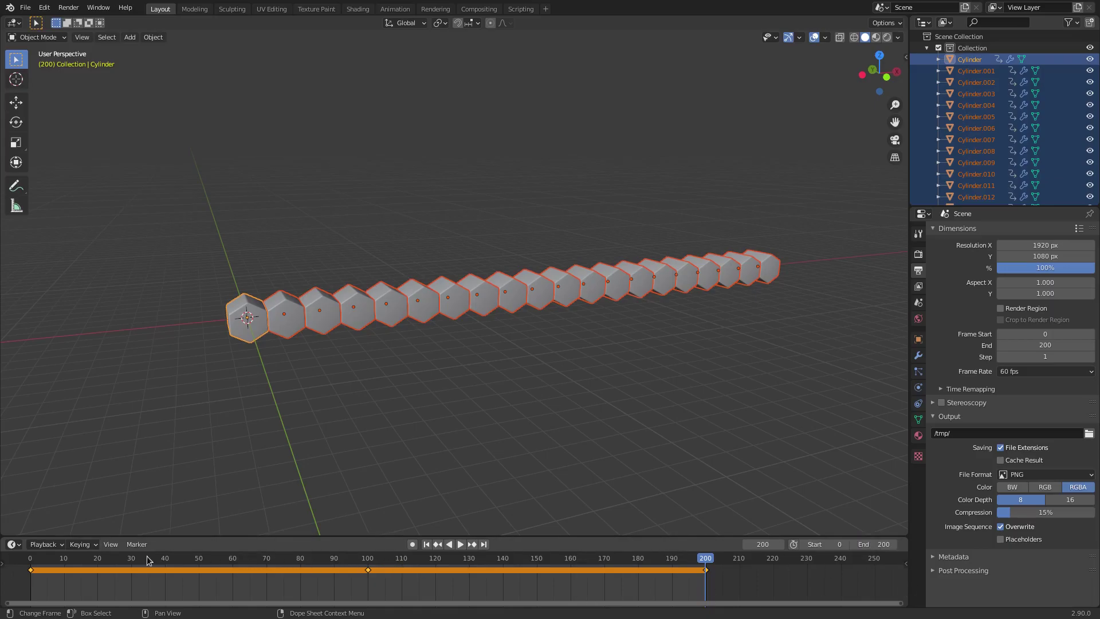
At frame 50, move the selected hexagonal cylinders about -0.639 m along the Y axis and keyframe their location
{"action": "left_click", "coordinate": [200, 555]}
{"action": "key", "text": "i"}
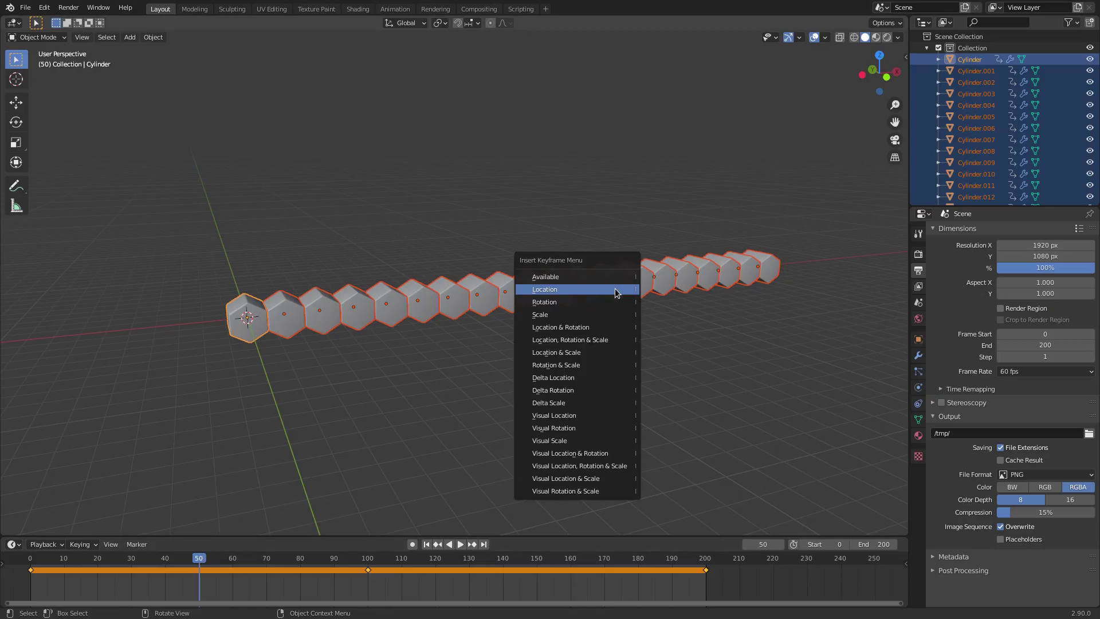
{"action": "left_click", "coordinate": [614, 289]}
{"action": "middle_click_drag", "start_coordinate": [587, 308], "coordinate": [606, 312]}
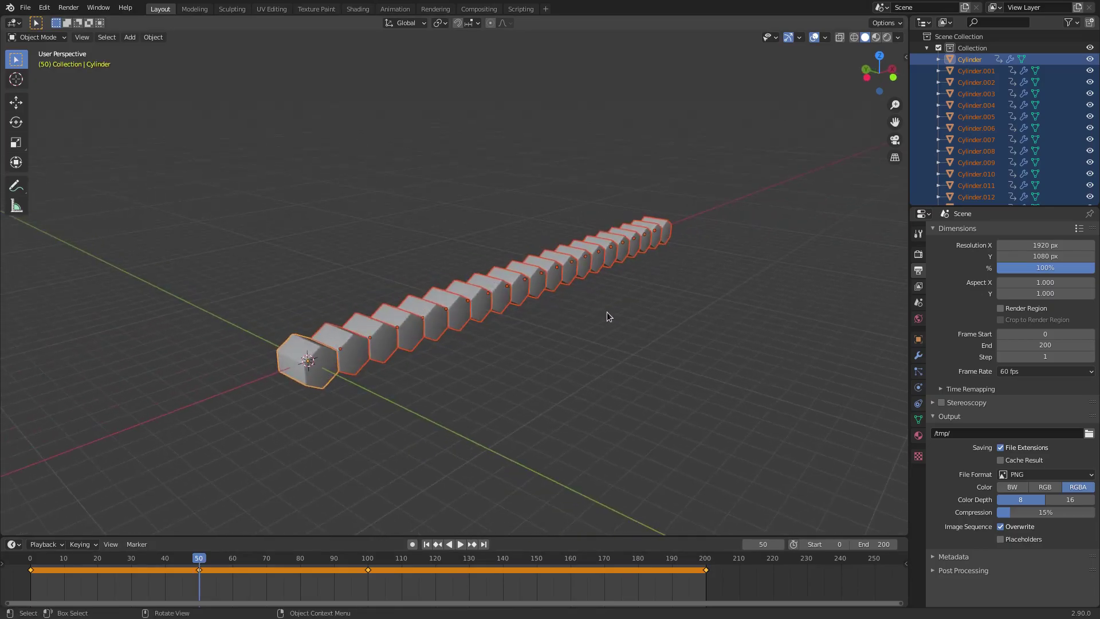
{"action": "key", "text": "g"}
{"action": "key", "text": "y"}
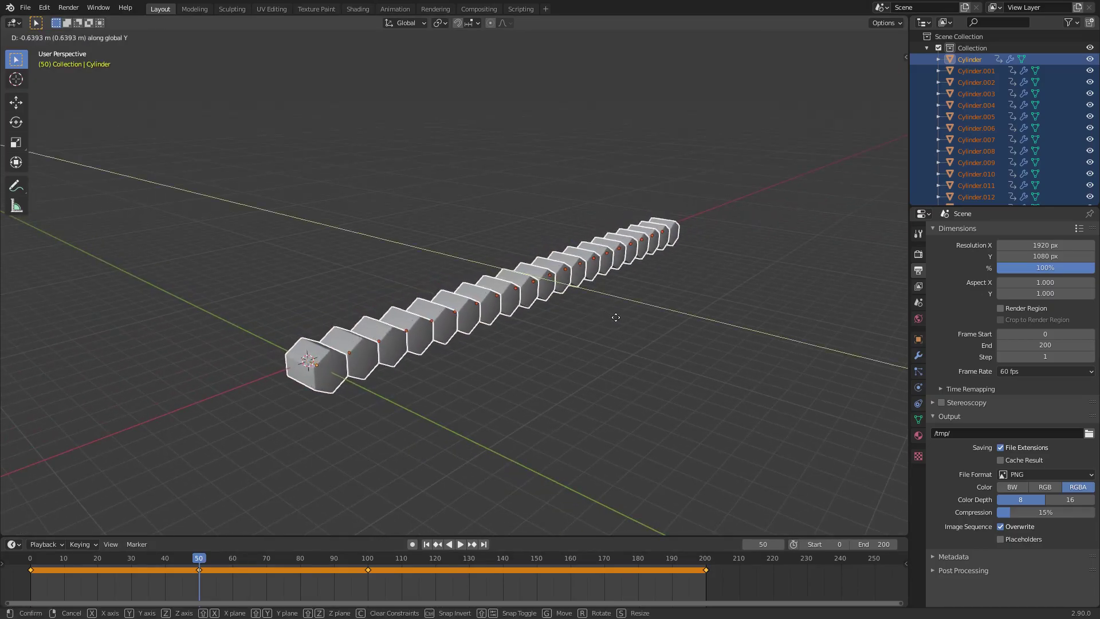
{"action": "left_click", "coordinate": [614, 318]}
{"action": "middle_click_drag", "start_coordinate": [613, 321], "coordinate": [586, 260]}
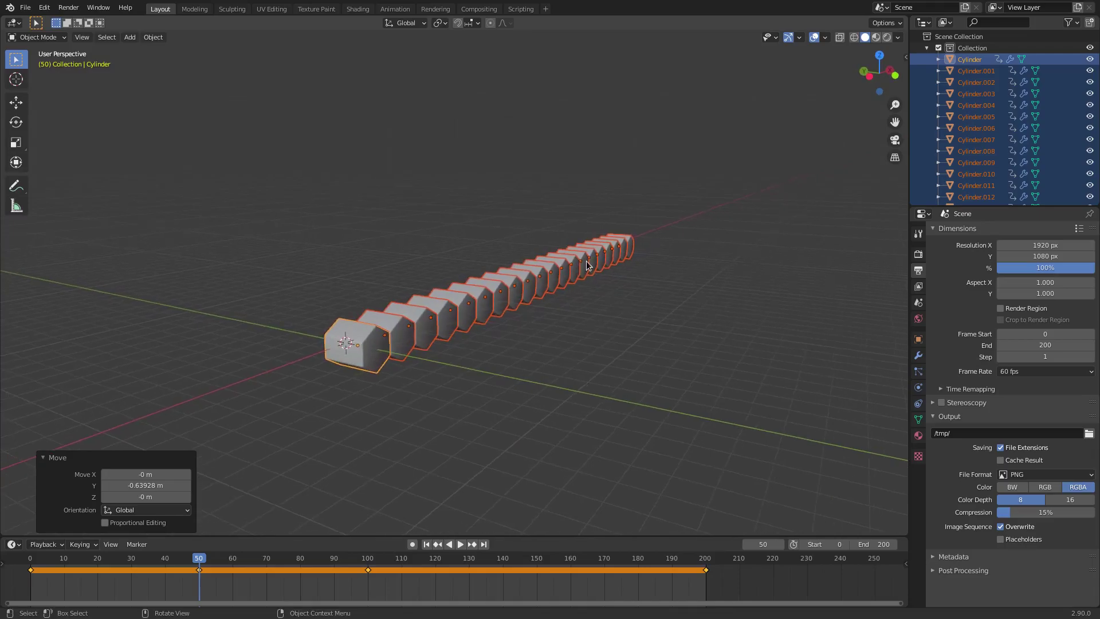
{"action": "key", "text": "i"}
{"action": "left_click", "coordinate": [586, 260]}
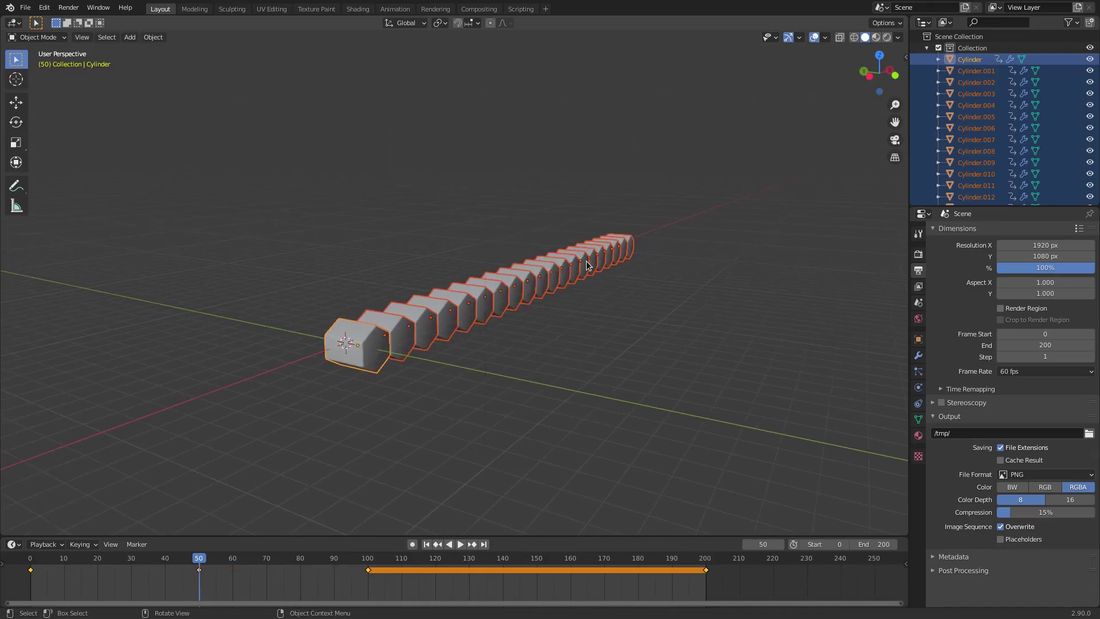
At frame 150, move the selected hexagonal cylinders about 0.611 m along the Y axis and keyframe their location
{"action": "key", "text": "space"}
{"action": "left_click", "coordinate": [536, 559]}
{"action": "key", "text": "space"}
{"action": "key", "text": "g"}
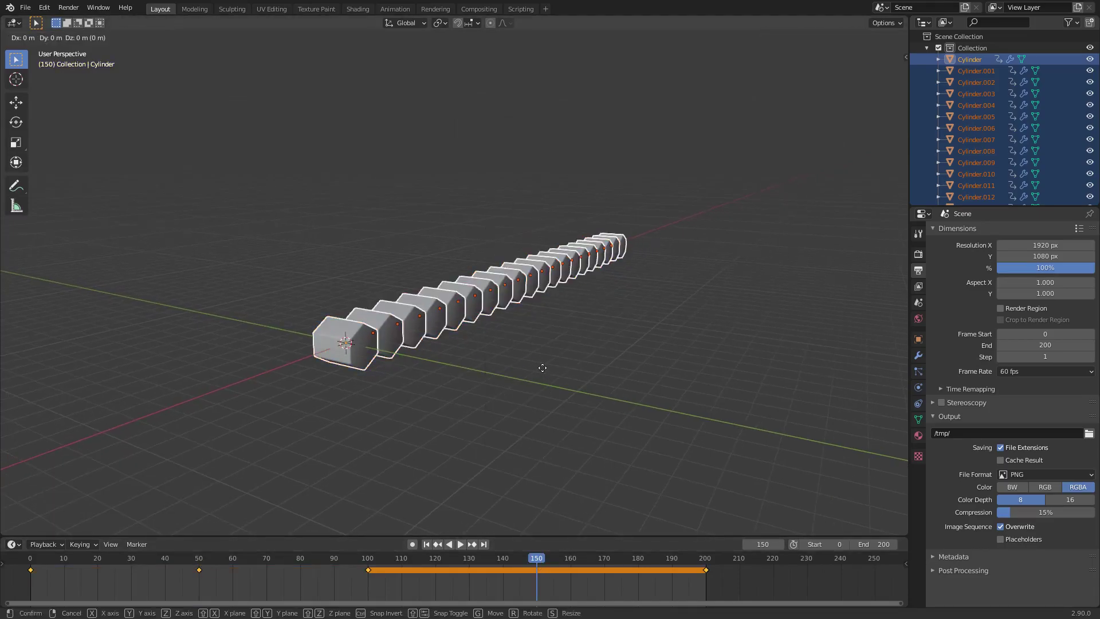
{"action": "key", "text": "y"}
{"action": "left_click", "coordinate": [532, 369]}
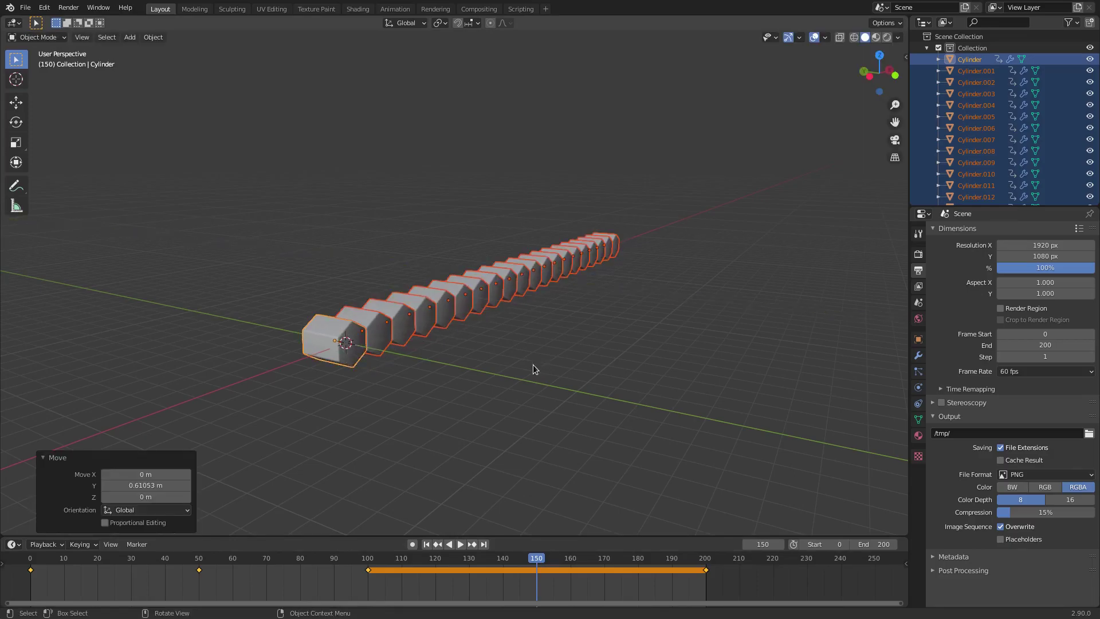
{"action": "key", "text": "i"}
{"action": "left_click", "coordinate": [553, 289]}
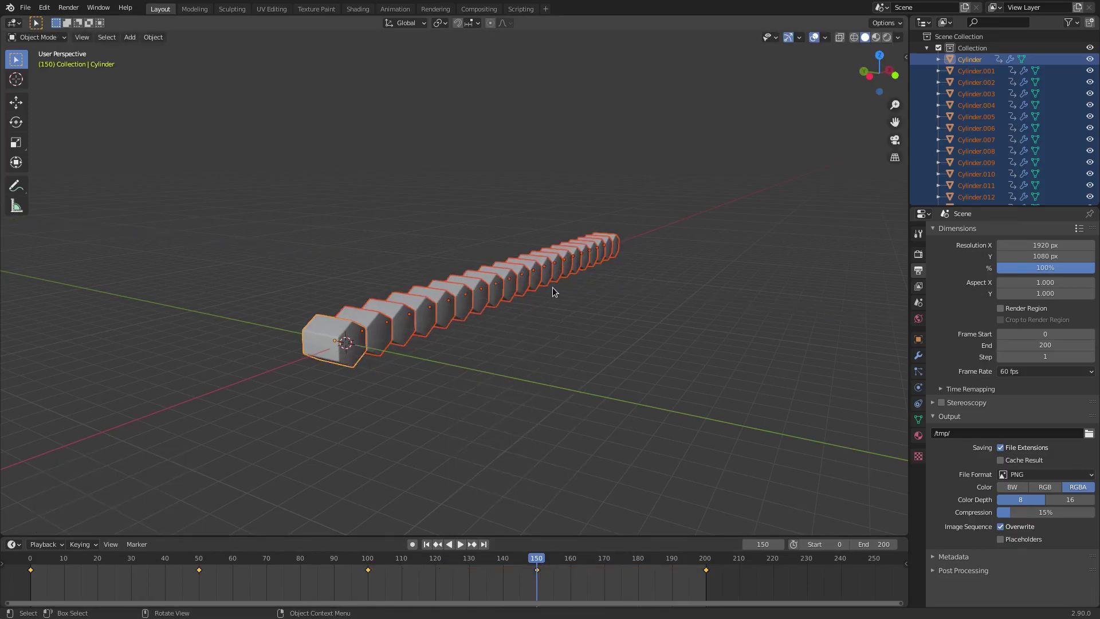
Play the animation from frame 0 and watch the row of hexagonal cylinders move from several angles
{"action": "middle_click_drag", "start_coordinate": [518, 388], "coordinate": [454, 424]}
{"action": "left_click", "coordinate": [426, 543]}
{"action": "left_click", "coordinate": [460, 544]}
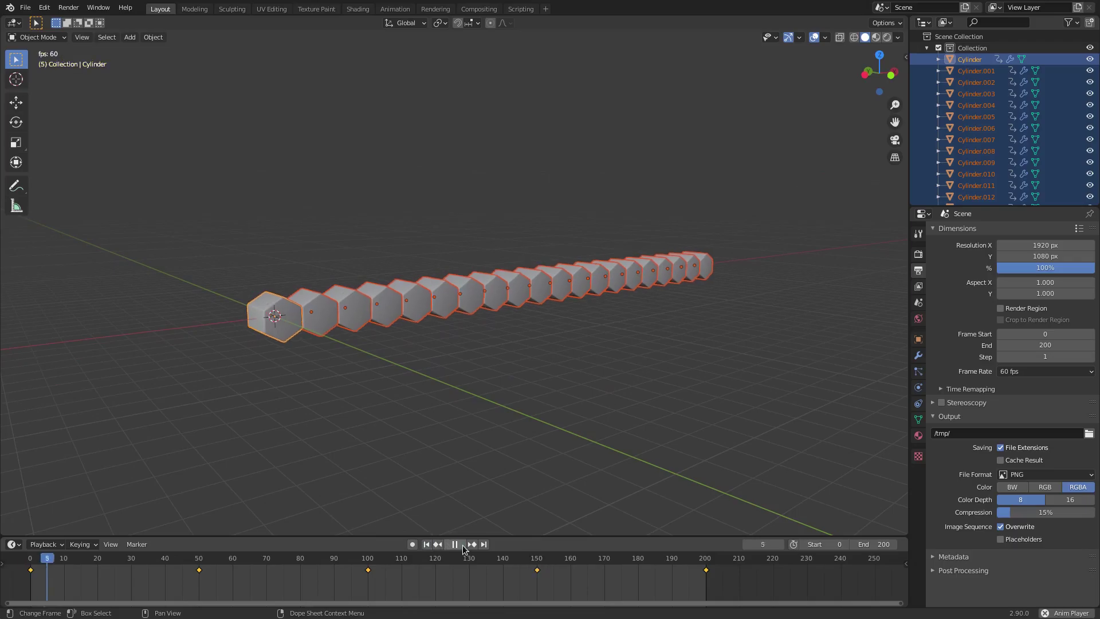
{"action": "middle_click_drag", "start_coordinate": [481, 474], "coordinate": [490, 432]}
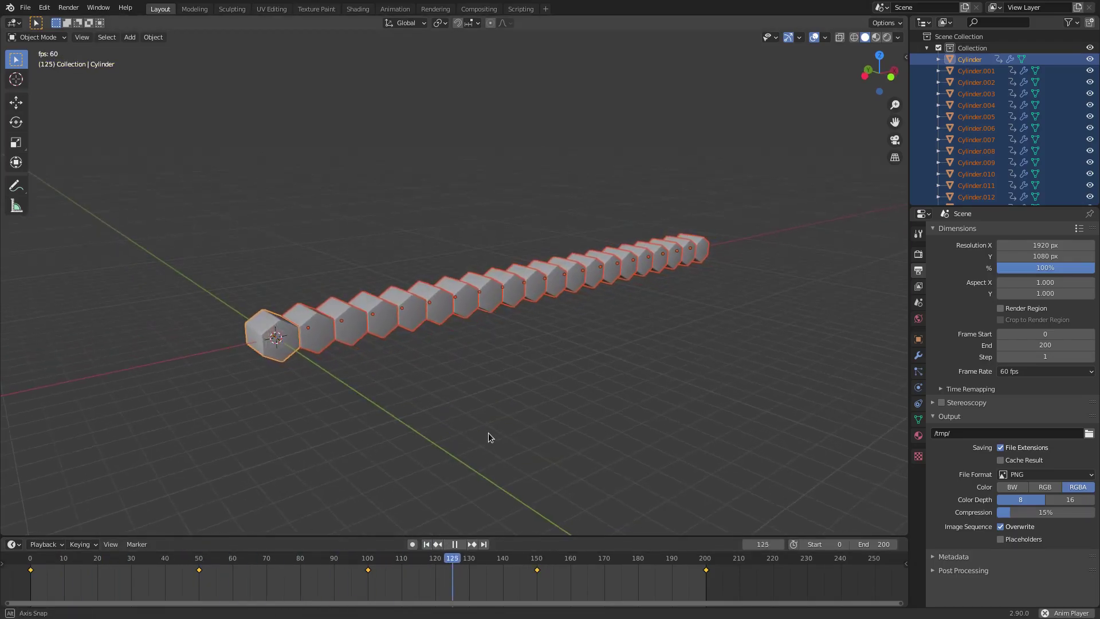
{"action": "middle_click_drag", "start_coordinate": [488, 433], "coordinate": [511, 427]}
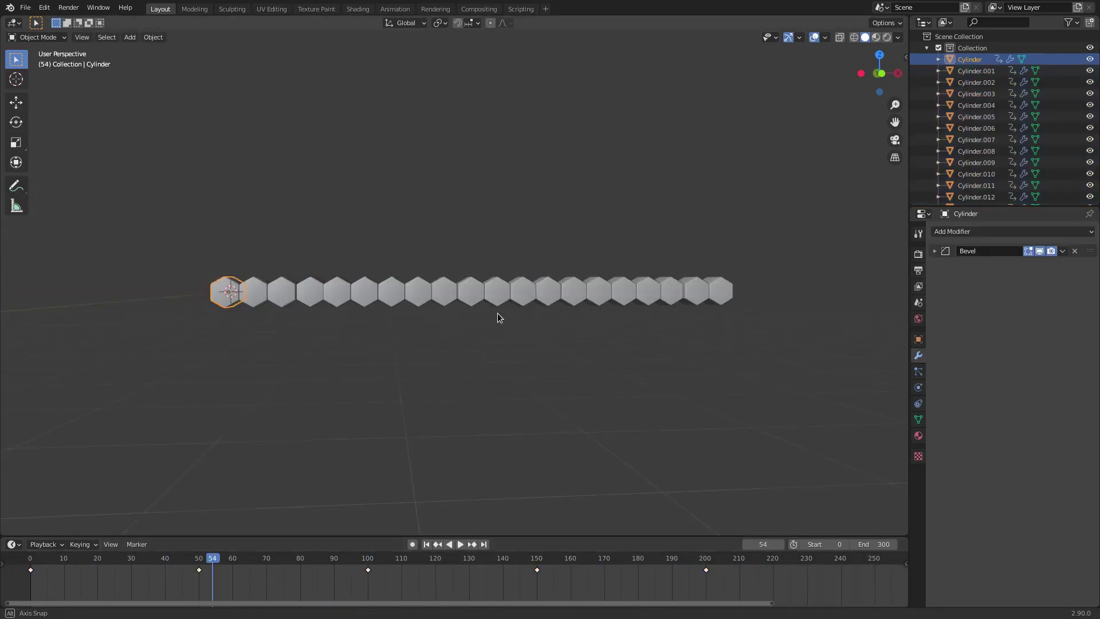
Add an Array modifier to the first hexagonal cylinder of the row
{"action": "middle_click_drag", "start_coordinate": [497, 313], "coordinate": [323, 307]}
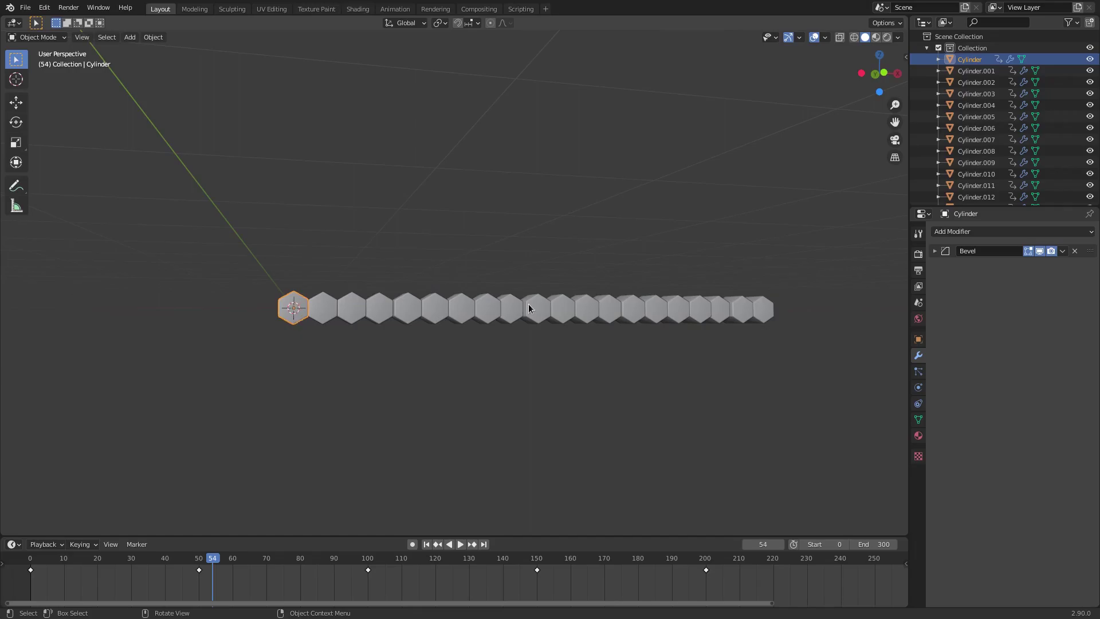
{"action": "left_click", "coordinate": [1003, 232]}
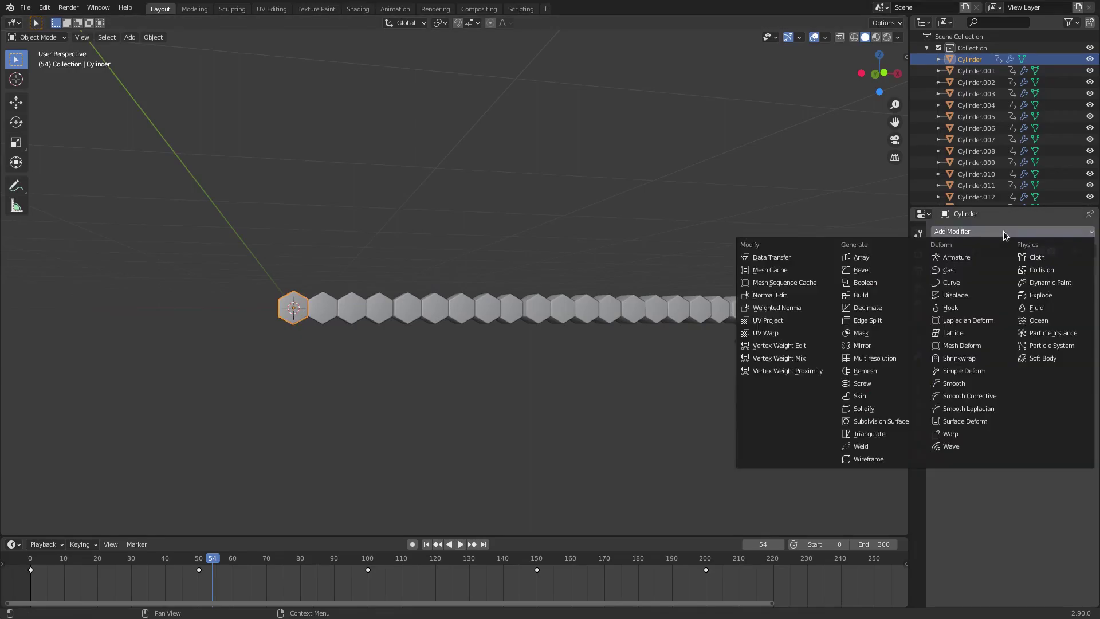
{"action": "left_click", "coordinate": [895, 259]}
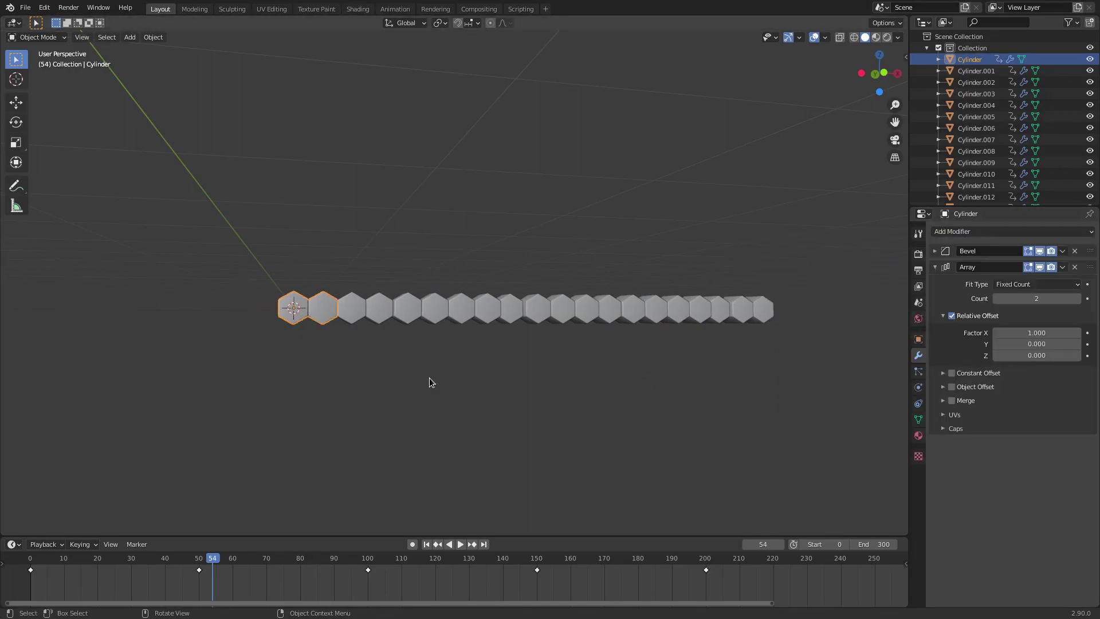
{"action": "scroll", "coordinate": [430, 378], "scroll_direction": "up", "scroll_amount": 4}
{"action": "middle_click_drag", "start_coordinate": [398, 326], "coordinate": [459, 352]}
{"action": "scroll", "coordinate": [458, 352], "scroll_direction": "up", "scroll_amount": 3}
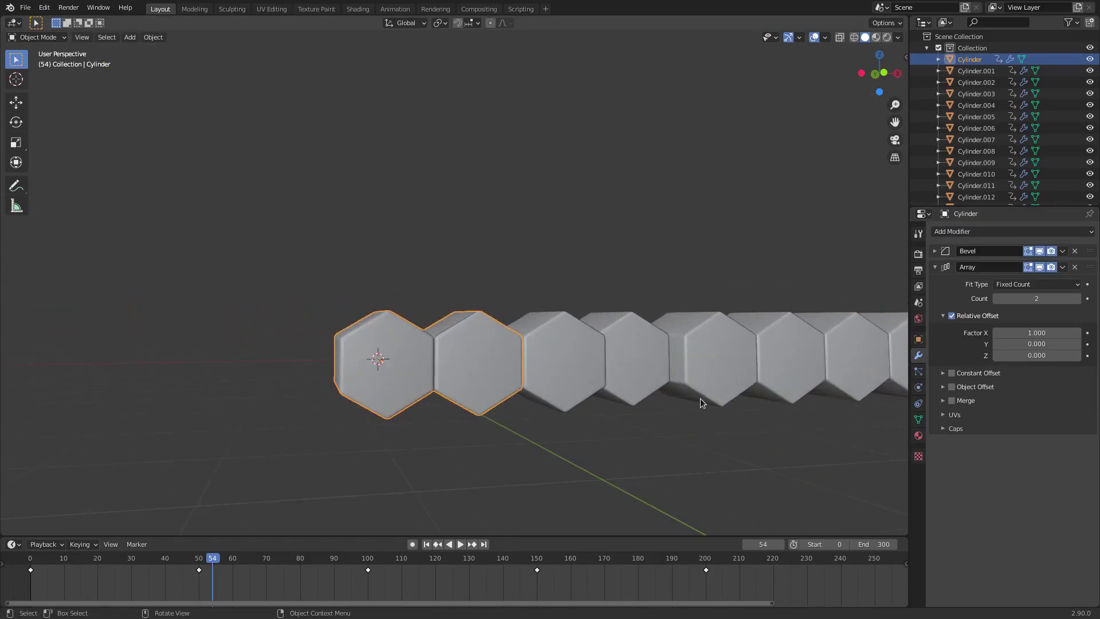
Try Y relative offsets of 1, 0.5 and 0.8 for the array, ending at 0.6 on X and 0.7 on Y
{"action": "left_click_drag", "start_coordinate": [1031, 344], "coordinate": [1091, 344]}
{"action": "middle_click_drag", "start_coordinate": [673, 361], "coordinate": [422, 360]}
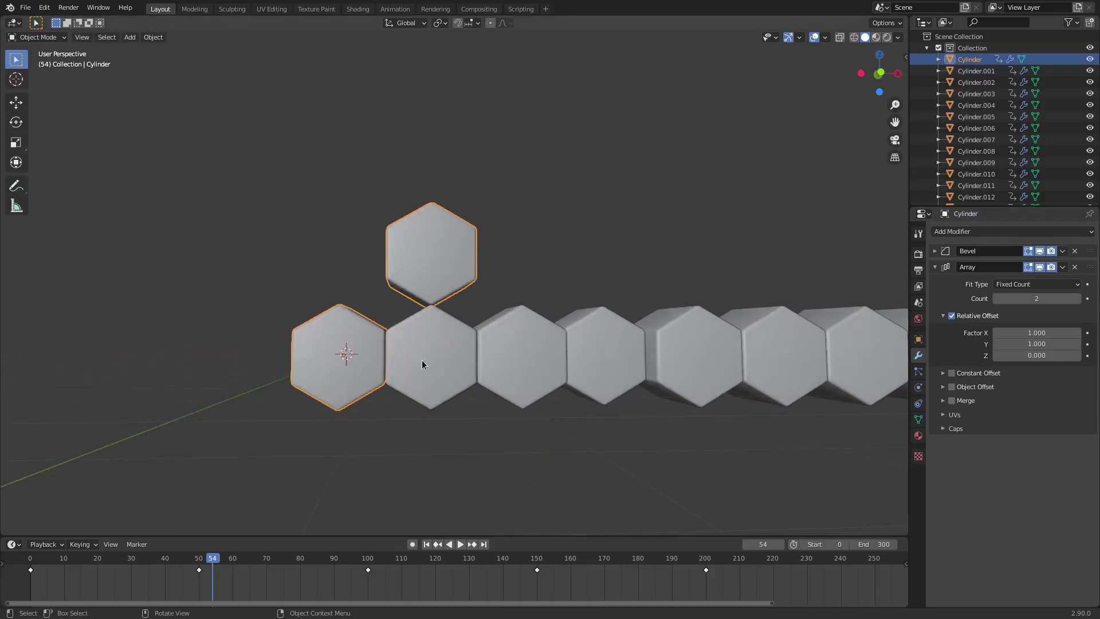
{"action": "scroll", "coordinate": [421, 360], "scroll_direction": "up", "scroll_amount": 1}
{"action": "left_click", "coordinate": [1044, 330]}
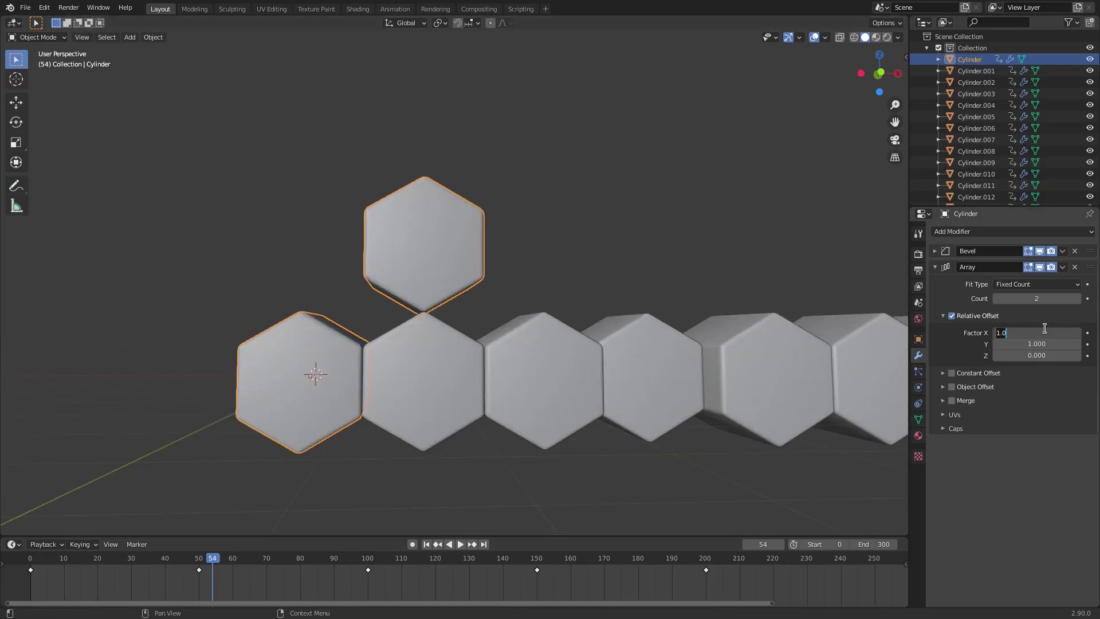
{"action": "left_click", "coordinate": [1048, 343]}
{"action": "key", "text": "Return"}
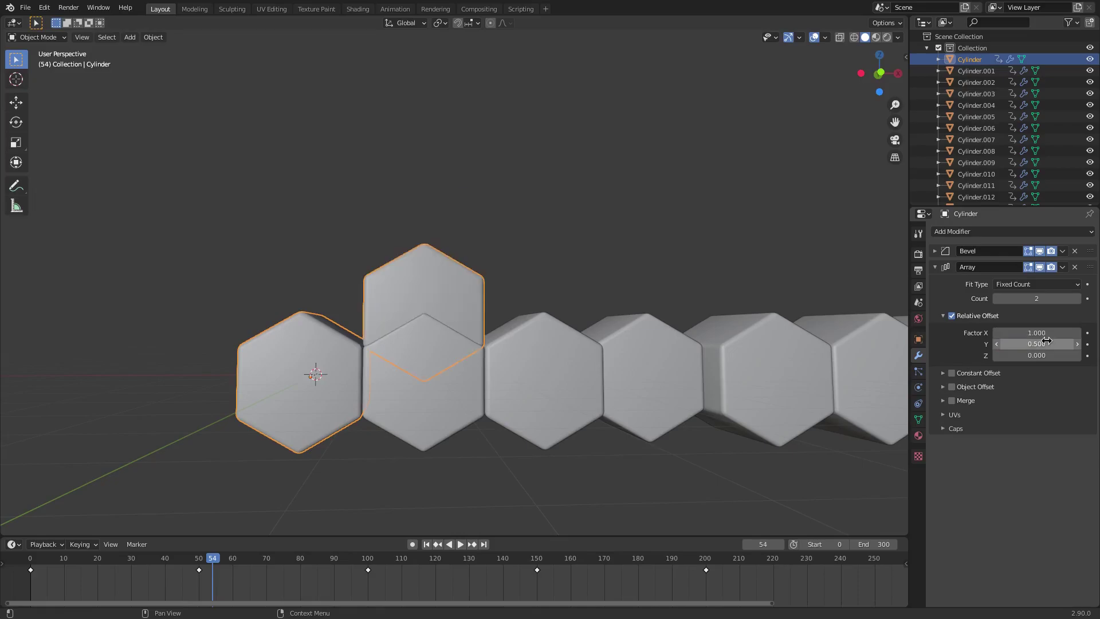
{"action": "left_click", "coordinate": [1047, 341]}
{"action": "type", "text": ".8"}
{"action": "key", "text": "Return"}
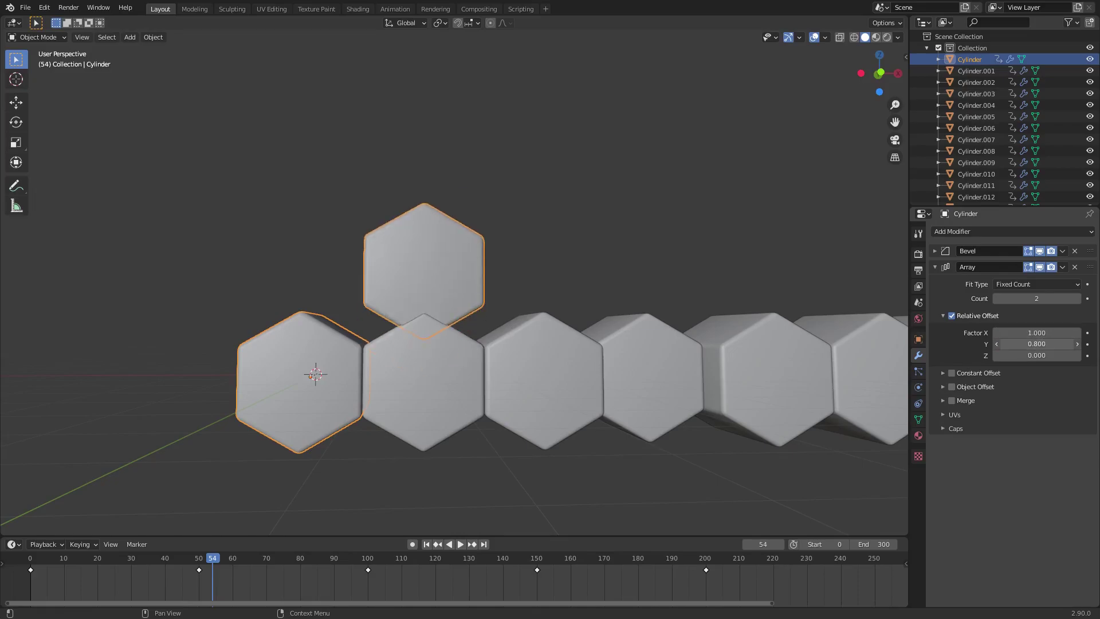
{"action": "left_click_drag", "start_coordinate": [1032, 344], "coordinate": [996, 332], "text": "ctrl"}
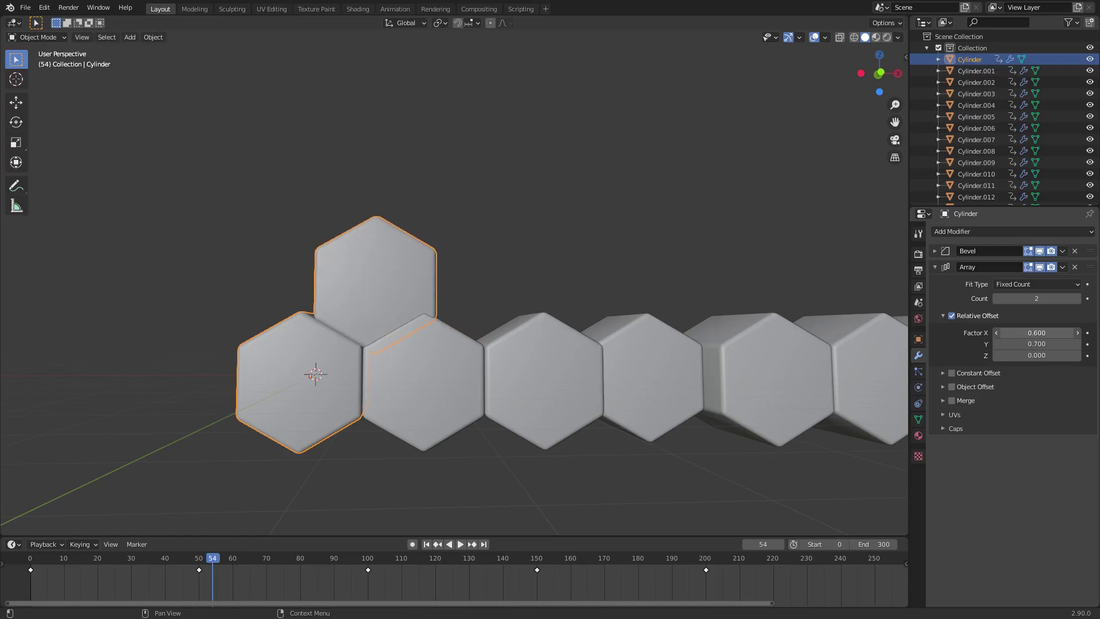
In the front orthographic view, adjust the array's relative offset to 0.5 on X and 0.8 on Y
{"action": "key", "text": "KP_1"}
{"action": "scroll", "coordinate": [362, 377], "scroll_direction": "up", "scroll_amount": 4}
{"action": "middle_click_drag", "start_coordinate": [406, 358], "coordinate": [601, 306], "text": "shift"}
{"action": "scroll", "coordinate": [781, 307], "scroll_direction": "up", "scroll_amount": 2}
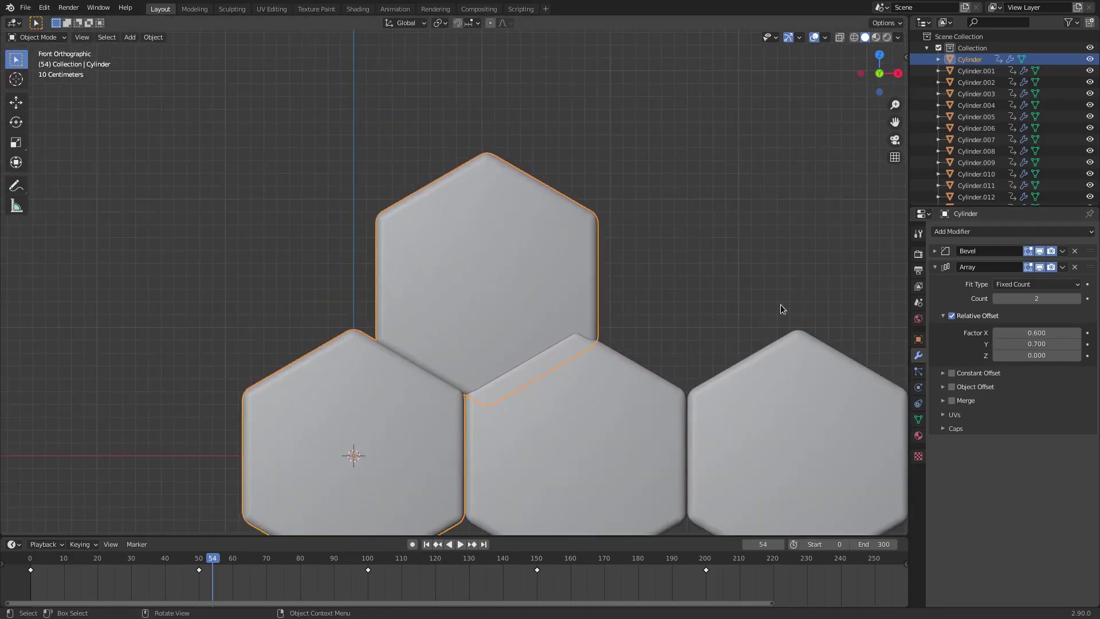
{"action": "left_click", "coordinate": [996, 343]}
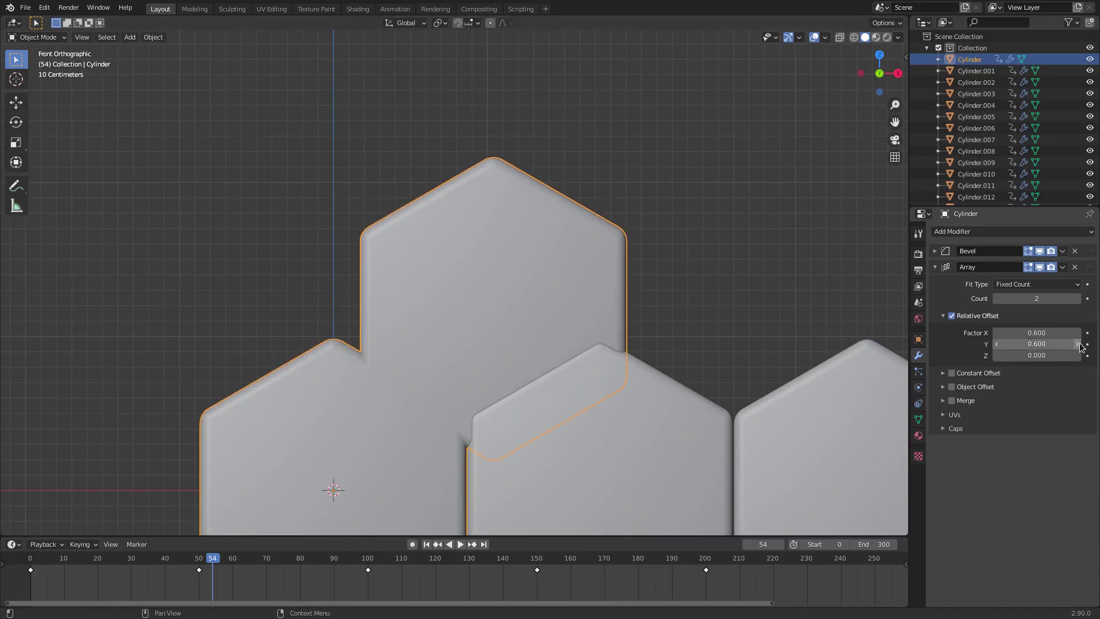
{"action": "left_click", "coordinate": [1077, 344]}
{"action": "left_click", "coordinate": [997, 334]}
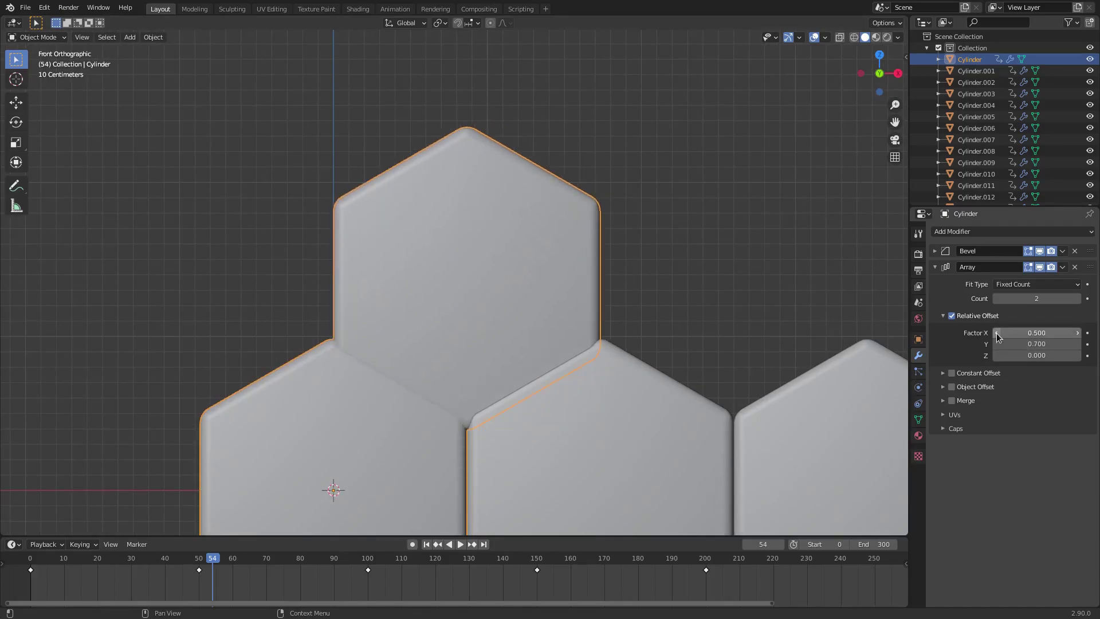
{"action": "left_click", "coordinate": [997, 344]}
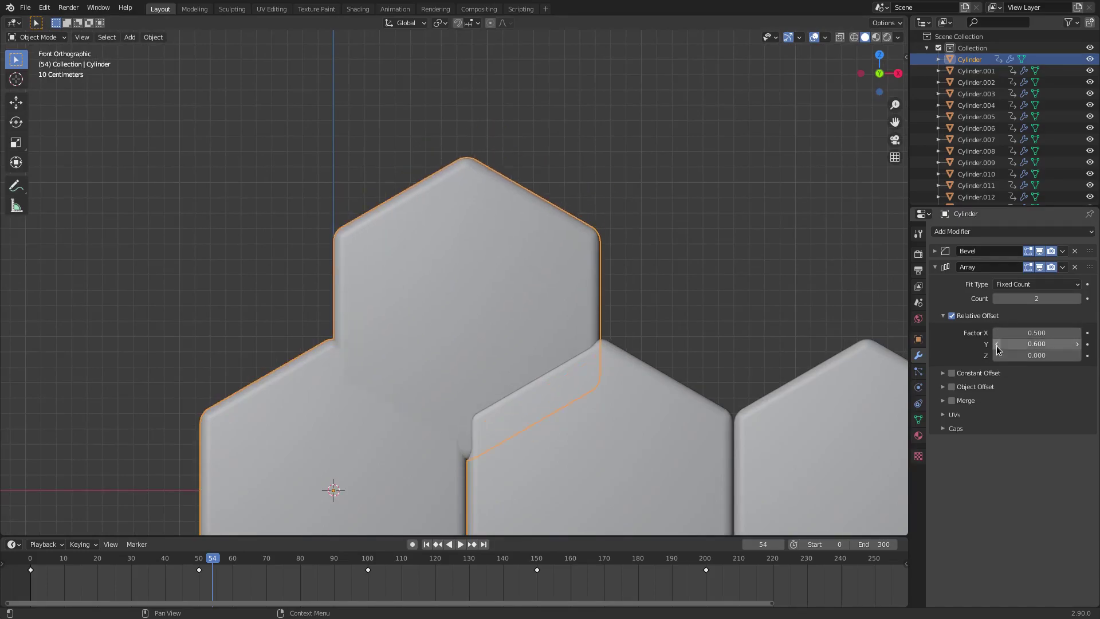
{"action": "left_click", "coordinate": [1077, 344]}
{"action": "left_click", "coordinate": [1078, 345]}
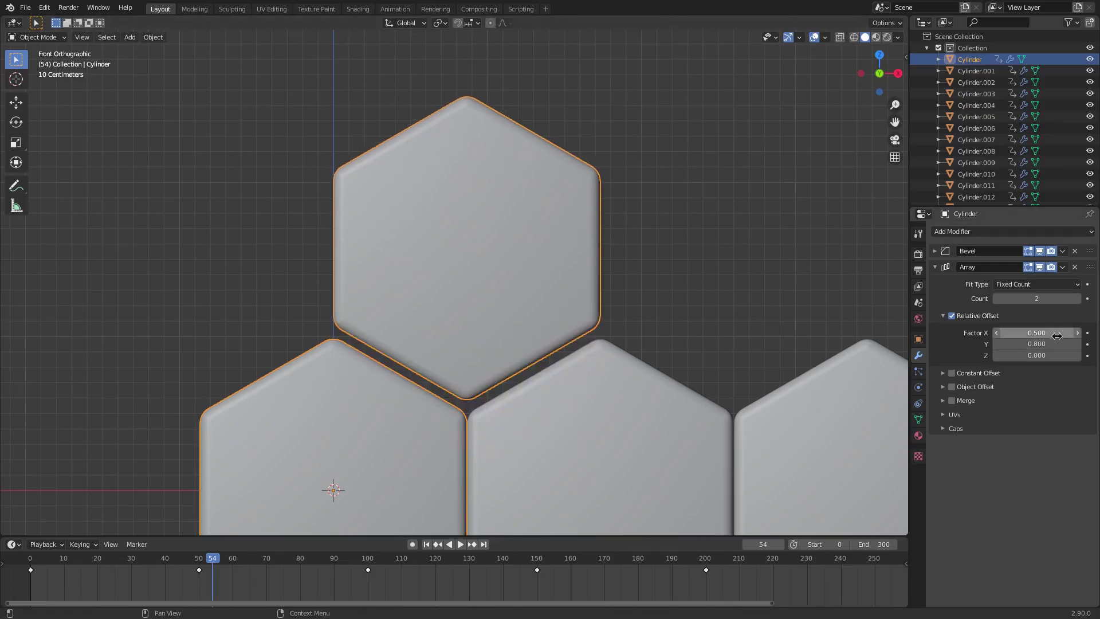
Set the array's Y relative offset to 0.75
{"action": "left_click", "coordinate": [1054, 342]}
{"action": "key", "text": "Return"}
{"action": "left_click", "coordinate": [1052, 340]}
{"action": "key", "text": "BackSpace"}
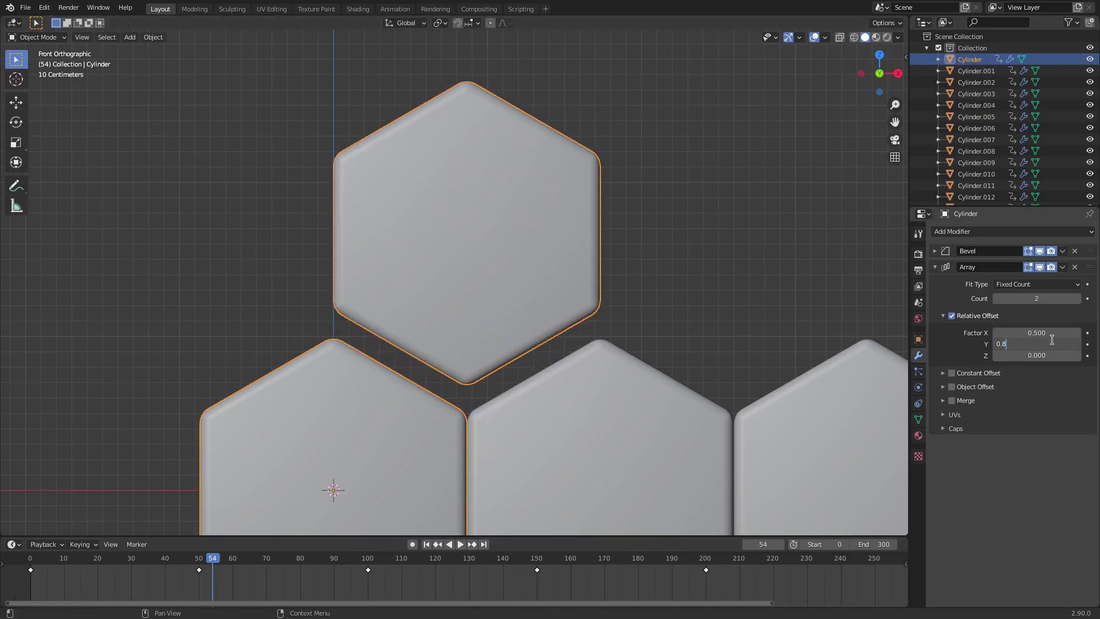
{"action": "type", "text": "5"}
{"action": "key", "text": "Return"}
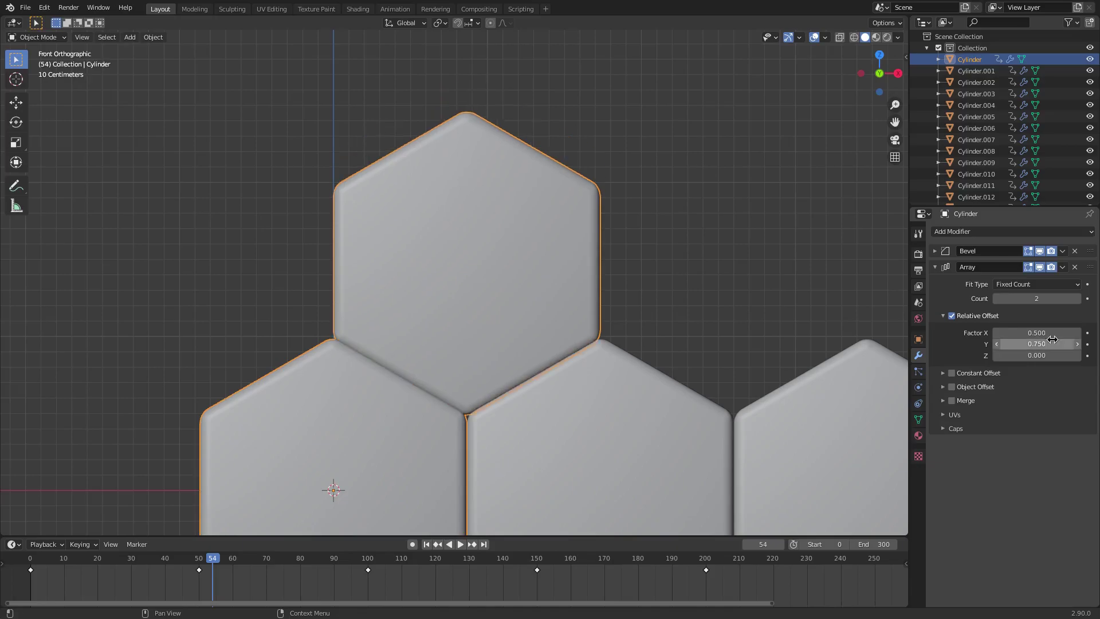
Set the array's relative offset to 0.52 on X and 0.77 on Y
{"action": "scroll", "coordinate": [504, 451], "scroll_direction": "up", "scroll_amount": 4}
{"action": "middle_click_drag", "start_coordinate": [504, 450], "coordinate": [515, 268]}
{"action": "key", "text": "KP_1"}
{"action": "scroll", "coordinate": [471, 392], "scroll_direction": "up", "scroll_amount": 1}
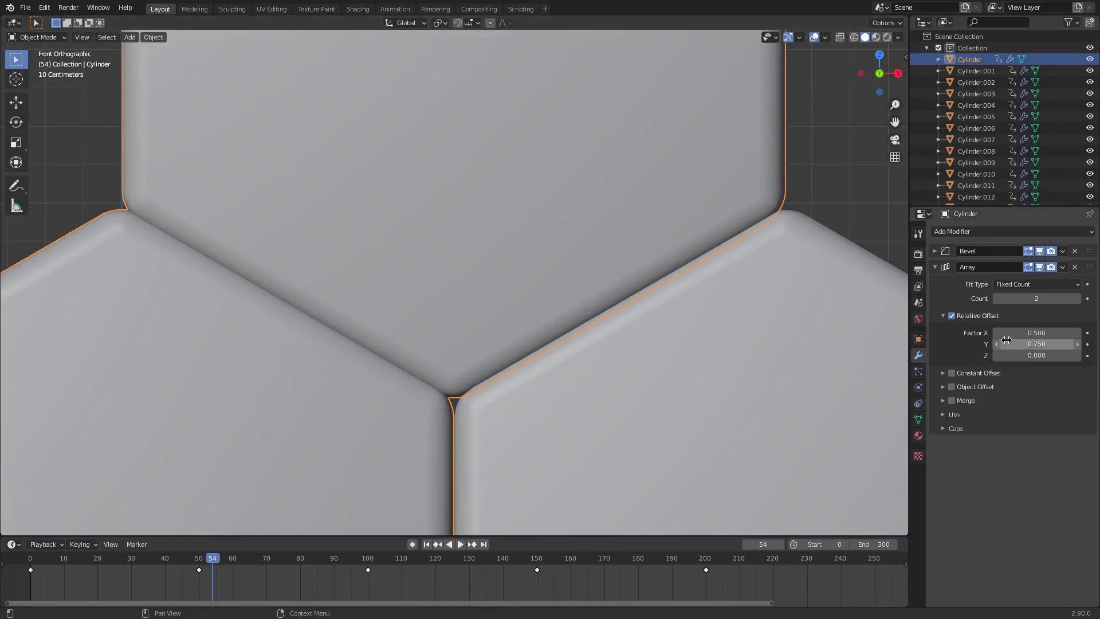
{"action": "mouse_move", "coordinate": [1006, 333]}
{"action": "left_mouse_down"}
{"action": "mouse_move", "coordinate": [1048, 332]}
{"action": "mouse_move", "coordinate": [1005, 333]}
{"action": "left_mouse_up"}
{"action": "left_click", "coordinate": [1034, 333]}
{"action": "type", "text": "0."}
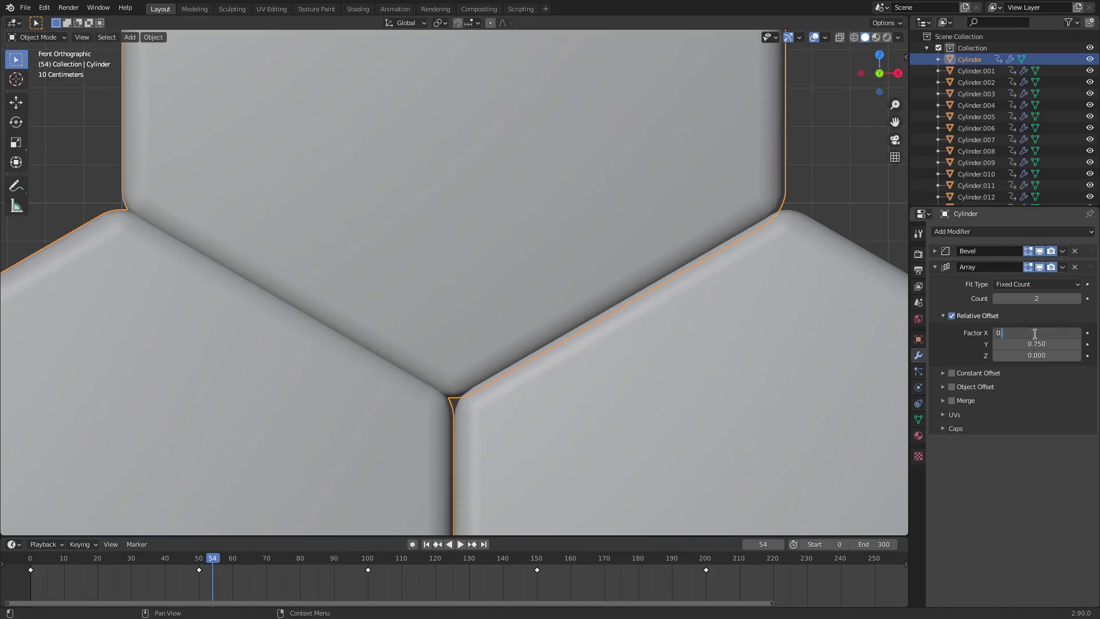
{"action": "type", "text": ".5"}
{"action": "key", "text": "Return"}
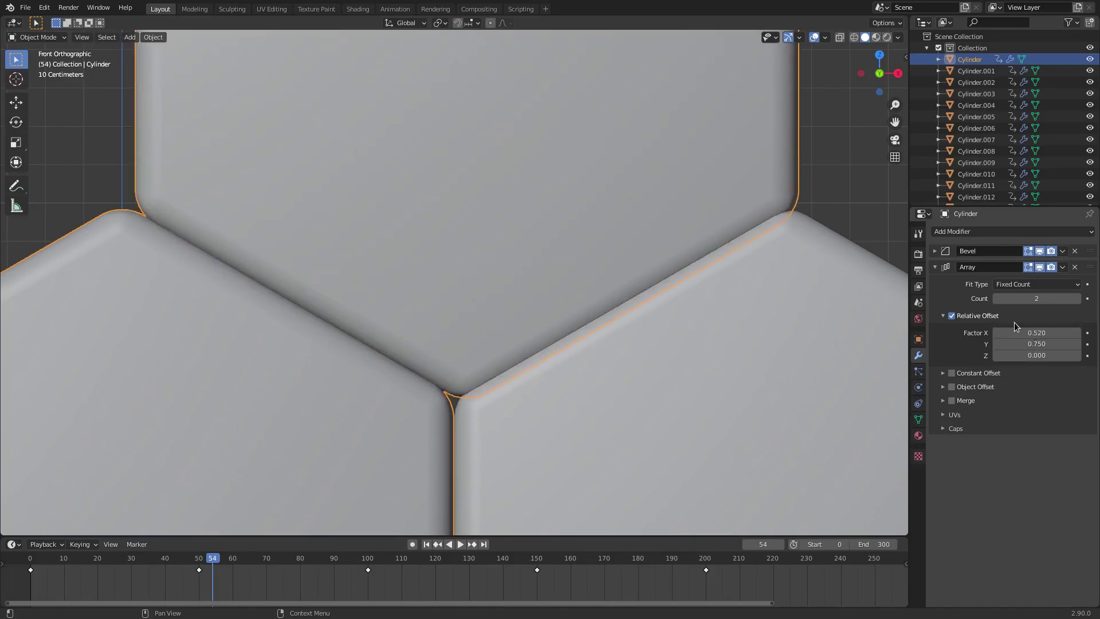
{"action": "left_click", "coordinate": [1038, 344]}
{"action": "type", "text": "0.7"}
{"action": "key", "text": "Return"}
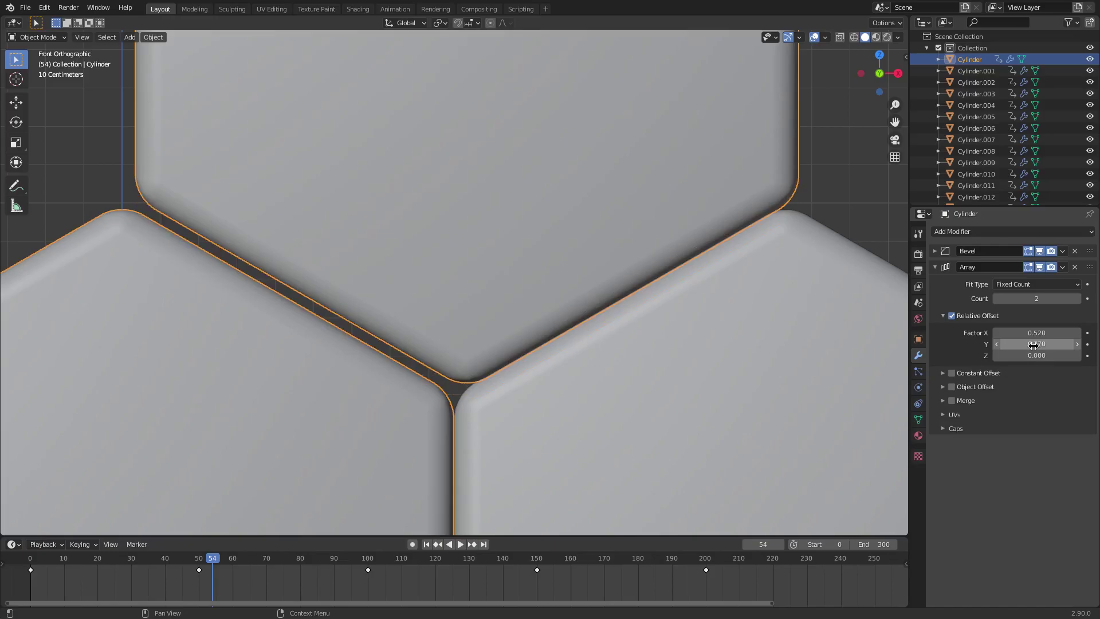
Try X relative offsets of 0.5 and 0.52 for the array
{"action": "left_click", "coordinate": [1036, 334]}
{"action": "type", "text": "0.5"}
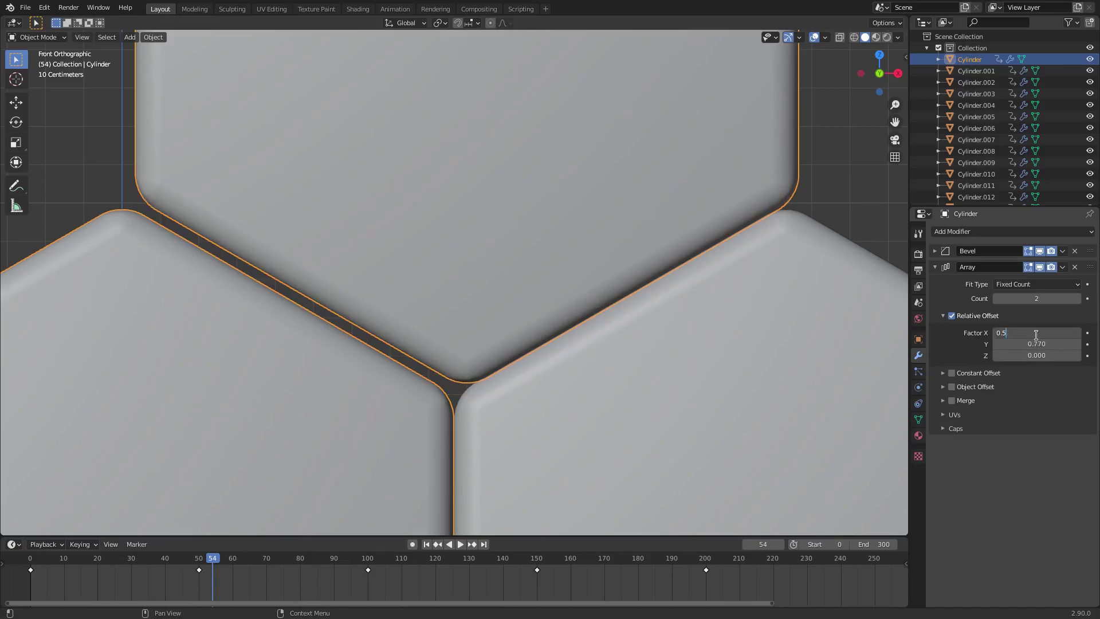
{"action": "key", "text": "Return"}
{"action": "left_click", "coordinate": [1036, 333]}
{"action": "type", "text": "0.55"}
{"action": "key", "text": "Return"}
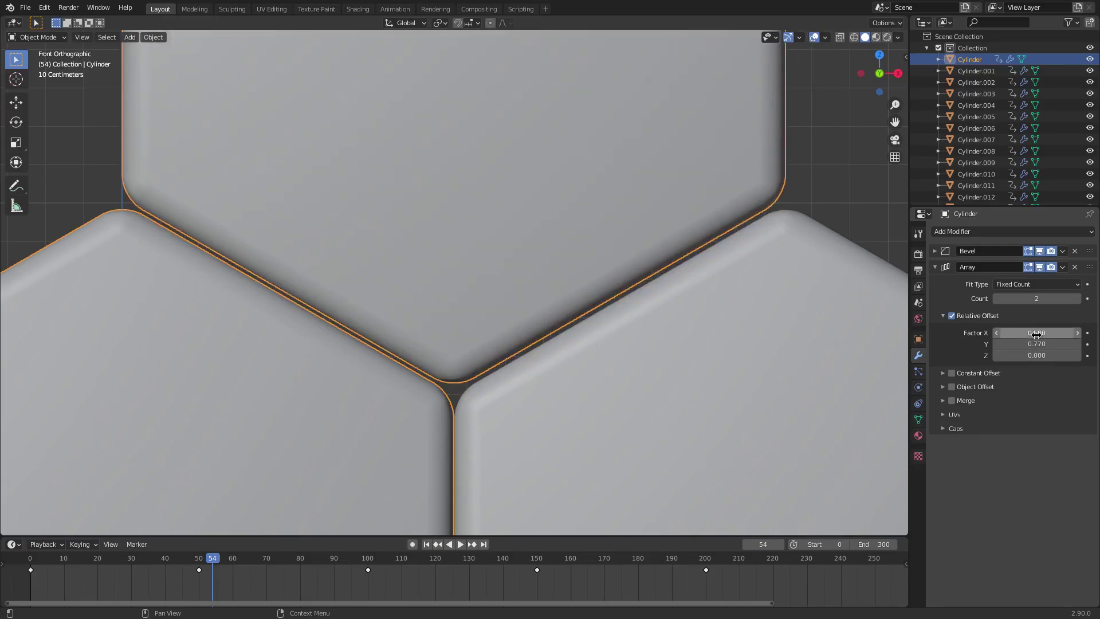
{"action": "left_click", "coordinate": [1036, 334]}
{"action": "type", "text": "0.52"}
{"action": "key", "text": "Return"}
Try X relative offsets of 0.54 and 0.5 for the array, ending at 0.51
{"action": "left_click", "coordinate": [1036, 334]}
{"action": "type", "text": "0.5"}
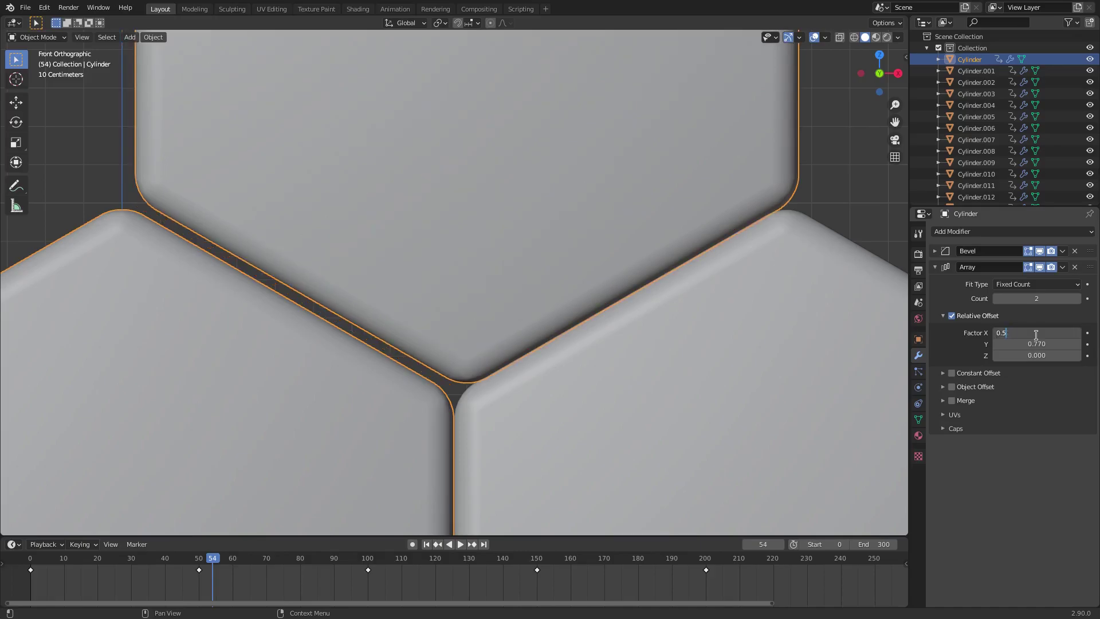
{"action": "type", "text": "4"}
{"action": "key", "text": "Return"}
{"action": "left_click", "coordinate": [1036, 335]}
{"action": "type", "text": "0.5"}
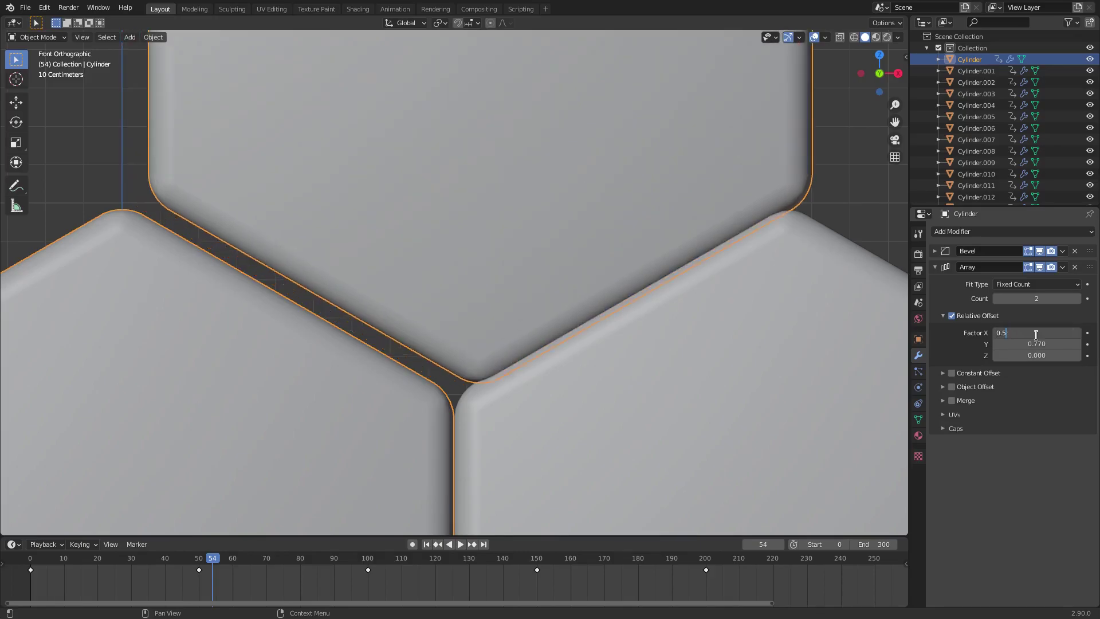
{"action": "type", "text": "0"}
{"action": "key", "text": "Return"}
{"action": "left_click", "coordinate": [1036, 333]}
{"action": "type", "text": "0.5"}
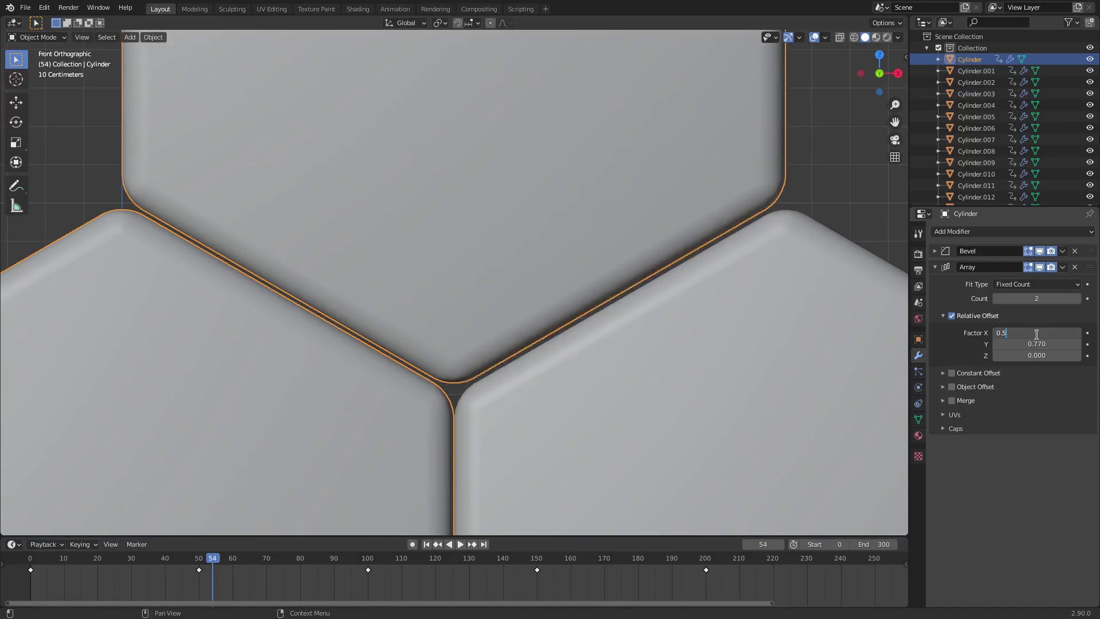
{"action": "key", "text": "Return"}
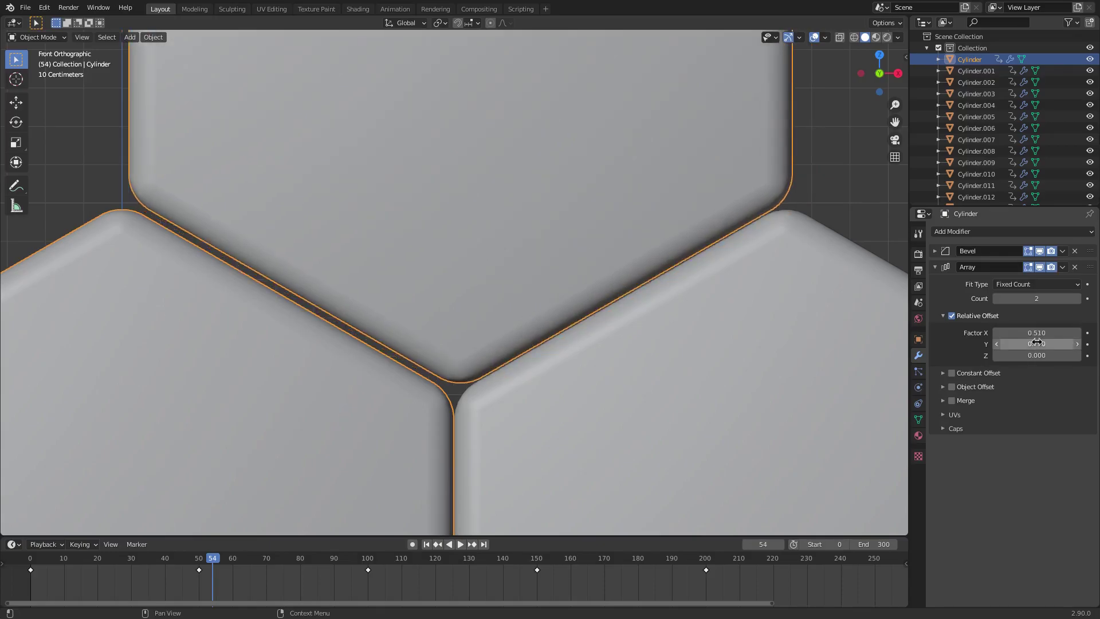
Fine-tune the array's relative offset to 0.501 on X and 0.764 on Y so the copy fits between the neighbouring hexagons
{"action": "left_click", "coordinate": [1035, 342]}
{"action": "type", "text": "0.764"}
{"action": "key", "text": "Return"}
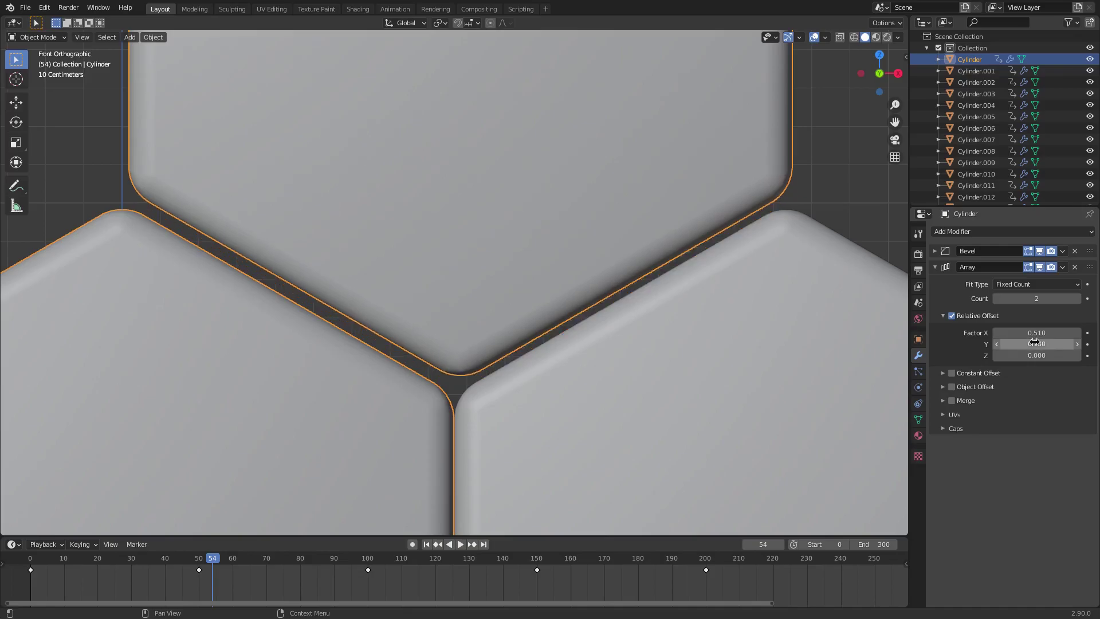
{"action": "scroll", "coordinate": [740, 355], "scroll_direction": "up", "scroll_amount": 4}
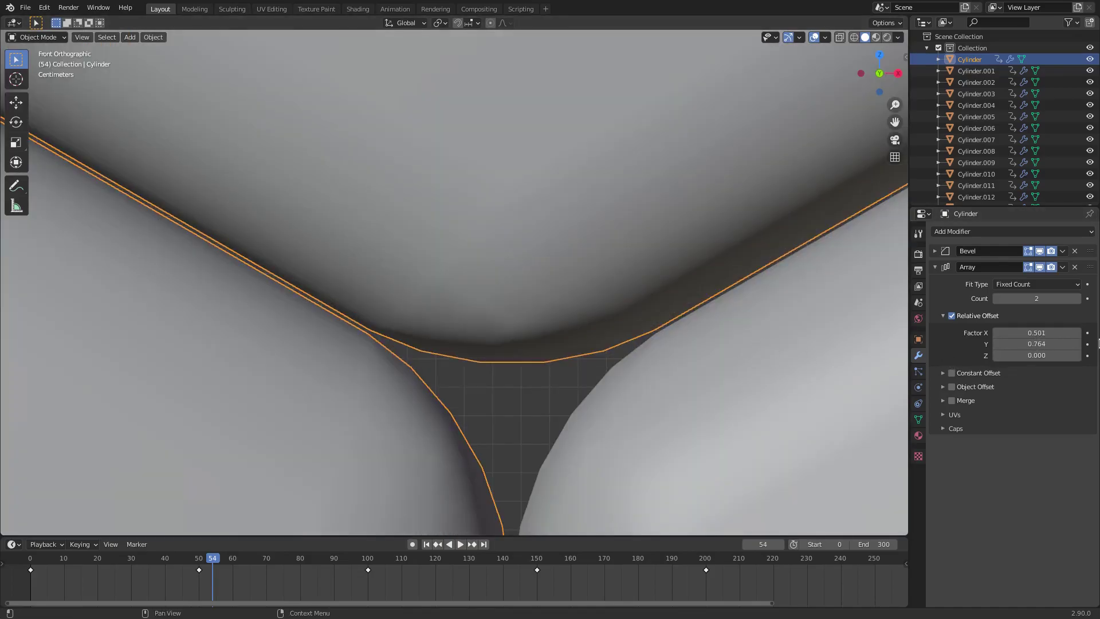
{"action": "left_click", "coordinate": [1058, 332]}
{"action": "left_click", "coordinate": [1057, 333]}
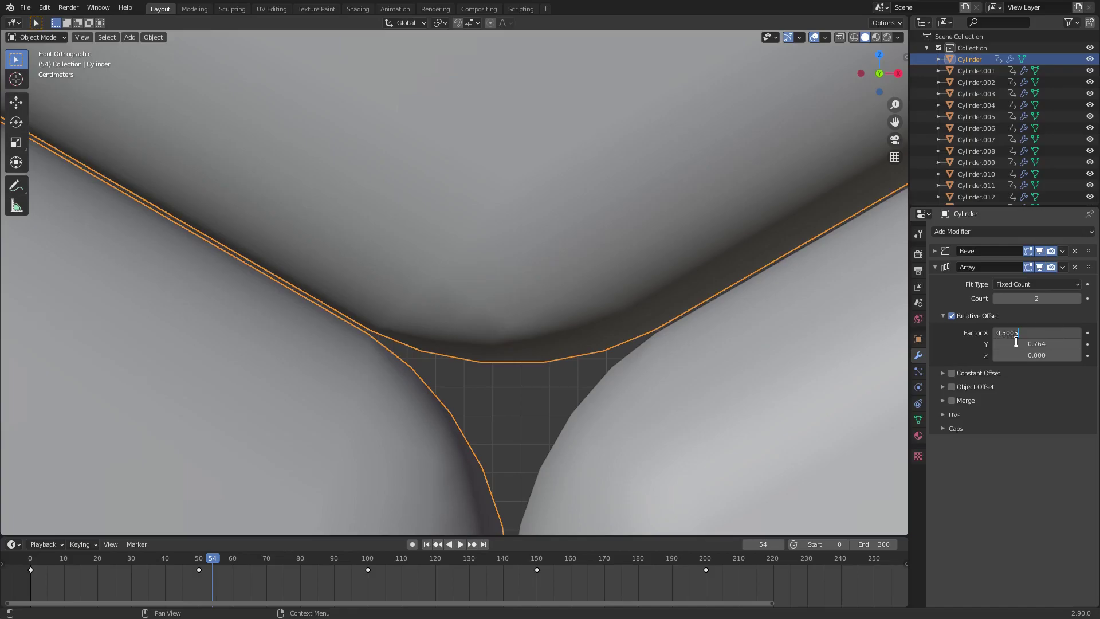
{"action": "left_click", "coordinate": [1026, 346]}
{"action": "key", "text": "Return"}
{"action": "scroll", "coordinate": [762, 401], "scroll_direction": "down", "scroll_amount": 10}
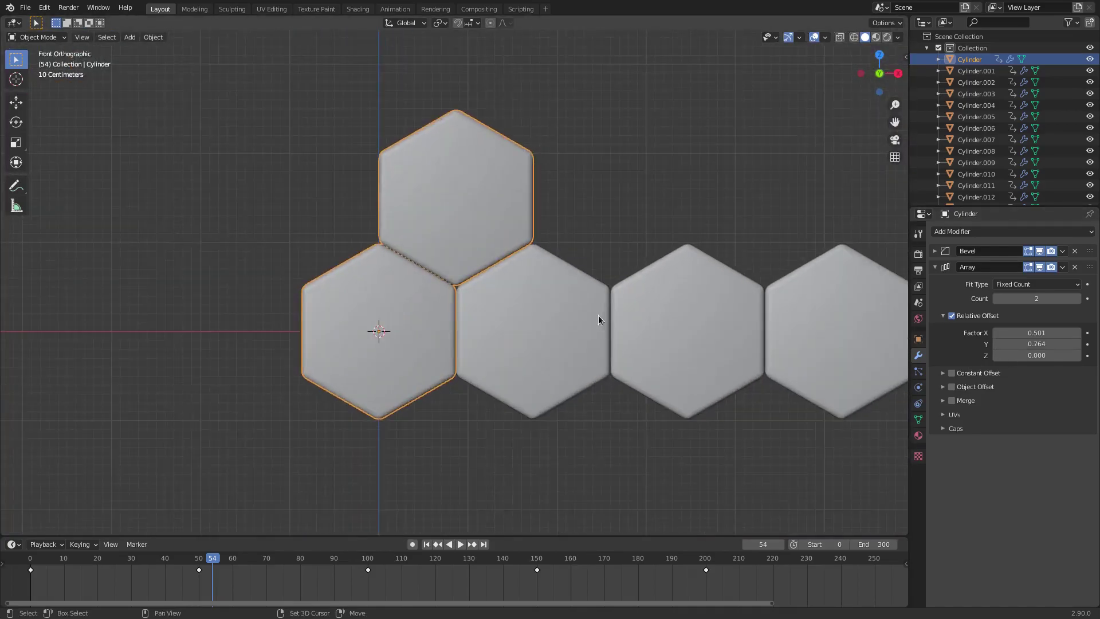
Set the array's count to 10 to stack a diagonal line of hexagonal cylinders
{"action": "middle_click_drag", "start_coordinate": [603, 321], "coordinate": [626, 338]}
{"action": "scroll", "coordinate": [644, 329], "scroll_direction": "up", "scroll_amount": 3}
{"action": "scroll", "coordinate": [644, 328], "scroll_direction": "down", "scroll_amount": 2}
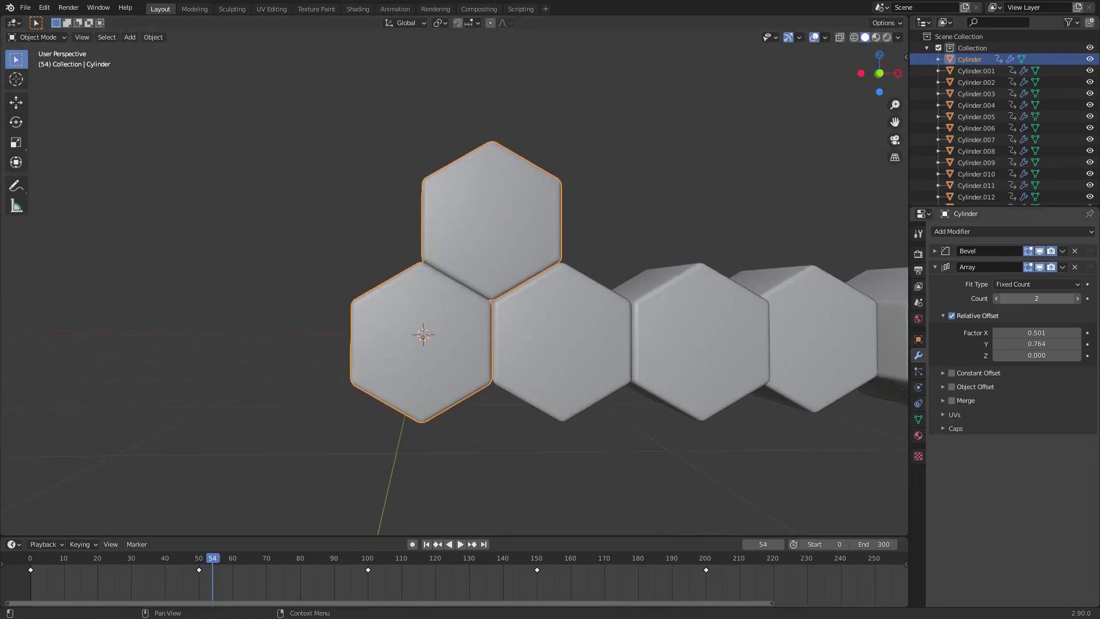
{"action": "left_click_drag", "start_coordinate": [1036, 298], "coordinate": [1072, 298]}
{"action": "scroll", "coordinate": [700, 374], "scroll_direction": "down", "scroll_amount": 5}
{"action": "middle_click_drag", "start_coordinate": [515, 324], "coordinate": [425, 376], "text": "shift"}
{"action": "scroll", "coordinate": [489, 346], "scroll_direction": "down", "scroll_amount": 4}
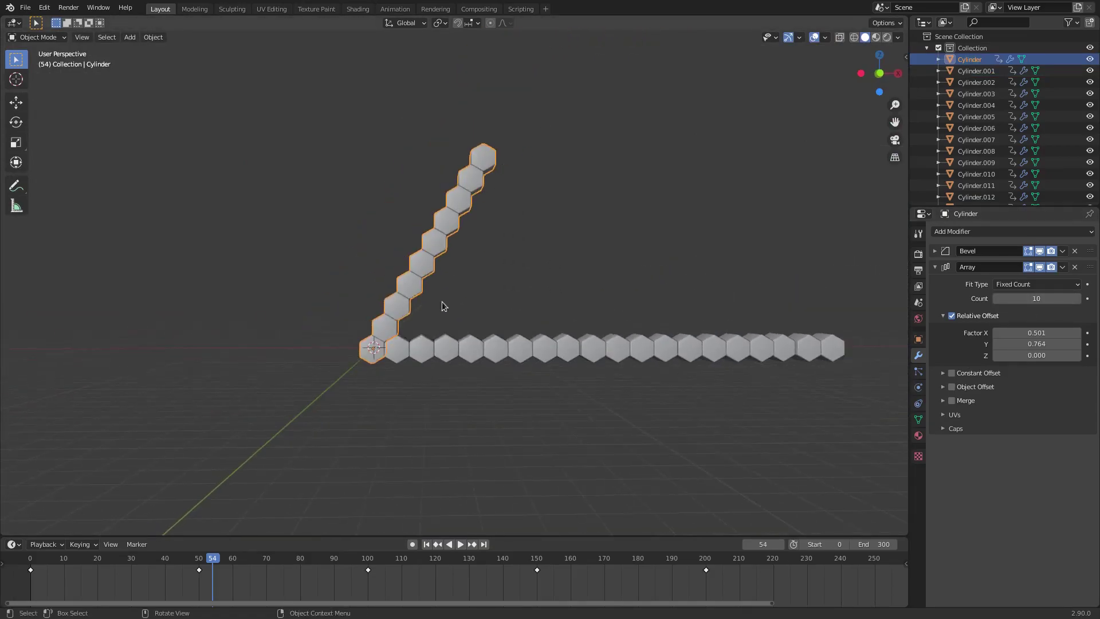
{"action": "scroll", "coordinate": [447, 376], "scroll_direction": "up", "scroll_amount": 3}
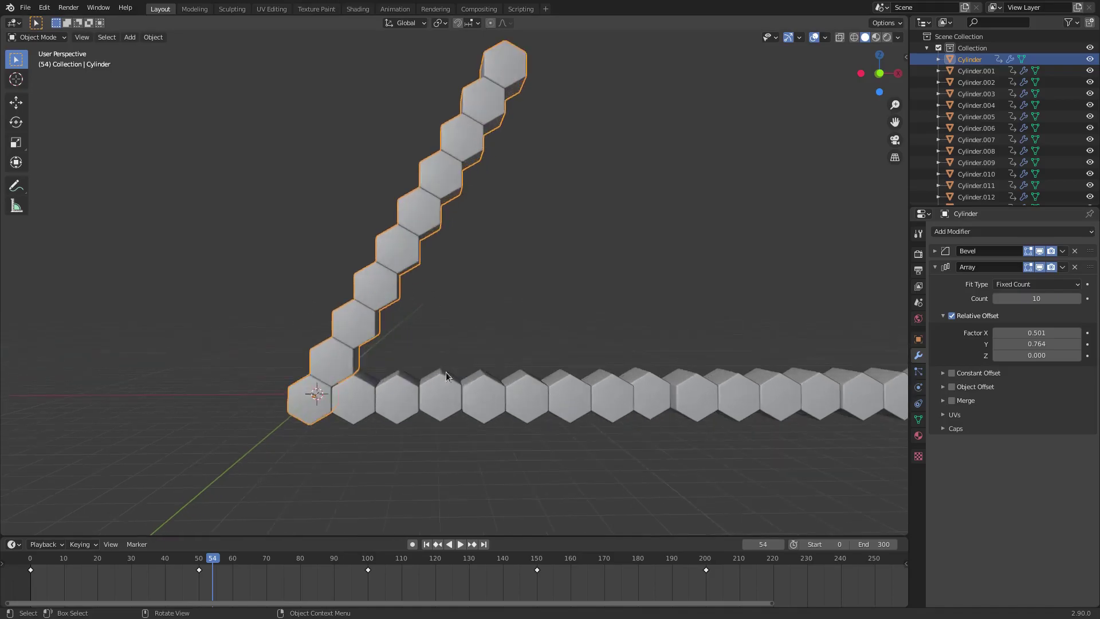
{"action": "left_click", "coordinate": [1062, 268]}
{"action": "key", "text": "ctrl+l"}
{"action": "key", "text": "Escape"}
{"action": "key", "text": "ctrl+l"}
{"action": "mouse_move", "coordinate": [324, 388]}
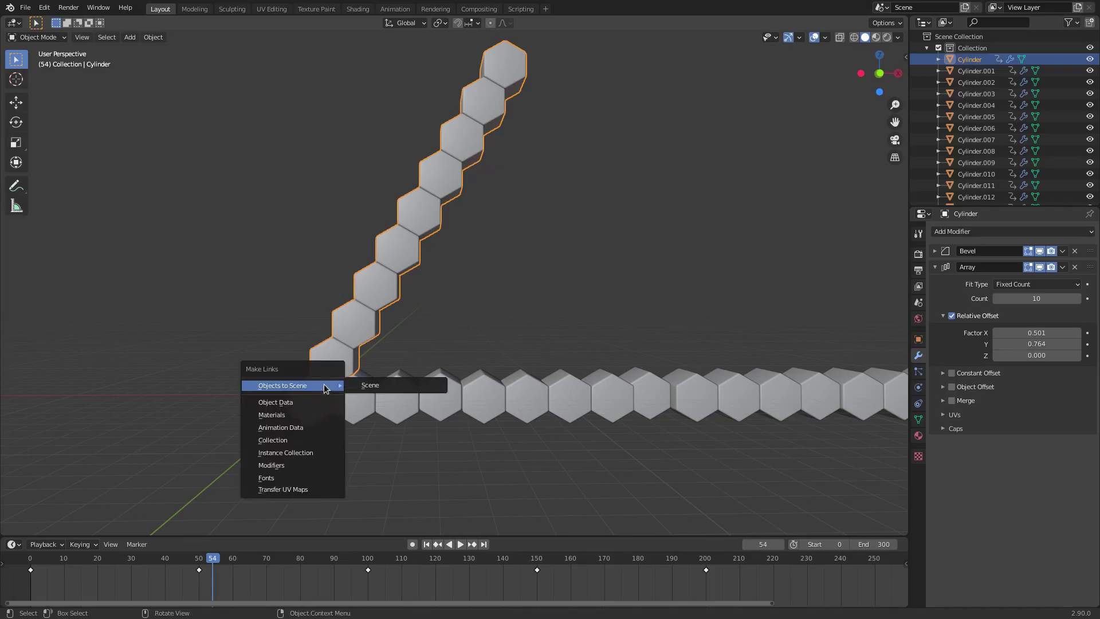
{"action": "left_click", "coordinate": [275, 466]}
Select the whole row of hexagonal cylinders with the arrayed first one active and link its modifiers to all of them
{"action": "scroll", "coordinate": [675, 401], "scroll_direction": "down", "scroll_amount": 3}
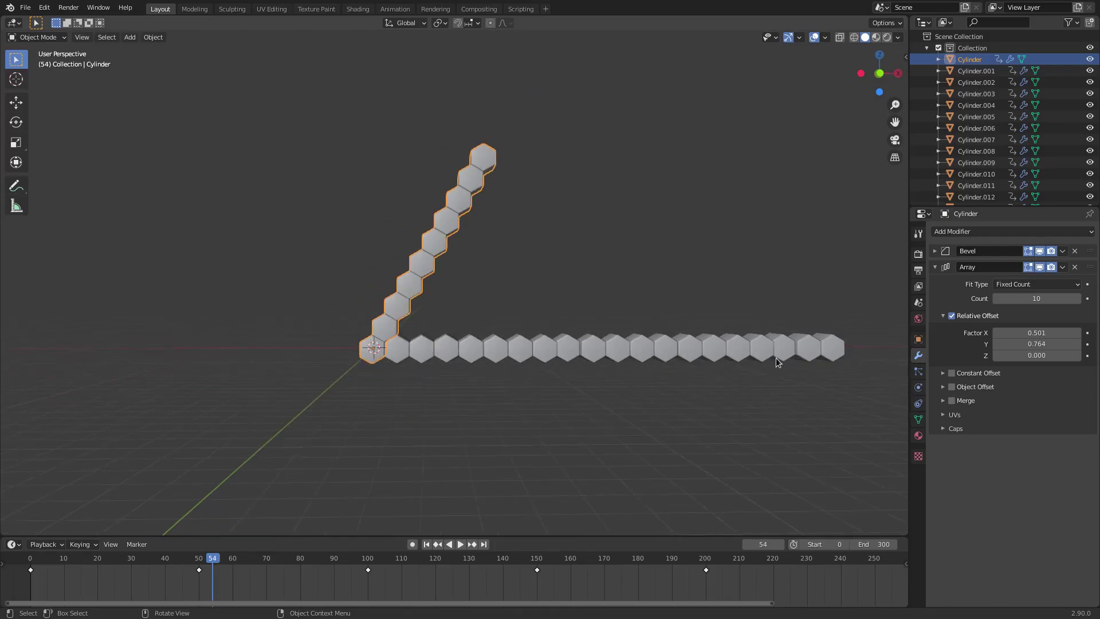
{"action": "left_click_drag", "start_coordinate": [876, 407], "coordinate": [280, 243]}
{"action": "scroll", "coordinate": [378, 403], "scroll_direction": "up", "scroll_amount": 3}
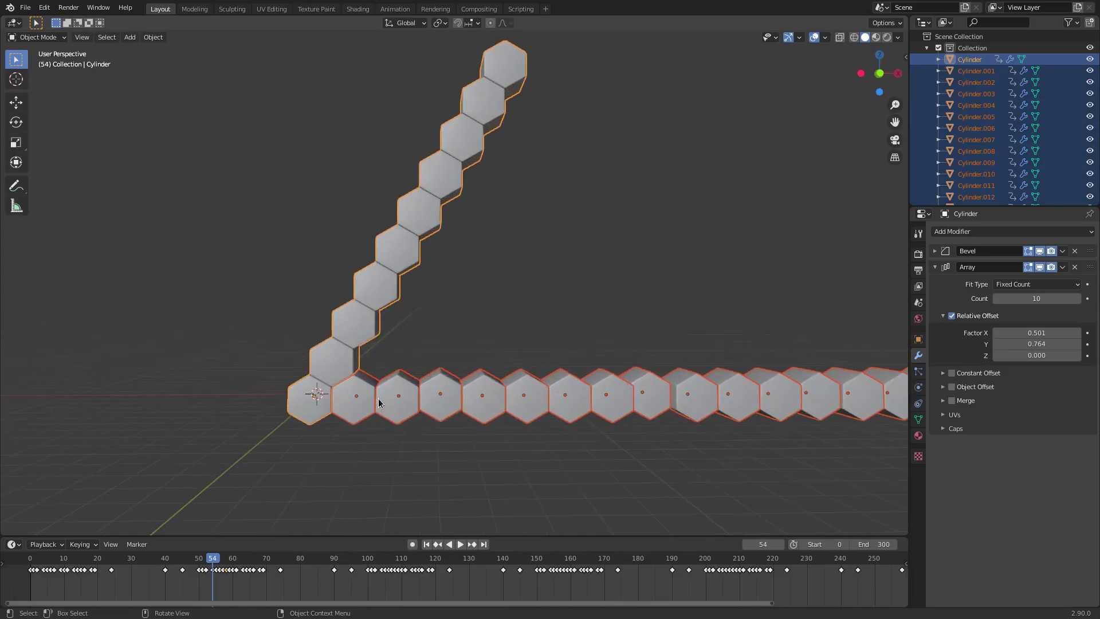
{"action": "left_click", "coordinate": [339, 359], "text": "shift"}
{"action": "left_click", "coordinate": [368, 311], "text": "shift"}
{"action": "key", "text": "ctrl+l"}
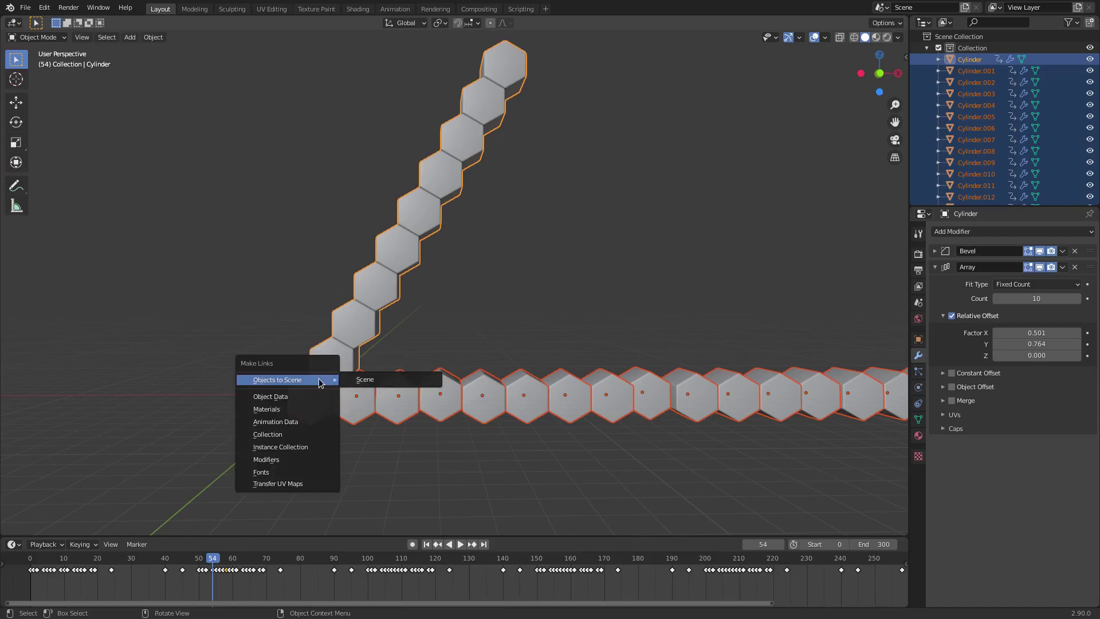
{"action": "left_click", "coordinate": [281, 460]}
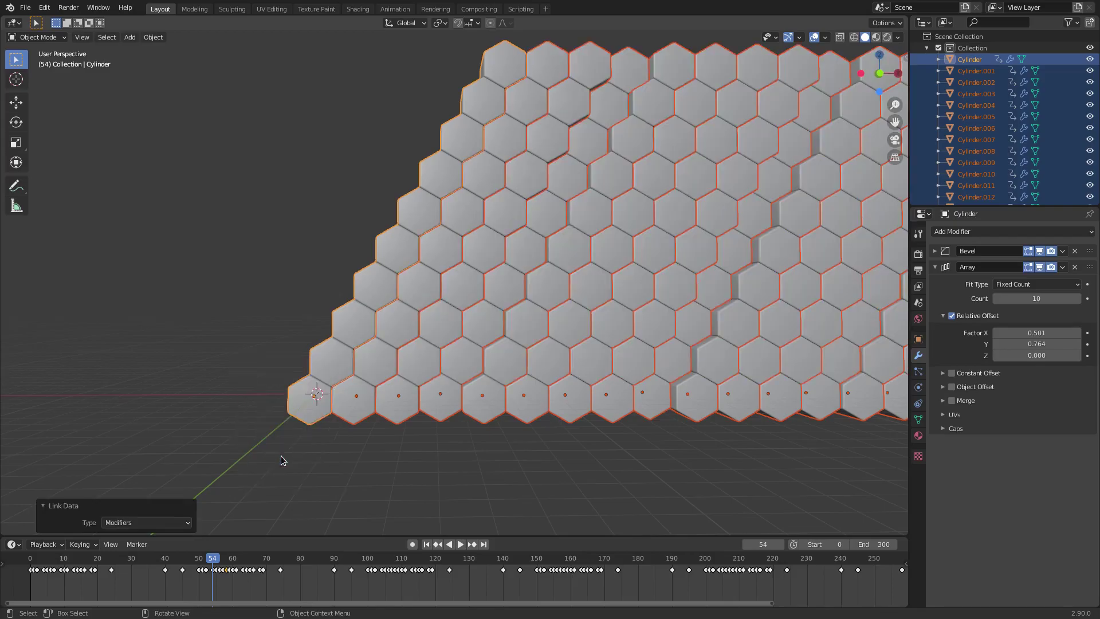
Inspect the hexagon grid by selecting several of its diagonal columns one at a time
{"action": "scroll", "coordinate": [637, 375], "scroll_direction": "down", "scroll_amount": 4}
{"action": "middle_click_drag", "start_coordinate": [637, 375], "coordinate": [510, 393], "text": "shift"}
{"action": "scroll", "coordinate": [433, 278], "scroll_direction": "up", "scroll_amount": 3}
{"action": "scroll", "coordinate": [433, 274], "scroll_direction": "up", "scroll_amount": 1}
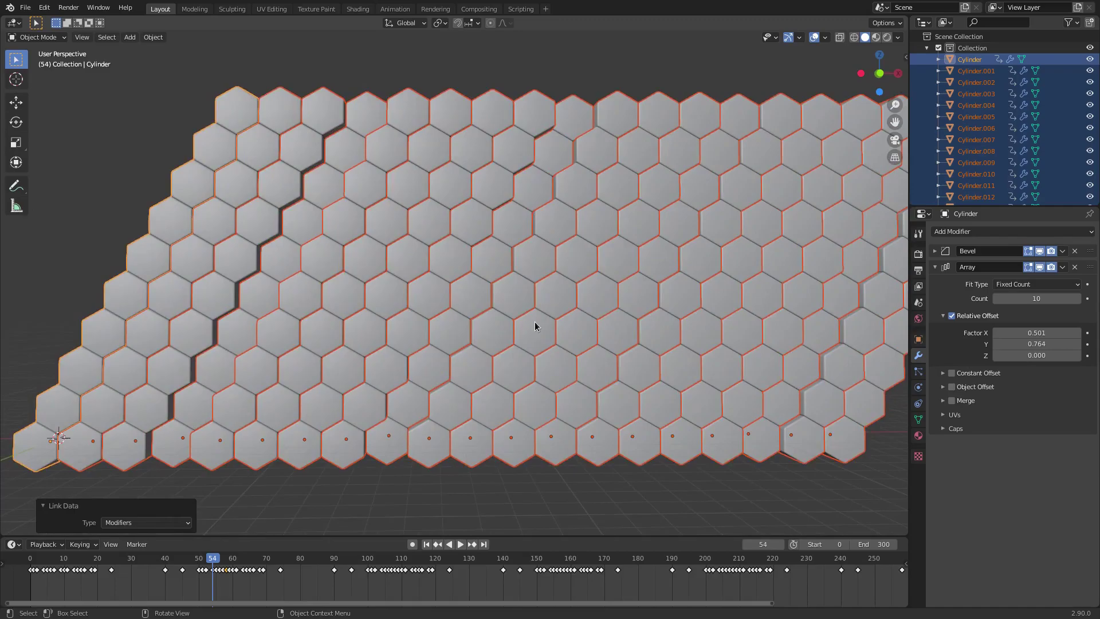
{"action": "left_click", "coordinate": [512, 283]}
{"action": "left_click", "coordinate": [745, 256]}
{"action": "left_click", "coordinate": [253, 260]}
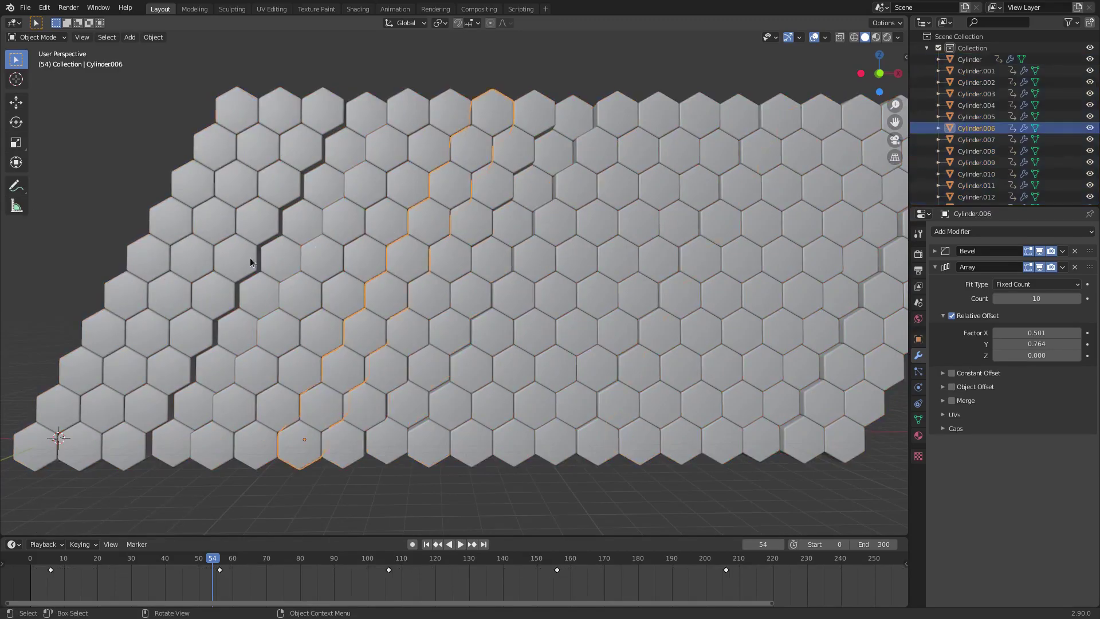
{"action": "left_click", "coordinate": [330, 312]}
Play the grid's animation from an angled view and return to frame 0 with the second column selected
{"action": "middle_click_drag", "start_coordinate": [330, 312], "coordinate": [405, 317]}
{"action": "scroll", "coordinate": [405, 317], "scroll_direction": "down", "scroll_amount": 4}
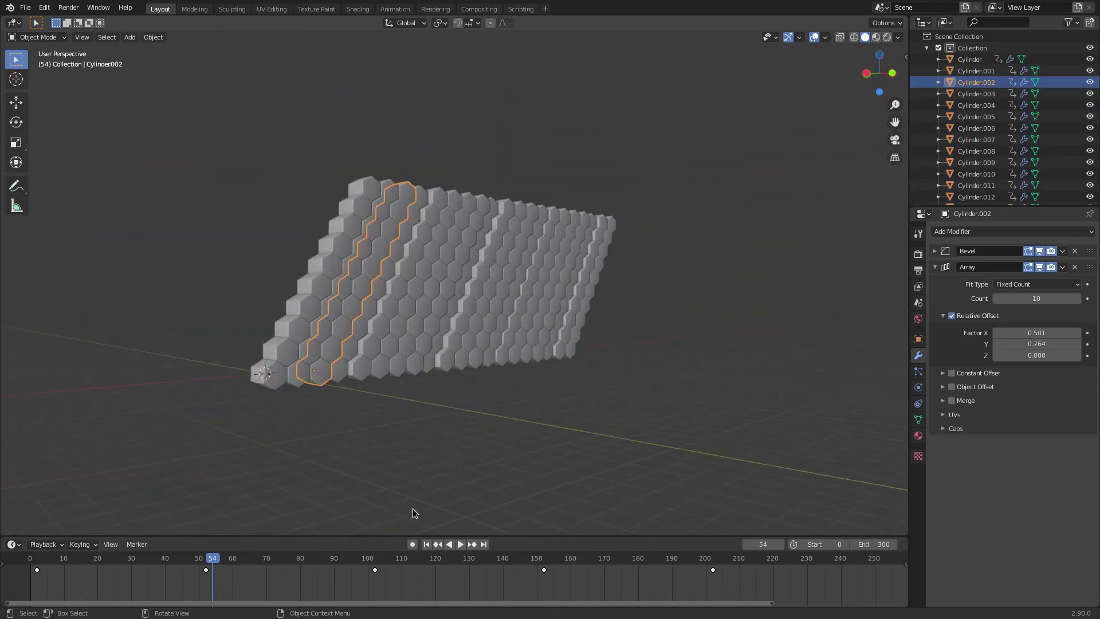
{"action": "left_click", "coordinate": [460, 544]}
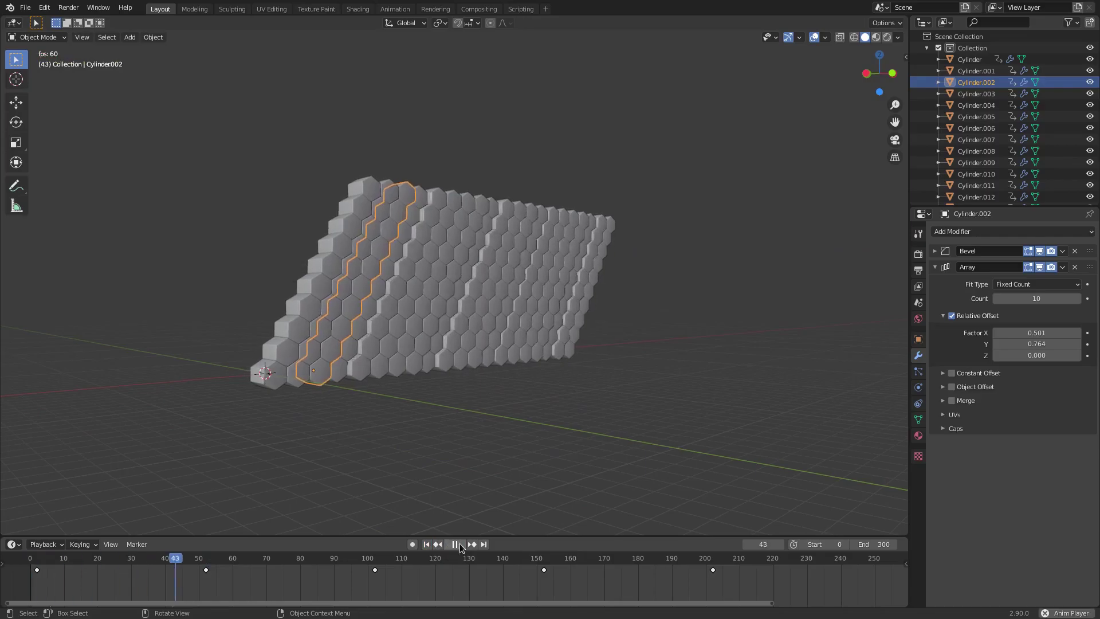
{"action": "scroll", "coordinate": [507, 449], "scroll_direction": "up", "scroll_amount": 8}
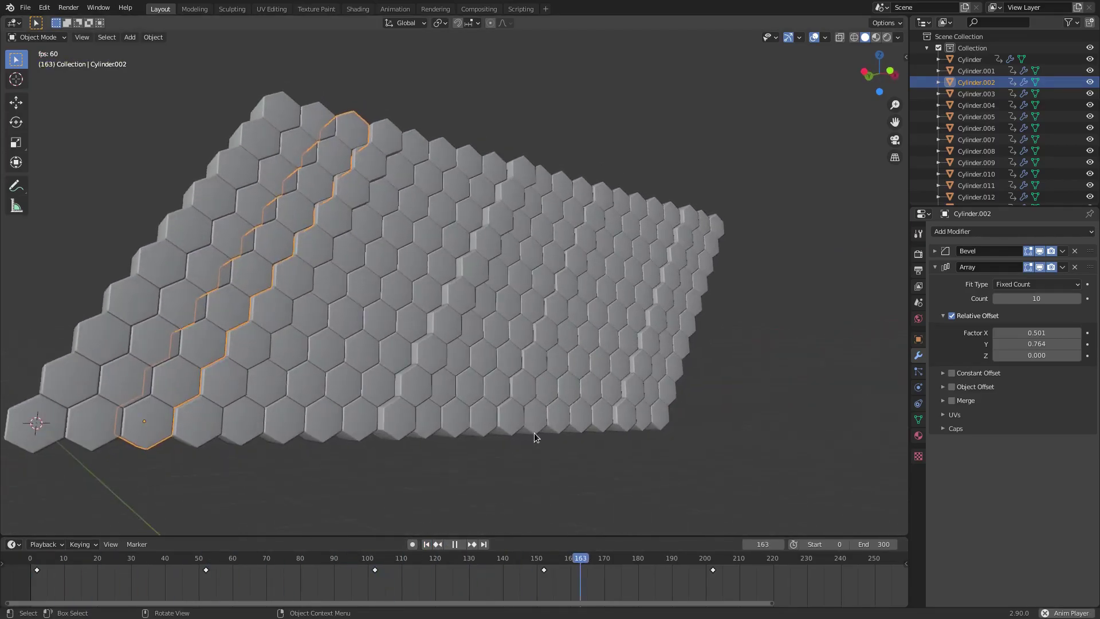
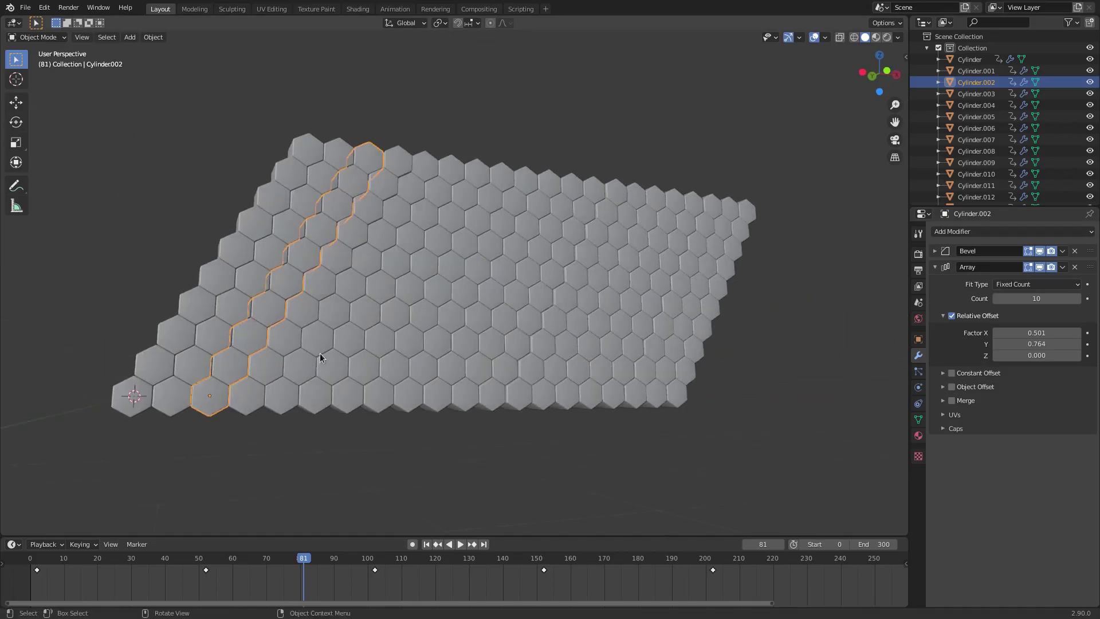
{"action": "left_click", "coordinate": [197, 383], "text": "shift"}
{"action": "left_click", "coordinate": [425, 543]}
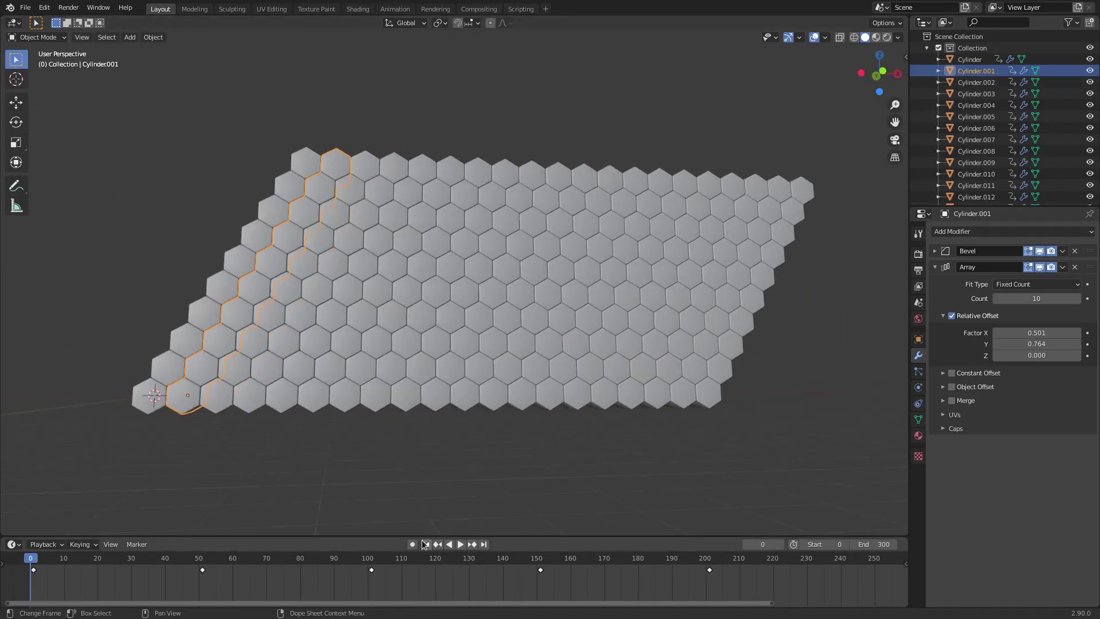
{"action": "scroll", "coordinate": [422, 411], "scroll_direction": "down", "scroll_amount": 2}
{"action": "left_click_drag", "start_coordinate": [1036, 298], "coordinate": [1077, 298]}
{"action": "left_click", "coordinate": [384, 208]}
{"action": "key", "text": "ctrl+z"}
{"action": "key", "text": "ctrl+z"}
{"action": "key", "text": "ctrl+z"}
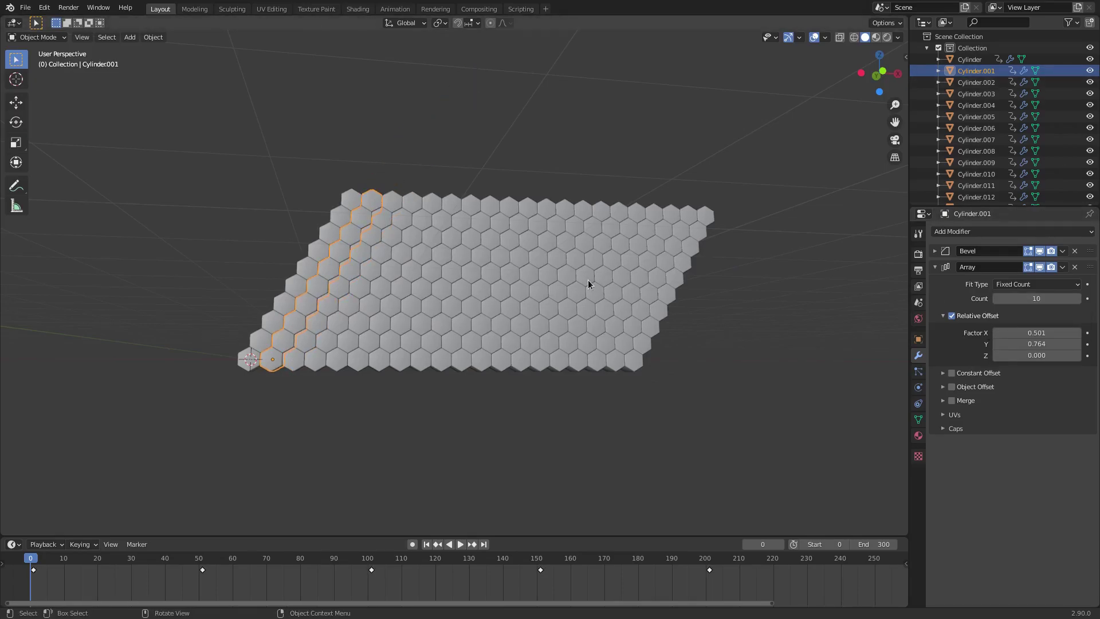
Add a camera, look through it and move it back from the hexagon grid along its local Z axis
{"action": "key", "text": "shift+a"}
{"action": "left_click", "coordinate": [388, 412]}
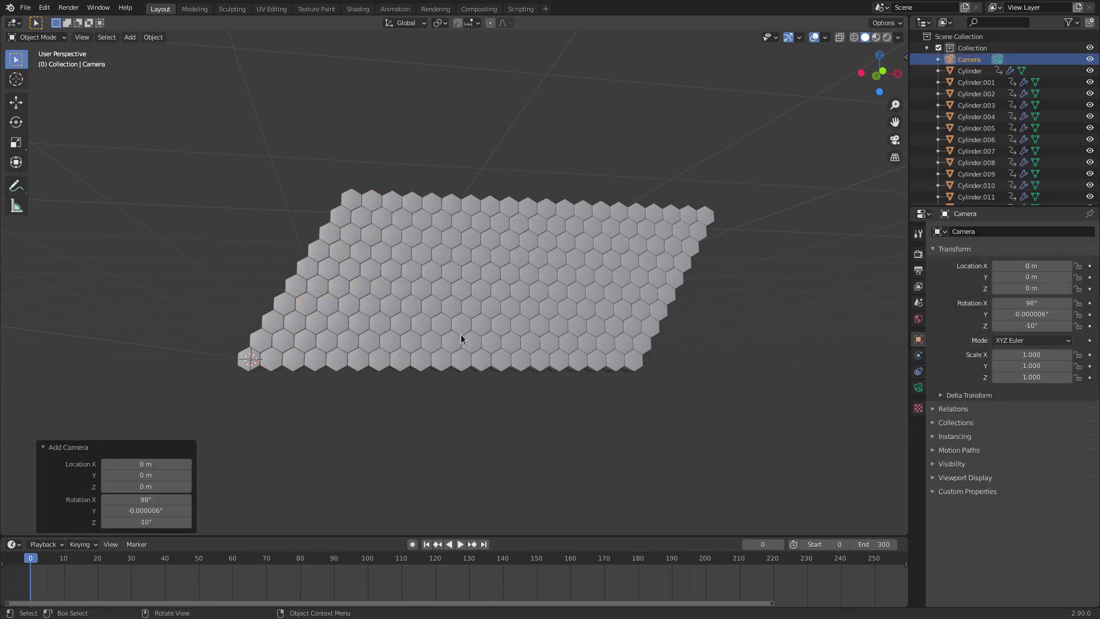
{"action": "key", "text": "KP_0"}
{"action": "scroll", "coordinate": [650, 361], "scroll_direction": "down", "scroll_amount": 3}
{"action": "key", "text": "g"}
{"action": "key", "text": "z"}
{"action": "key", "text": "z"}
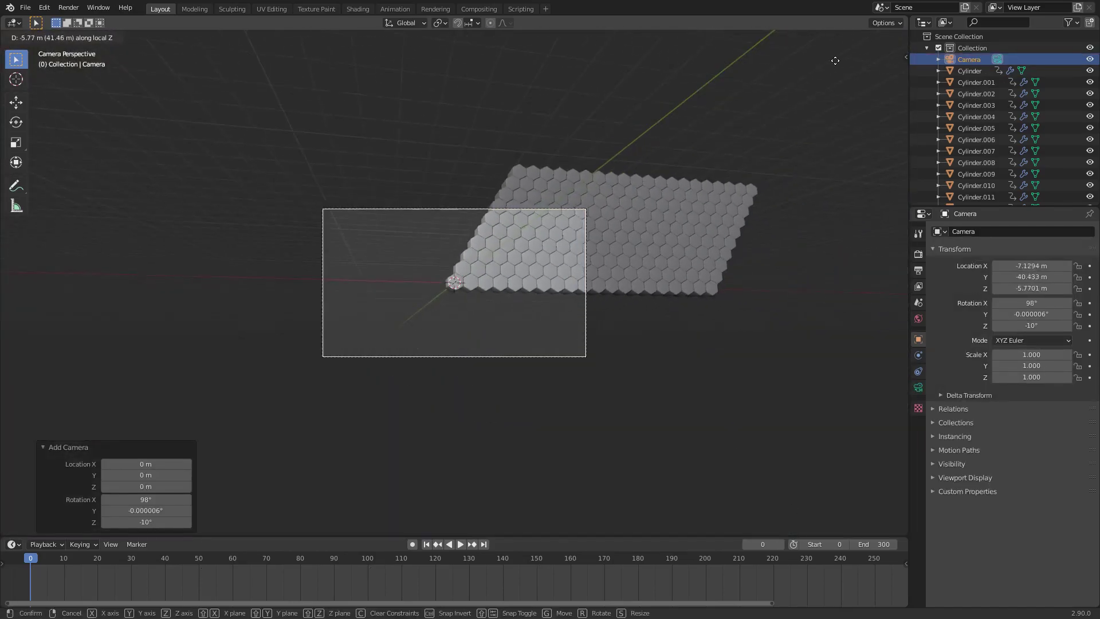
{"action": "left_click", "coordinate": [796, 519]}
Lock the camera to the view and orbit it so the frame is filled by an angled close-up of the hexagon grid
{"action": "left_click", "coordinate": [906, 57]}
{"action": "left_click", "coordinate": [902, 83]}
{"action": "left_click", "coordinate": [901, 100]}
{"action": "middle_click_drag", "start_coordinate": [745, 232], "coordinate": [511, 311]}
Preview the animation through the camera from frame 0 and unlock the camera from the view
{"action": "left_click", "coordinate": [425, 545]}
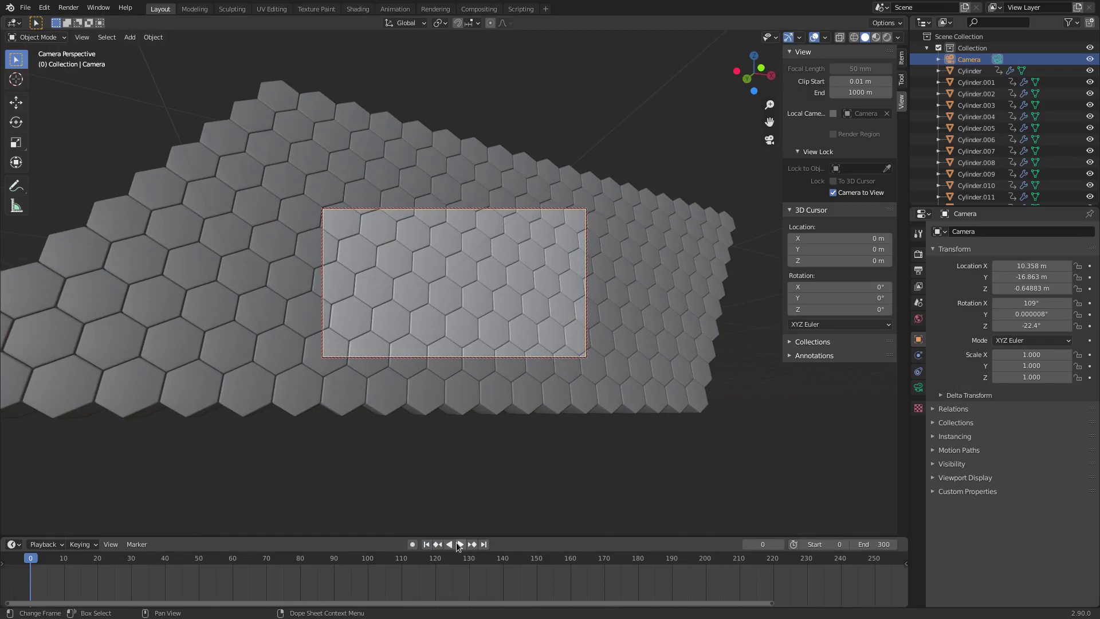
{"action": "left_click", "coordinate": [459, 545]}
{"action": "left_click", "coordinate": [833, 192]}
Apply the Array and Bevel modifiers on the columns Cylinder.001 through Cylinder.005
{"action": "scroll", "coordinate": [520, 366], "scroll_direction": "up", "scroll_amount": 2}
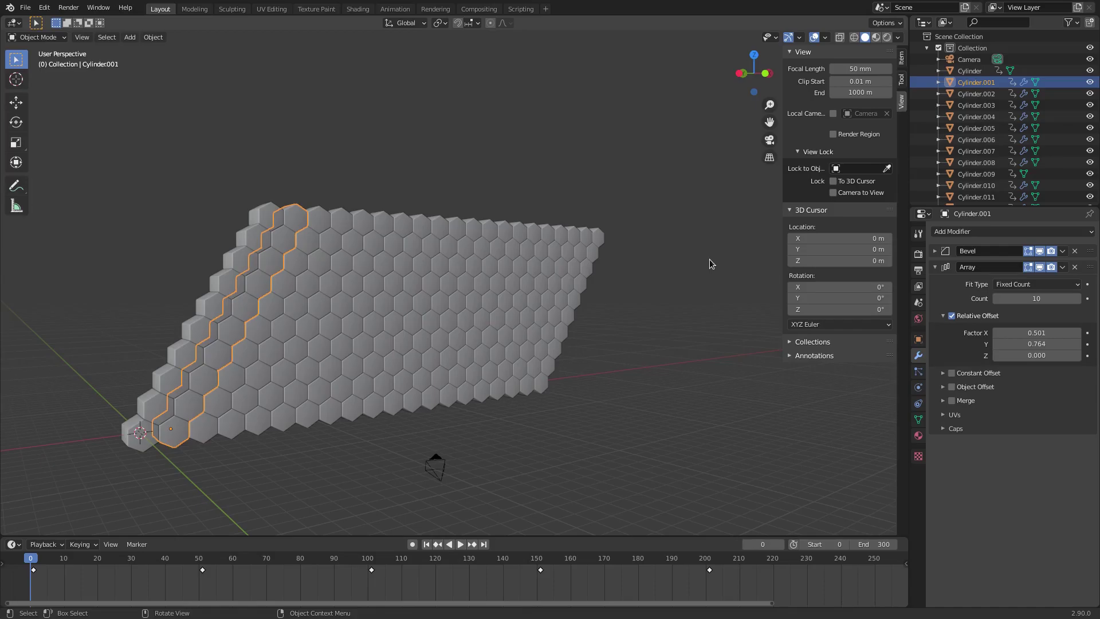
{"action": "right_click", "coordinate": [709, 262]}
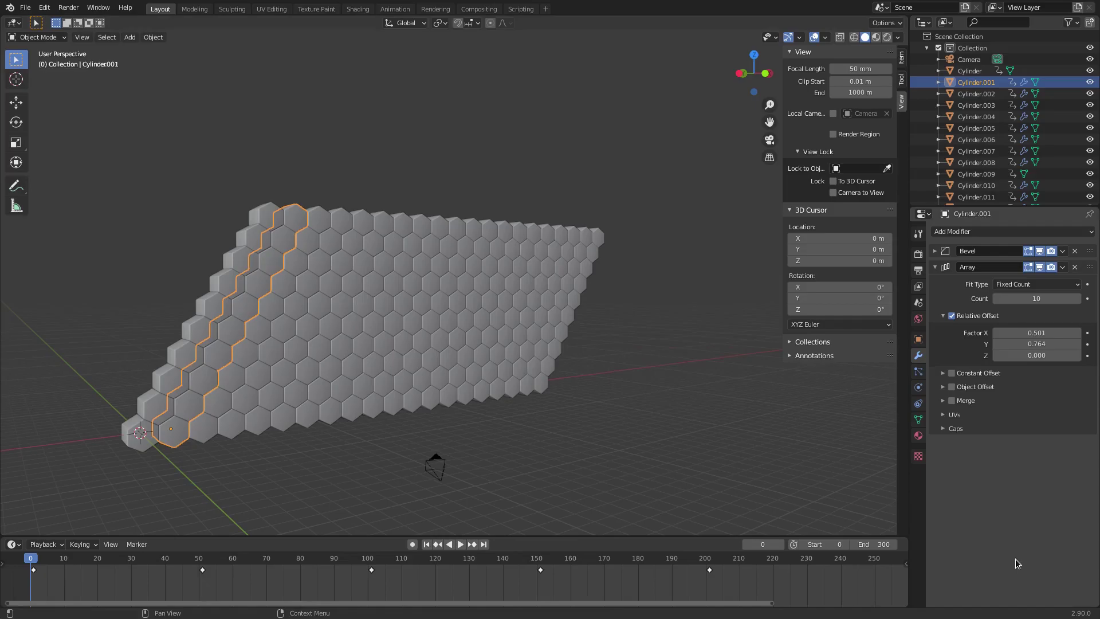
{"action": "key", "text": "ctrl+a"}
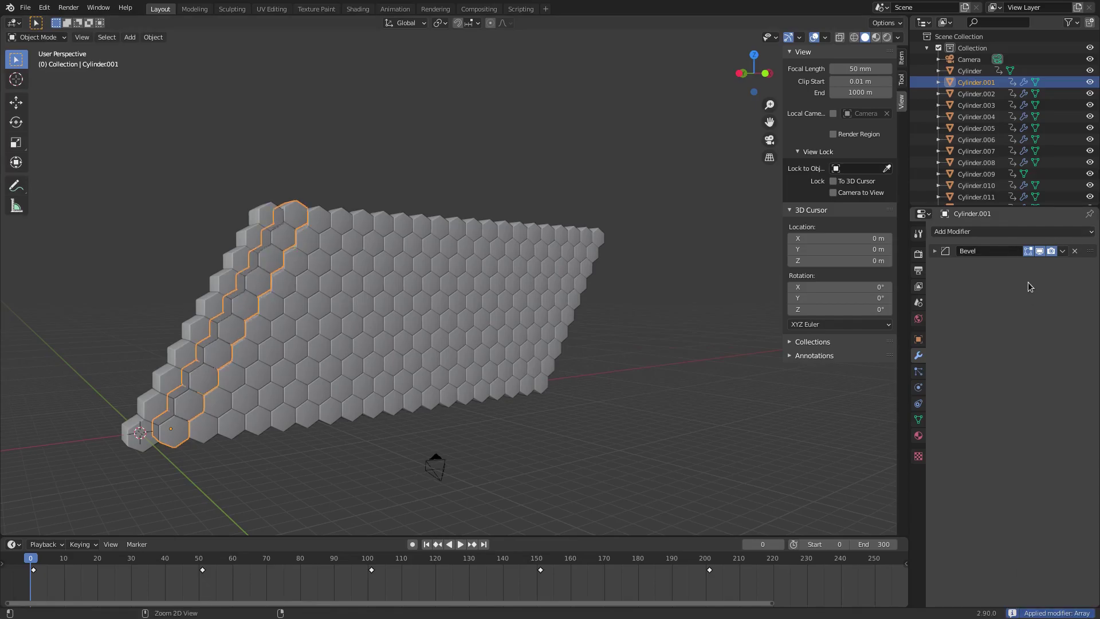
{"action": "left_click", "coordinate": [302, 232]}
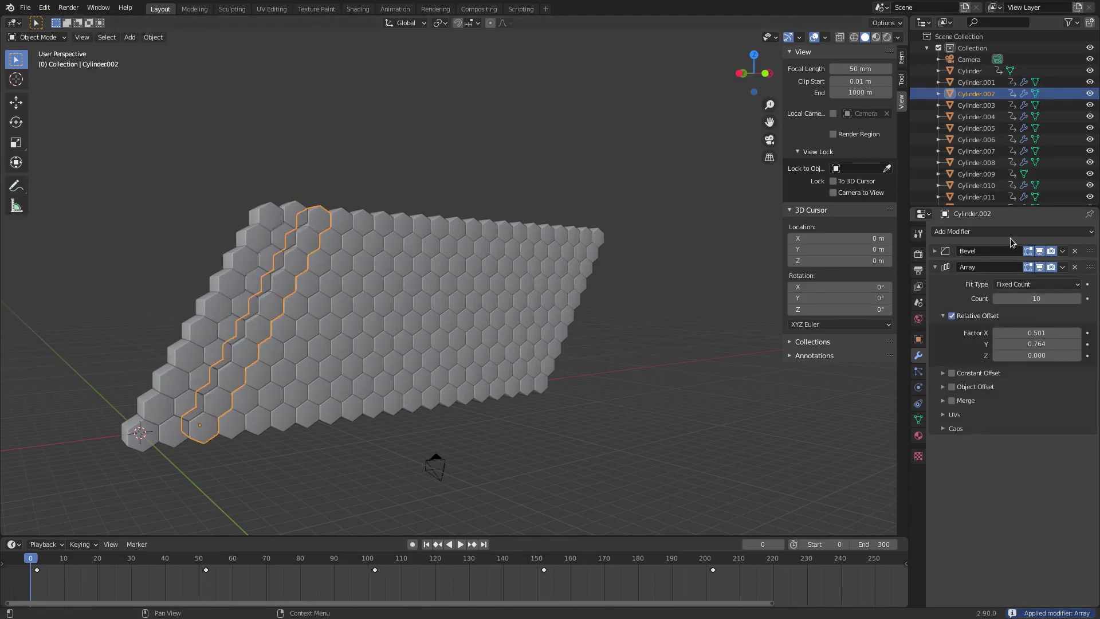
{"action": "key", "text": "ctrl+a"}
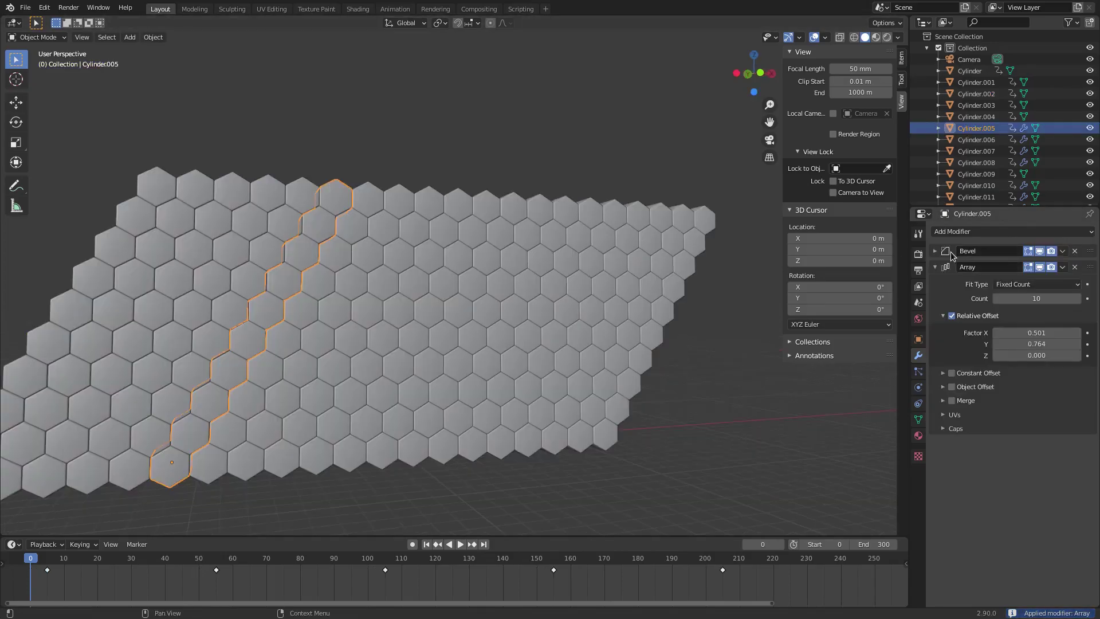
{"action": "key", "text": "ctrl+a"}
Apply the Bevel modifier and the Array modifier on the column Cylinder.006
{"action": "left_click", "coordinate": [343, 259]}
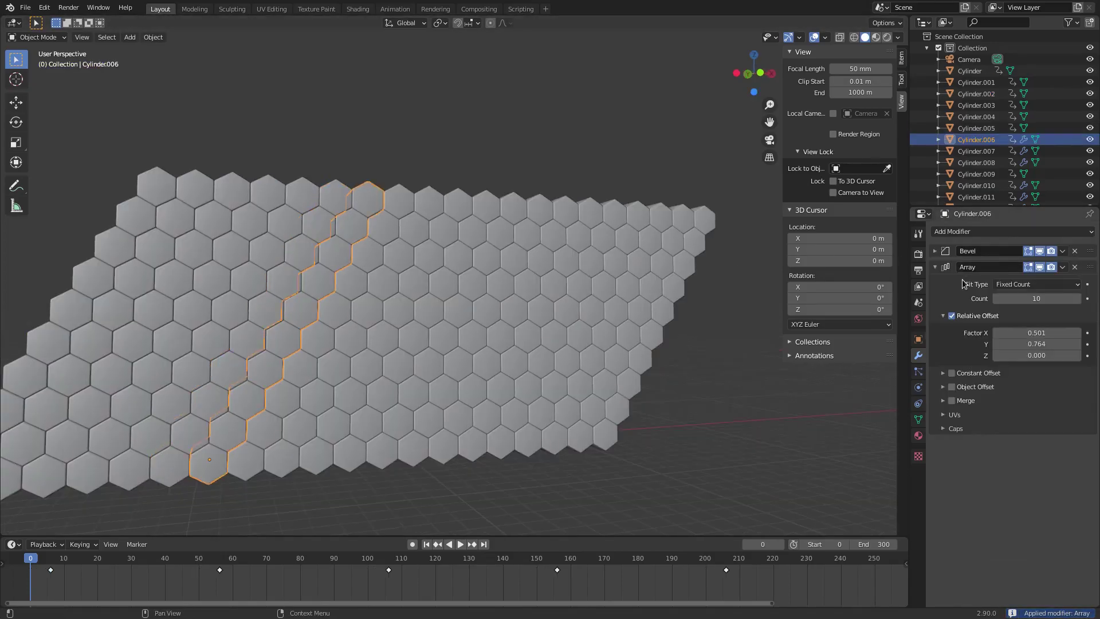
{"action": "key", "text": "ctrl+a"}
{"action": "key", "text": "ctrl+z"}
{"action": "left_click", "coordinate": [955, 256]}
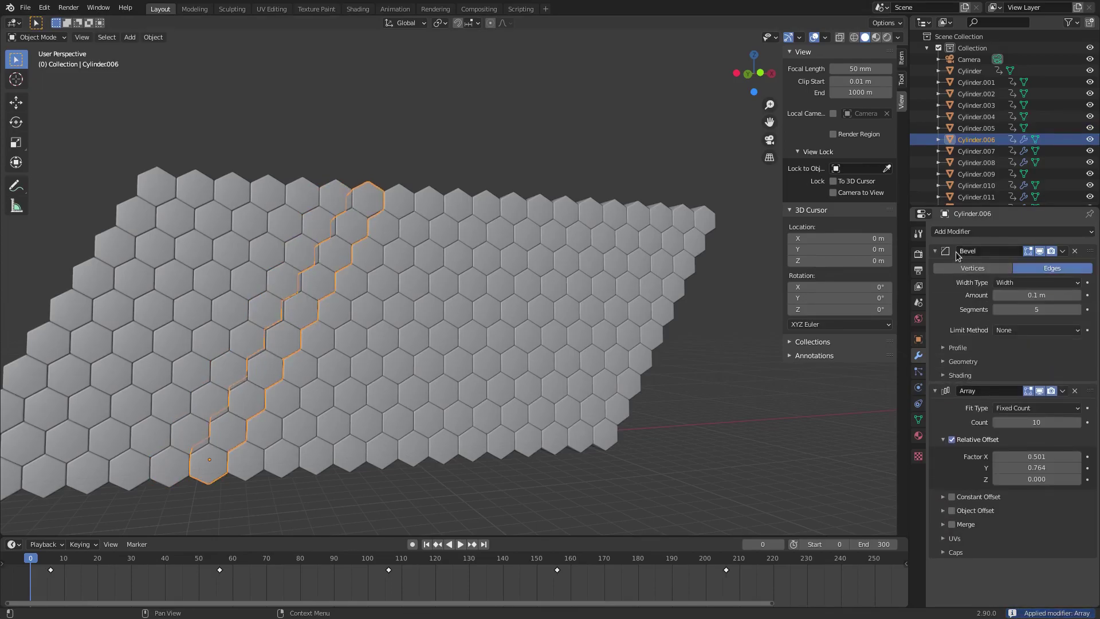
{"action": "left_click", "coordinate": [955, 257]}
{"action": "left_click", "coordinate": [955, 254]}
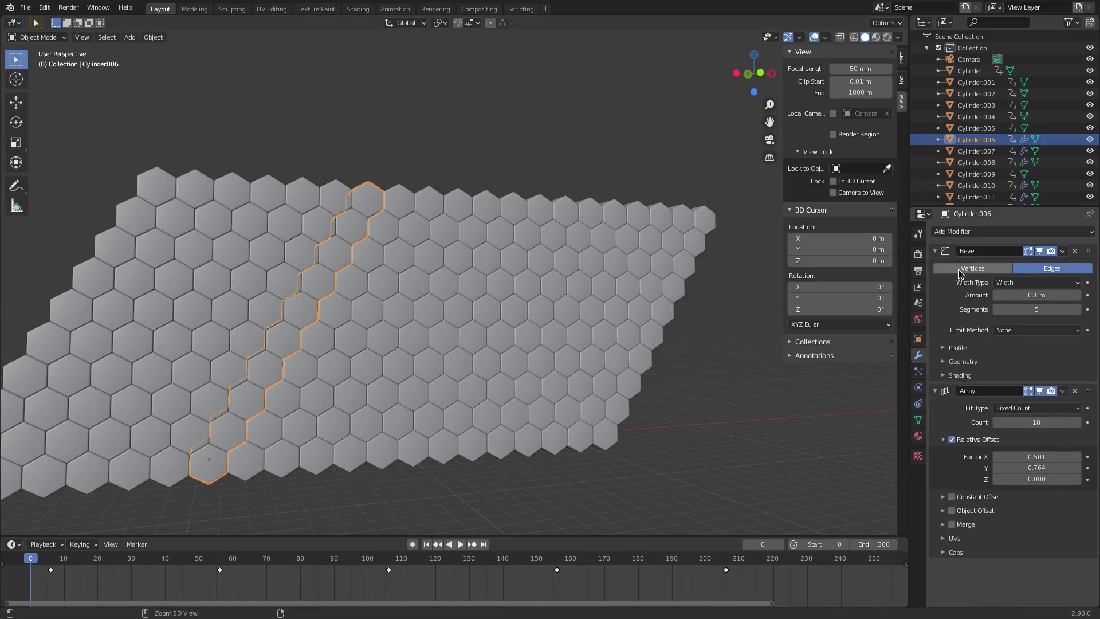
{"action": "key", "text": "ctrl+a"}
{"action": "key", "text": "ctrl+a"}
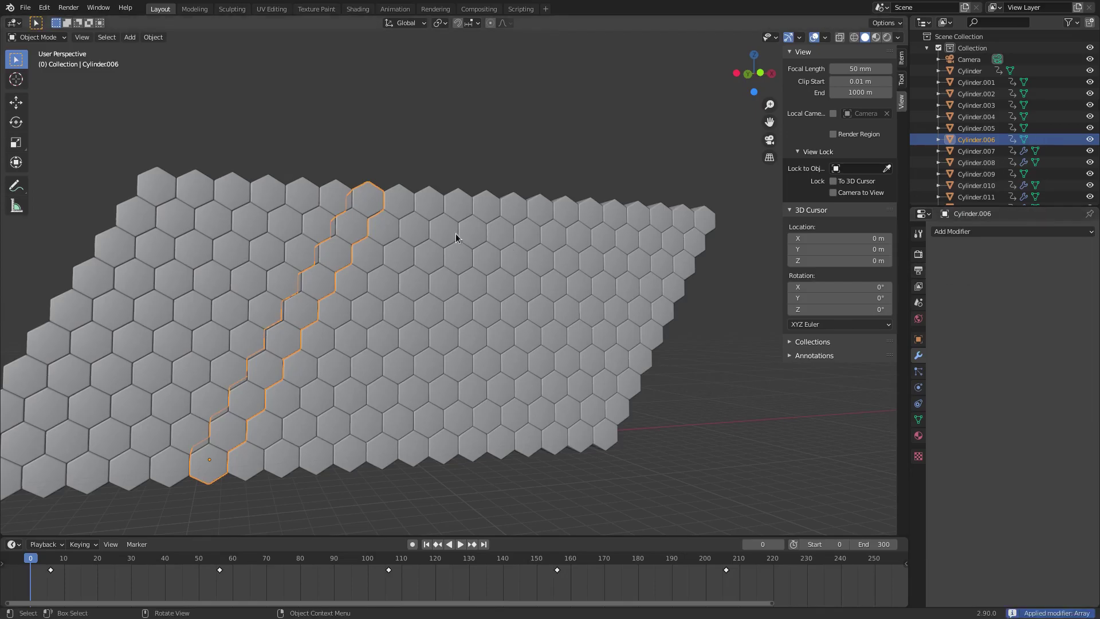
Apply the Bevel and Array modifiers on the columns Cylinder.007 and Cylinder.008
{"action": "left_click", "coordinate": [360, 264]}
{"action": "key", "text": "ctrl+a"}
{"action": "key", "text": "ctrl+a"}
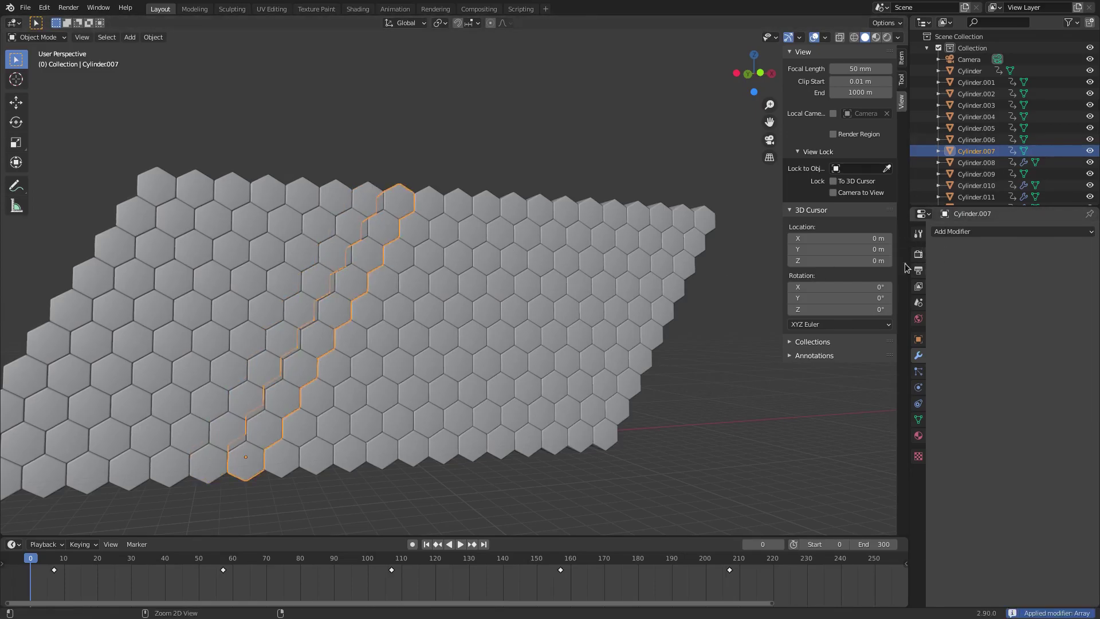
{"action": "left_click", "coordinate": [413, 251]}
{"action": "key", "text": "ctrl+a"}
{"action": "scroll", "coordinate": [400, 239], "scroll_direction": "up", "scroll_amount": 3}
{"action": "key", "text": "ctrl+z"}
{"action": "key", "text": "ctrl+z"}
{"action": "left_click", "coordinate": [337, 215]}
{"action": "key", "text": "ctrl+a"}
{"action": "key", "text": "ctrl+a"}
Apply the Bevel and Array modifiers on the columns Cylinder.010 and Cylinder.011
{"action": "left_click", "coordinate": [382, 229]}
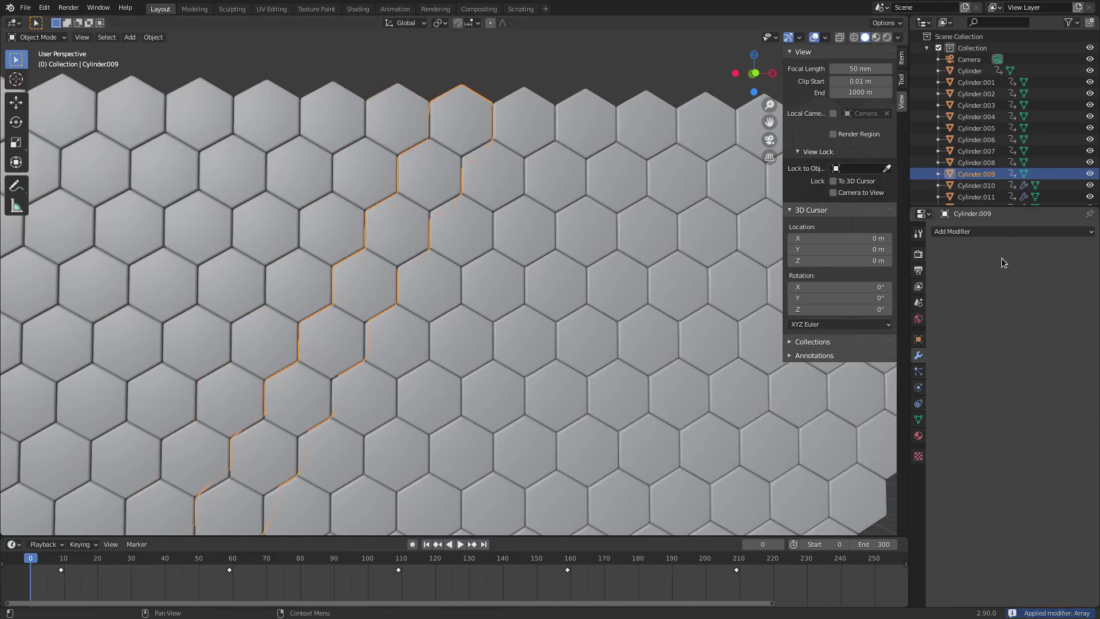
{"action": "left_click", "coordinate": [454, 235]}
{"action": "key", "text": "ctrl+a"}
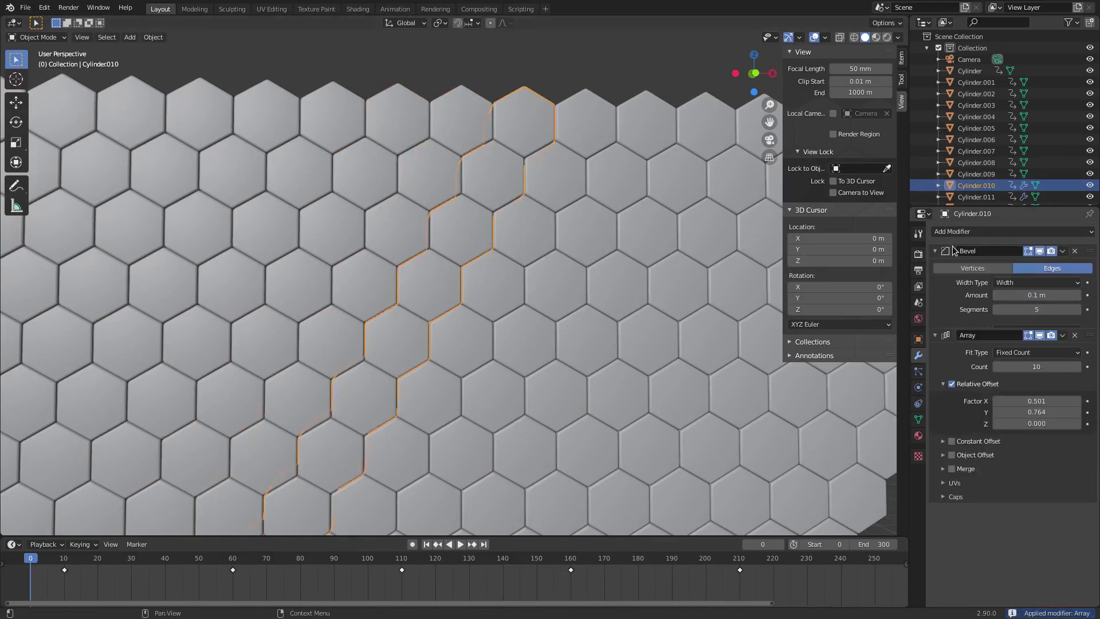
{"action": "key", "text": "ctrl+a"}
{"action": "middle_click_drag", "start_coordinate": [727, 315], "coordinate": [489, 331]}
{"action": "left_click", "coordinate": [489, 332]}
{"action": "key", "text": "ctrl+a"}
{"action": "key", "text": "ctrl+a"}
Apply the Bevel and Array modifiers on the columns Cylinder.012, Cylinder.013 and Cylinder.014
{"action": "left_click", "coordinate": [587, 251]}
{"action": "key", "text": "ctrl+a"}
{"action": "key", "text": "ctrl+a"}
{"action": "left_click", "coordinate": [585, 233]}
{"action": "key", "text": "ctrl+a"}
{"action": "key", "text": "ctrl+a"}
{"action": "left_click", "coordinate": [609, 226]}
{"action": "key", "text": "ctrl+a"}
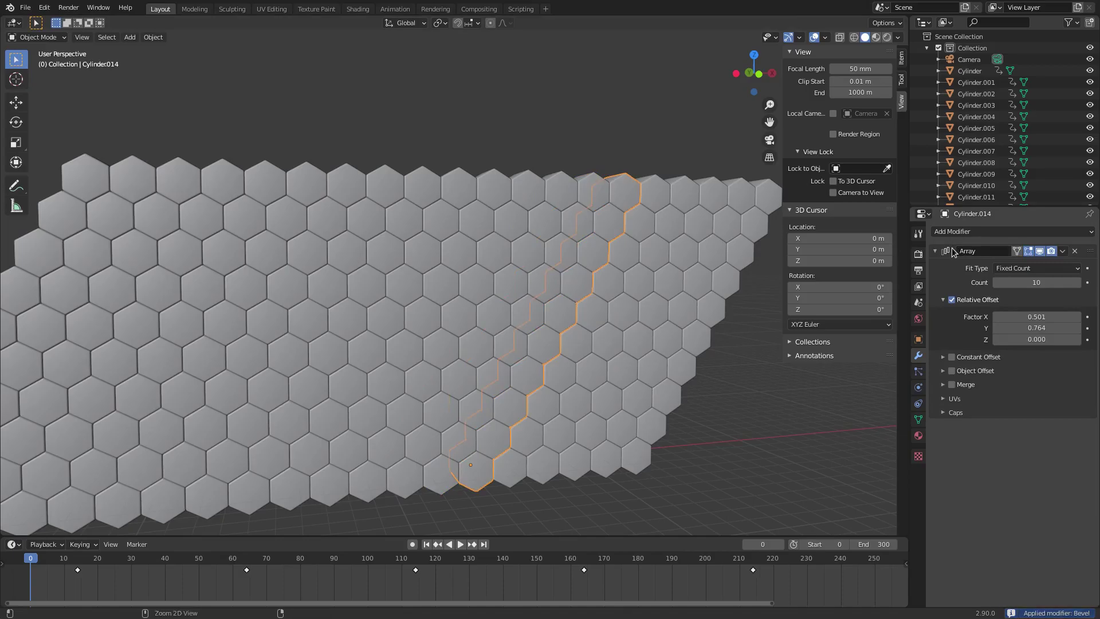
{"action": "key", "text": "ctrl+a"}
Apply the Bevel and Array modifiers on the column Cylinder.015
{"action": "left_click", "coordinate": [645, 211]}
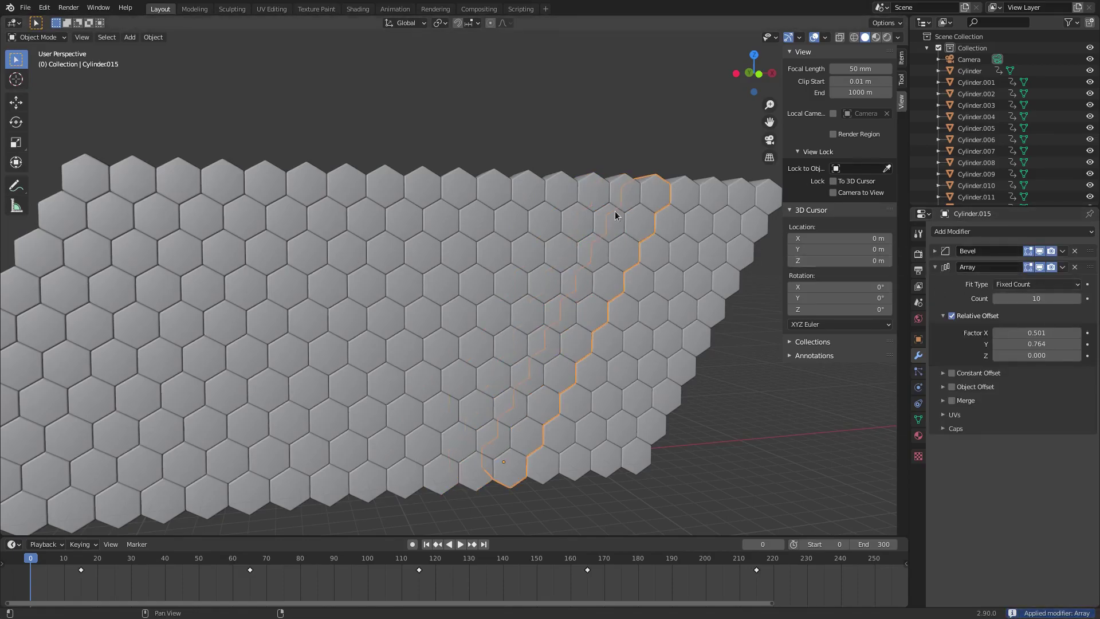
{"action": "key", "text": "ctrl+a"}
{"action": "key", "text": "ctrl+z"}
{"action": "key", "text": "ctrl+z"}
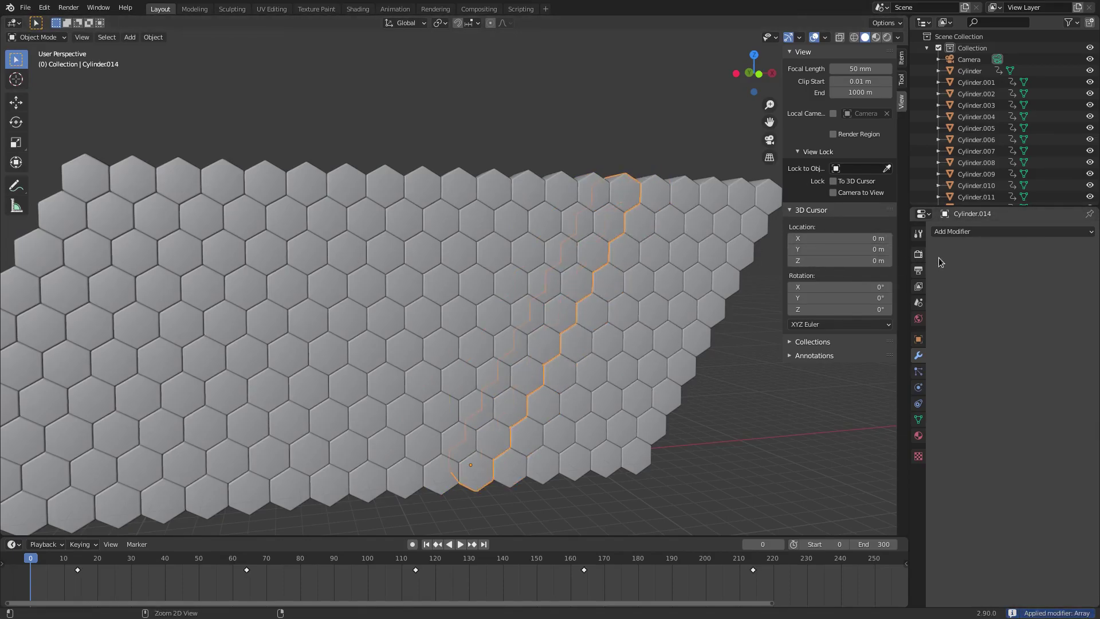
{"action": "left_click", "coordinate": [630, 254]}
{"action": "left_click", "coordinate": [953, 254]}
{"action": "key", "text": "ctrl+a"}
{"action": "key", "text": "ctrl+a"}
Apply the Bevel and Array modifiers on the columns Cylinder.016 and Cylinder.017
{"action": "left_click", "coordinate": [657, 241]}
{"action": "left_click", "coordinate": [958, 253]}
{"action": "key", "text": "ctrl+a"}
{"action": "key", "text": "ctrl+a"}
{"action": "left_click", "coordinate": [692, 216]}
{"action": "left_click", "coordinate": [946, 255]}
{"action": "key", "text": "ctrl+a"}
{"action": "key", "text": "ctrl+a"}
Apply the Bevel modifier on the column Cylinder.018 and both the Bevel and Array modifiers on Cylinder.019
{"action": "left_click", "coordinate": [741, 234]}
{"action": "left_click", "coordinate": [942, 252]}
{"action": "key", "text": "ctrl+a"}
{"action": "left_click", "coordinate": [752, 235]}
{"action": "key", "text": "ctrl+a"}
{"action": "key", "text": "ctrl+a"}
Try to join all the hexagon columns into one object
{"action": "scroll", "coordinate": [563, 379], "scroll_direction": "down", "scroll_amount": 4}
{"action": "middle_click_drag", "start_coordinate": [564, 383], "coordinate": [476, 388]}
{"action": "left_click_drag", "start_coordinate": [314, 208], "coordinate": [633, 382]}
{"action": "left_click", "coordinate": [154, 36]}
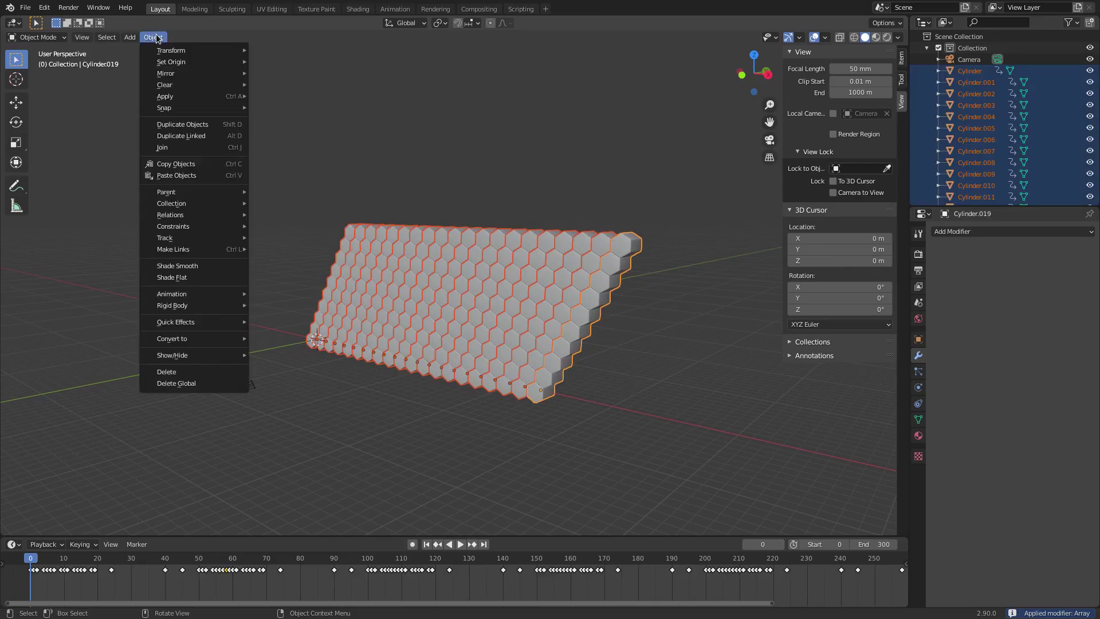
{"action": "left_click", "coordinate": [170, 148]}
{"action": "middle_click_drag", "start_coordinate": [419, 332], "coordinate": [500, 345]}
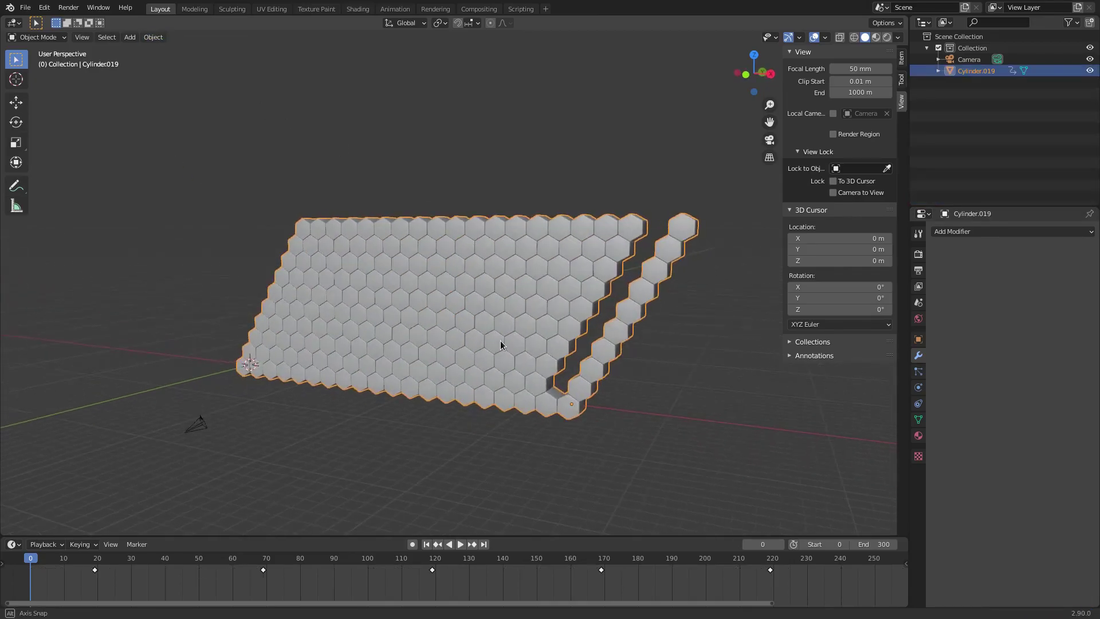
{"action": "key", "text": "ctrl+z"}
Apply the remaining Array modifier on the column Cylinder.018 and join all the hexagon columns into one object
{"action": "left_click", "coordinate": [566, 376]}
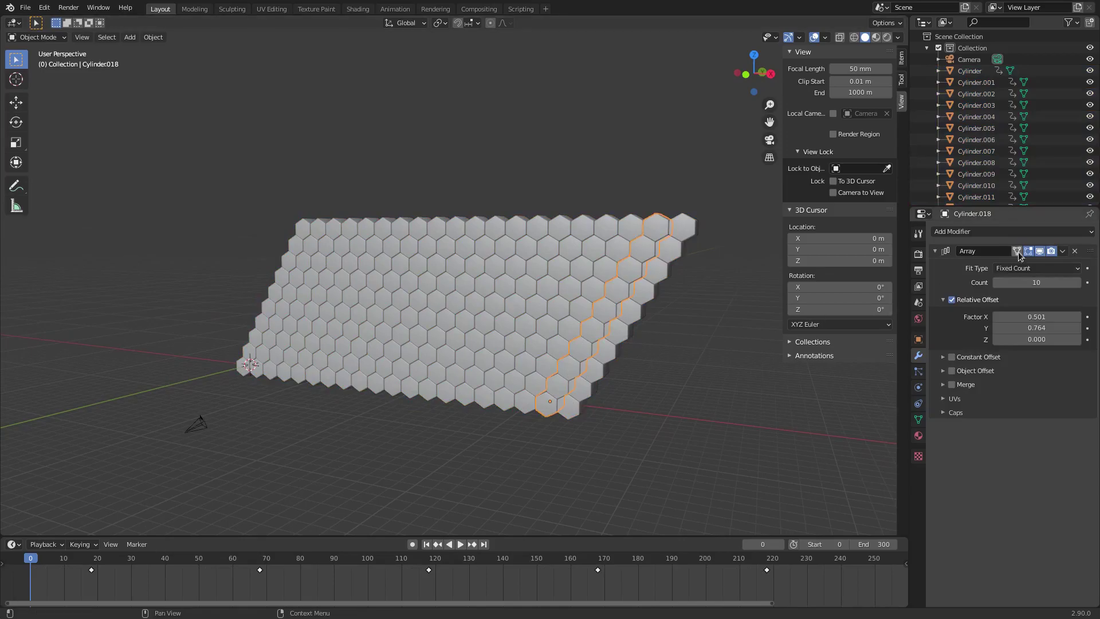
{"action": "key", "text": "ctrl+a"}
{"action": "left_click_drag", "start_coordinate": [161, 129], "coordinate": [713, 313]}
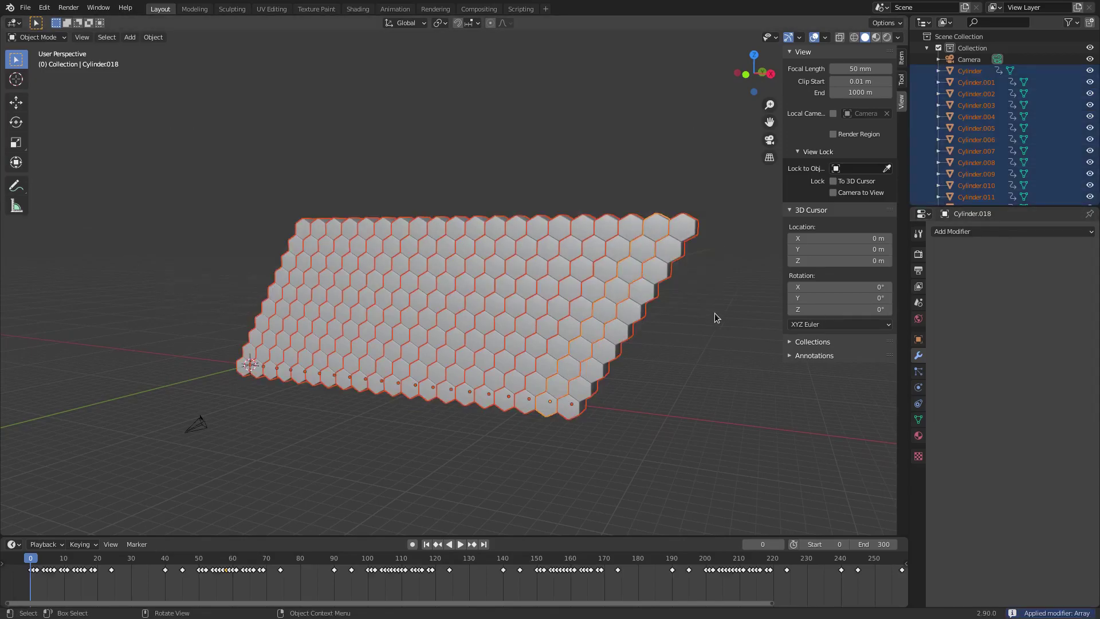
{"action": "left_click", "coordinate": [152, 37]}
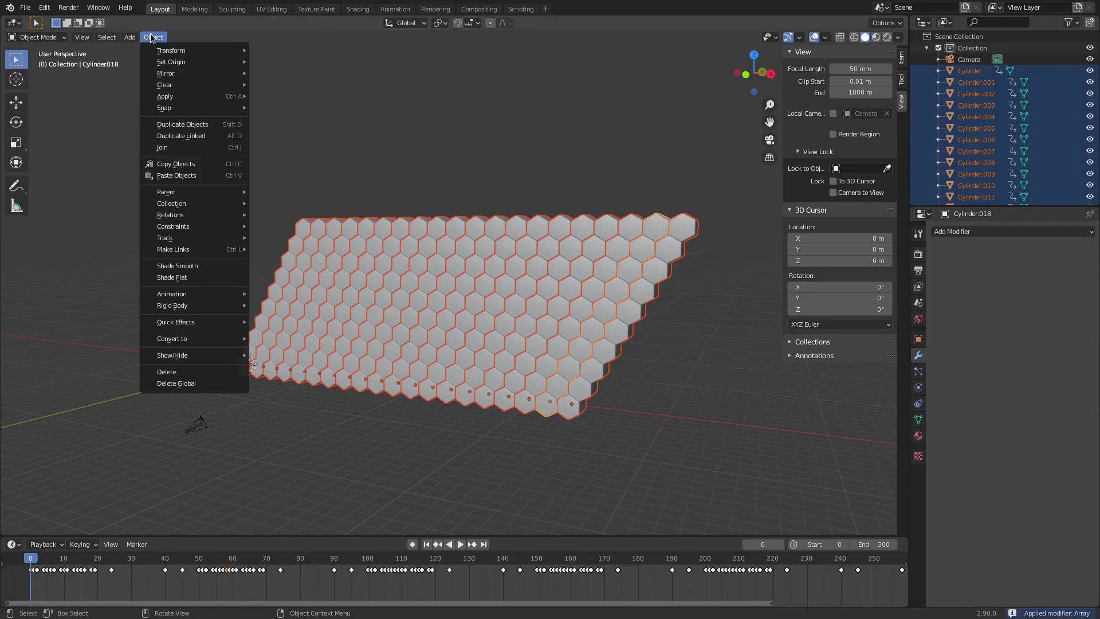
{"action": "left_click", "coordinate": [172, 147]}
{"action": "middle_click_drag", "start_coordinate": [221, 227], "coordinate": [365, 270]}
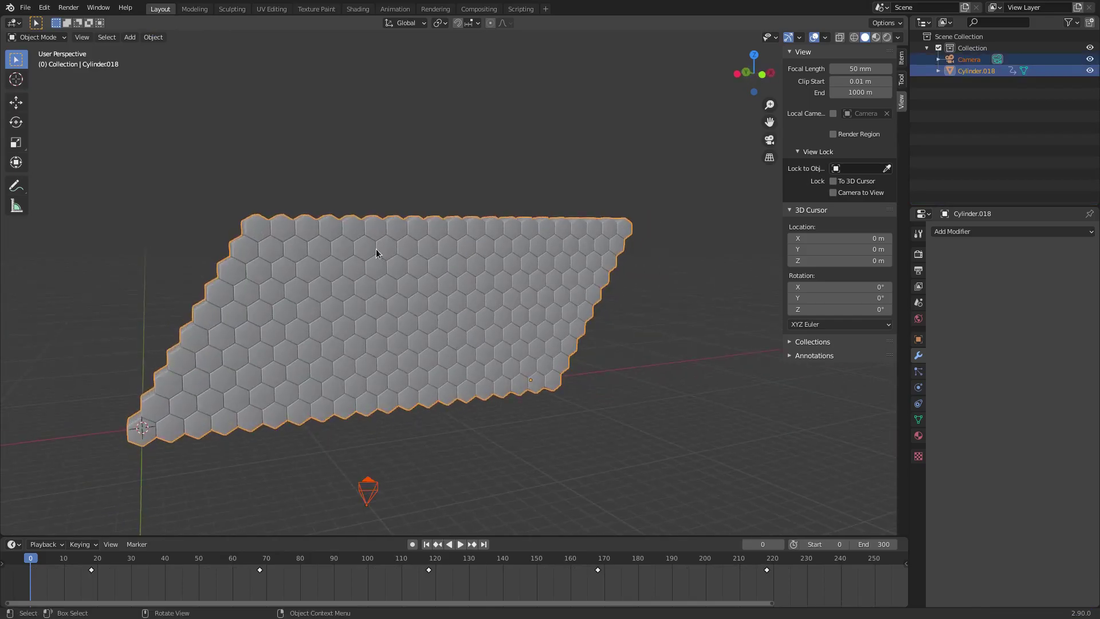
Try moving a vertex of the joined hexagon grid in Edit Mode
{"action": "key", "text": "Tab"}
{"action": "middle_click_drag", "start_coordinate": [421, 331], "coordinate": [450, 343]}
{"action": "scroll", "coordinate": [238, 248], "scroll_direction": "up", "scroll_amount": 2}
{"action": "middle_click_drag", "start_coordinate": [238, 248], "coordinate": [295, 322]}
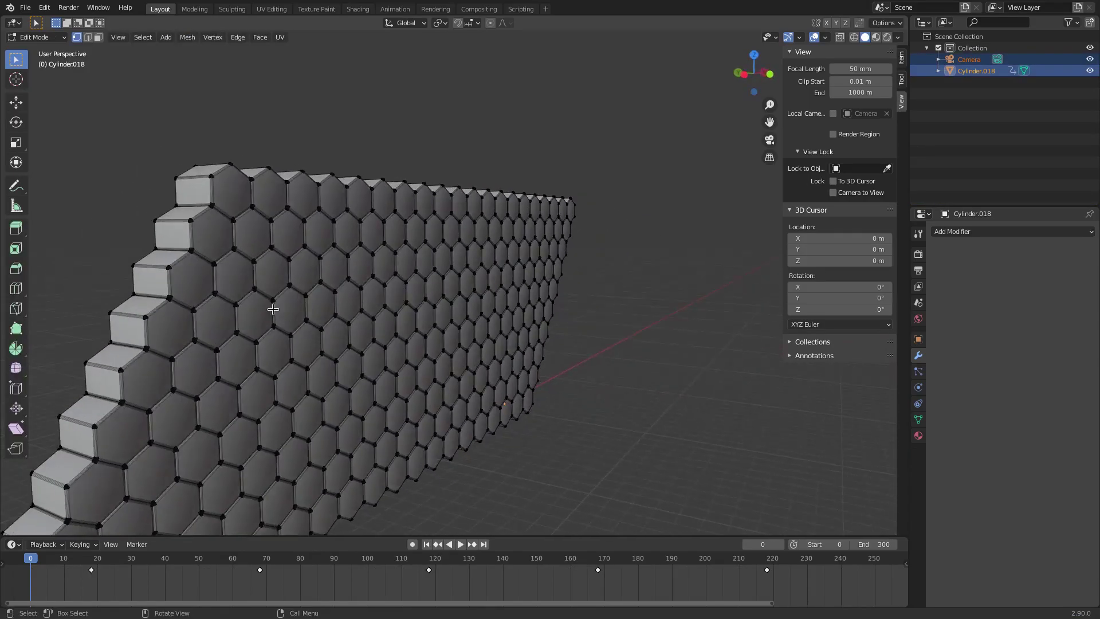
{"action": "key", "text": "g"}
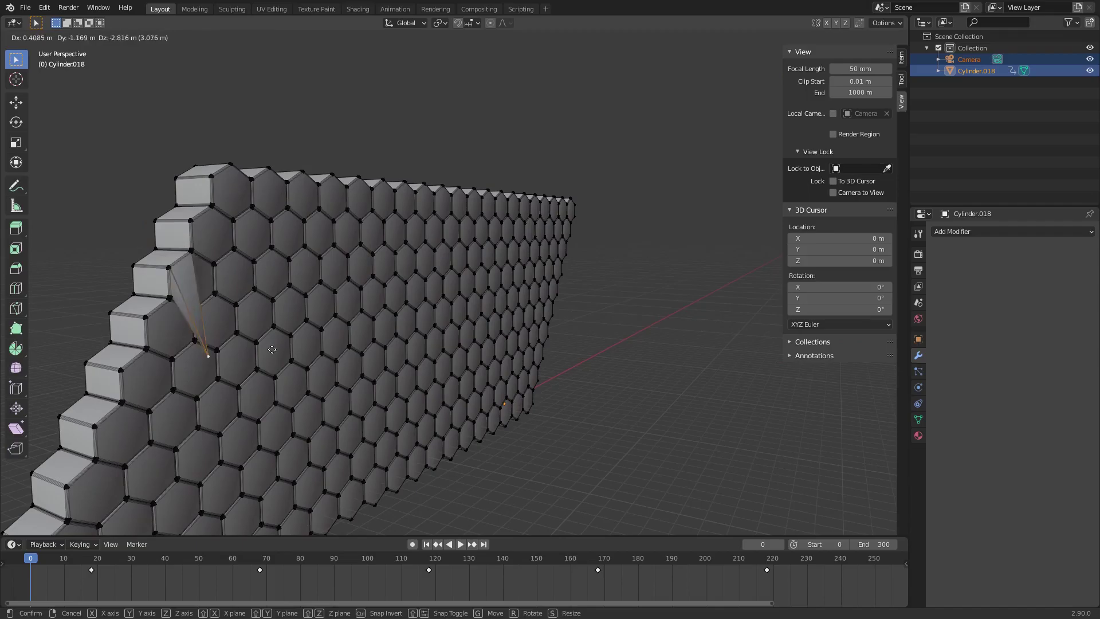
{"action": "right_click", "coordinate": [246, 318]}
{"action": "key", "text": "Tab"}
{"action": "scroll", "coordinate": [327, 381], "scroll_direction": "down", "scroll_amount": 3}
{"action": "middle_click_drag", "start_coordinate": [338, 383], "coordinate": [462, 410]}
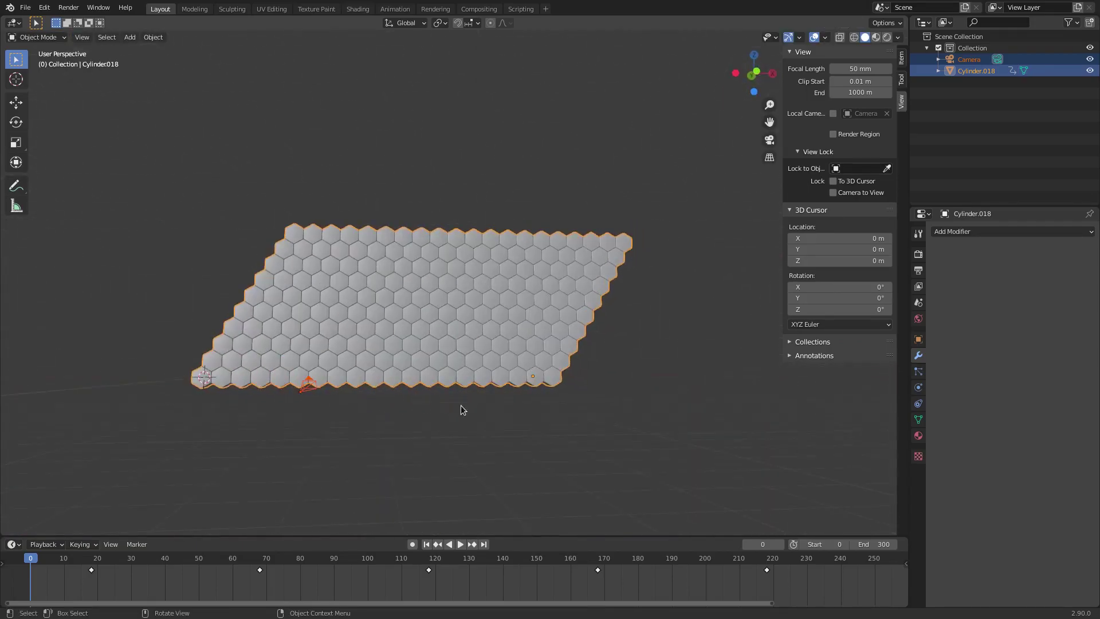
Select only the joined hexagon grid and try linking its modifiers
{"action": "left_click", "coordinate": [448, 348]}
{"action": "middle_click_drag", "start_coordinate": [448, 347], "coordinate": [475, 358]}
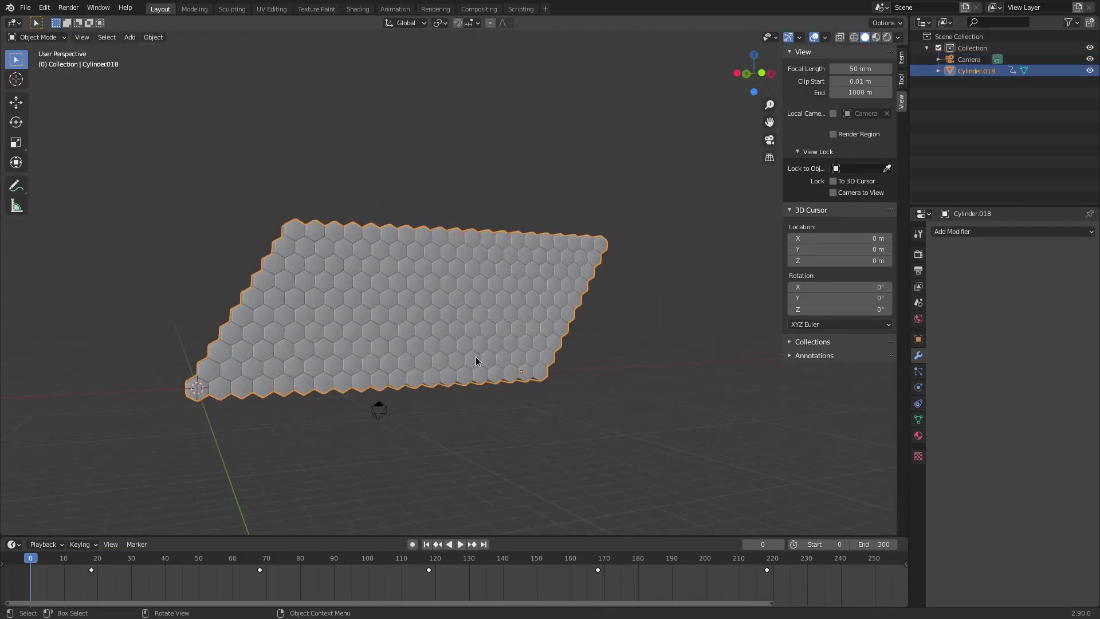
{"action": "key", "text": "ctrl+l"}
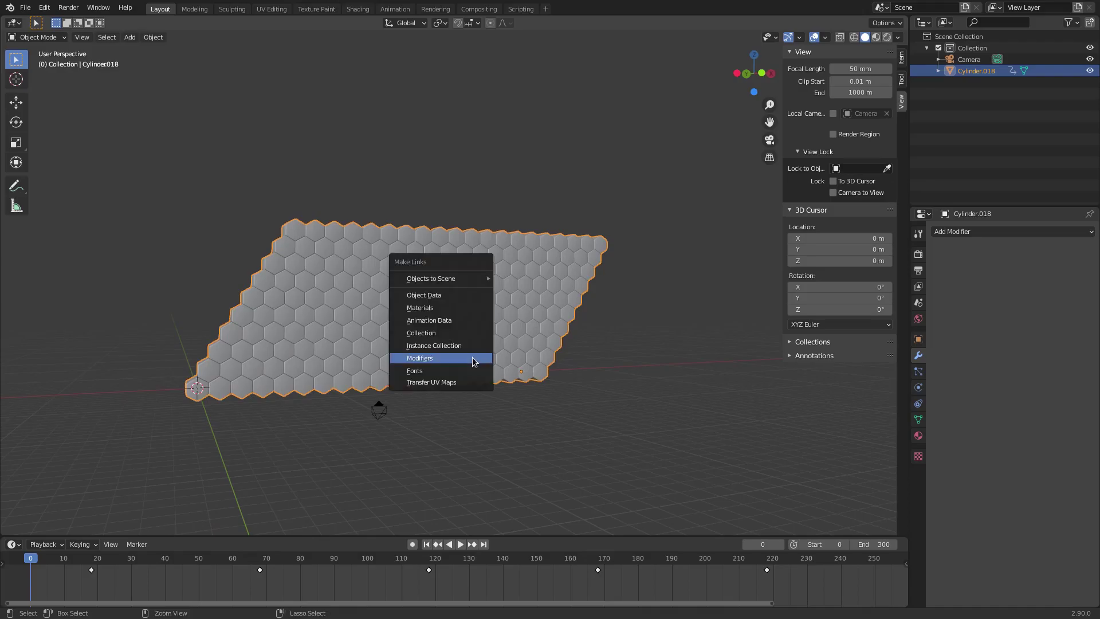
{"action": "left_click", "coordinate": [472, 358]}
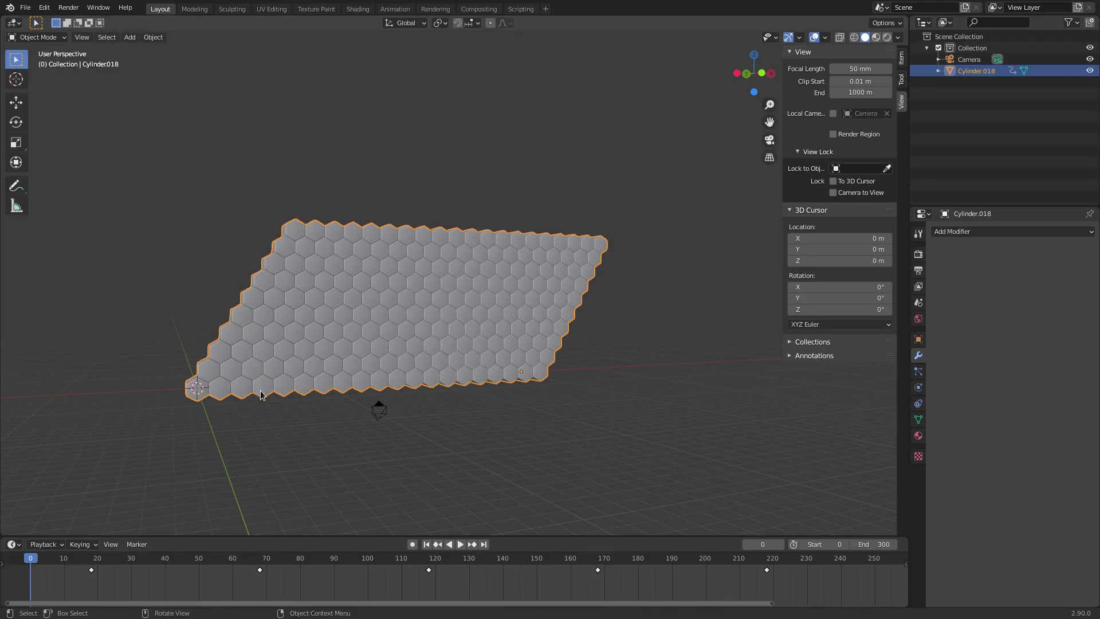
{"action": "right_click", "coordinate": [347, 397]}
{"action": "key", "text": "Escape"}
{"action": "left_click", "coordinate": [152, 38]}
{"action": "mouse_move", "coordinate": [194, 251]}
{"action": "left_click", "coordinate": [107, 38]}
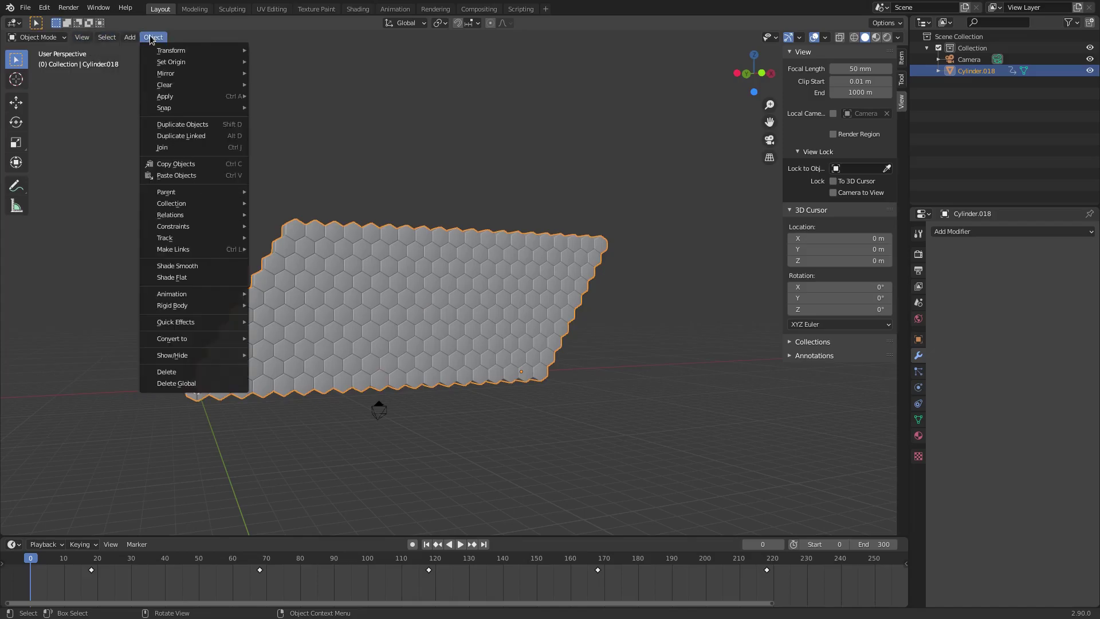
Separate the entire joined grid mesh by loose parts into individual hexagon objects
{"action": "key", "text": "Tab"}
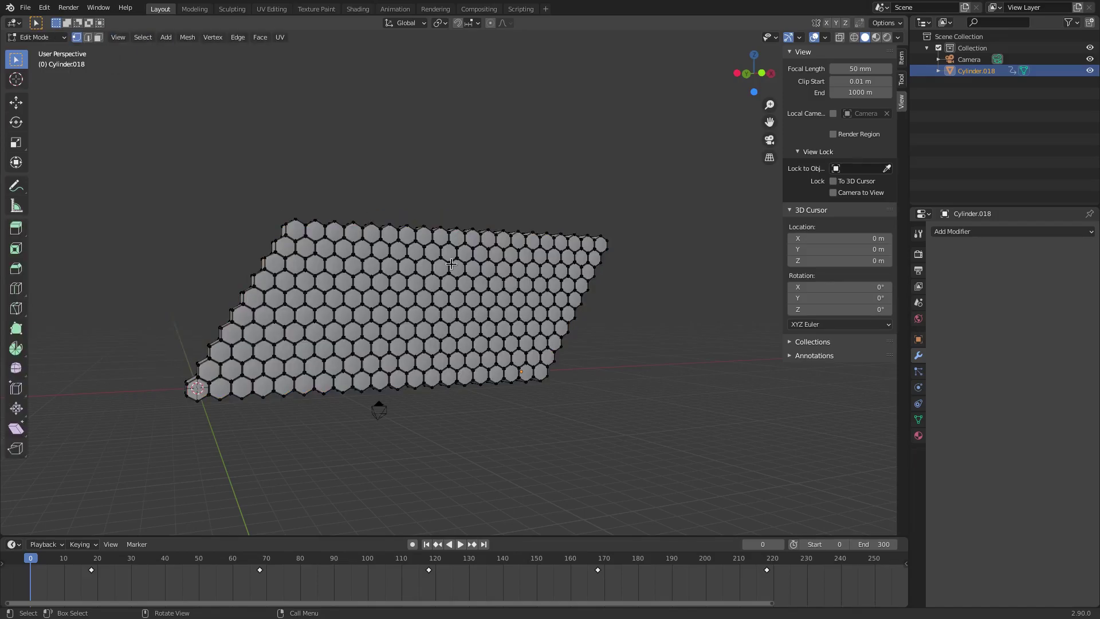
{"action": "key", "text": "a"}
{"action": "left_click", "coordinate": [188, 38]}
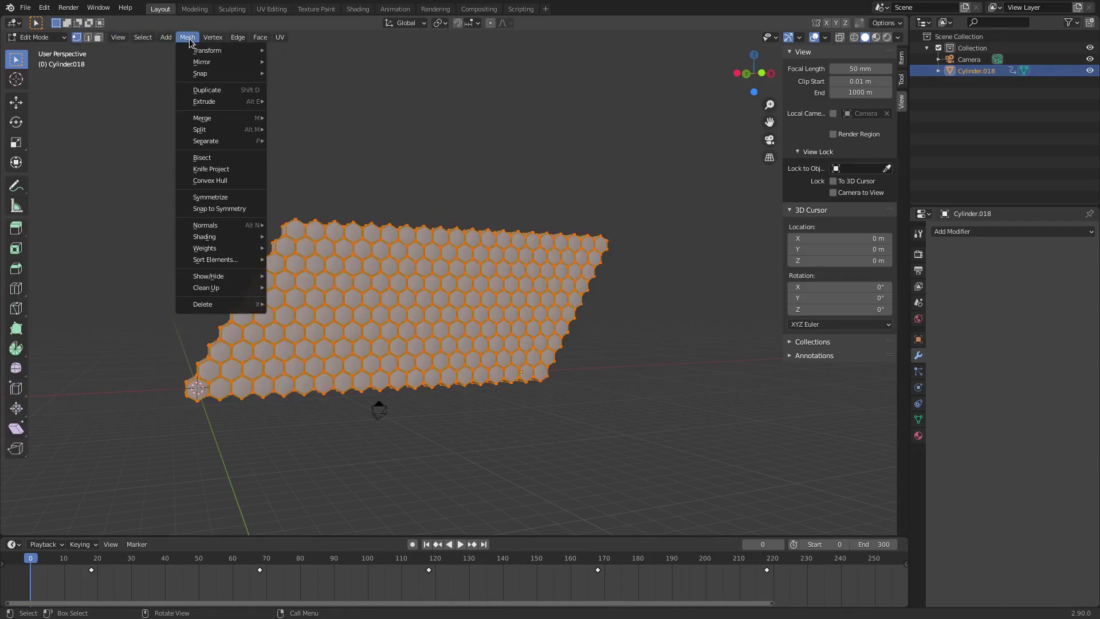
{"action": "mouse_move", "coordinate": [212, 144]}
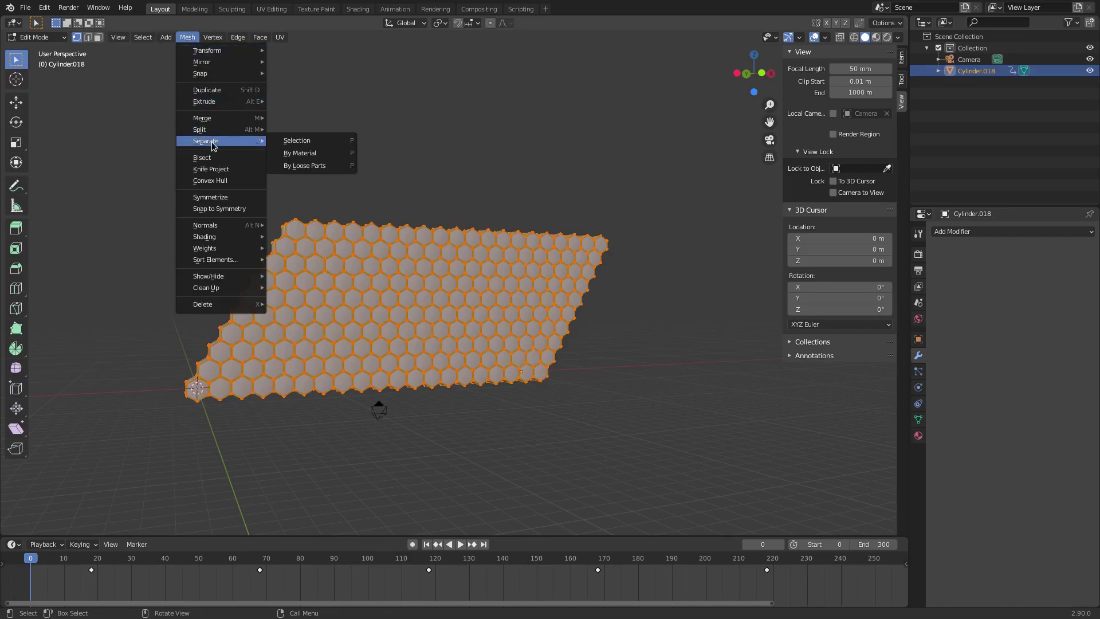
{"action": "left_click", "coordinate": [300, 166]}
{"action": "scroll", "coordinate": [356, 268], "scroll_direction": "up", "scroll_amount": 3}
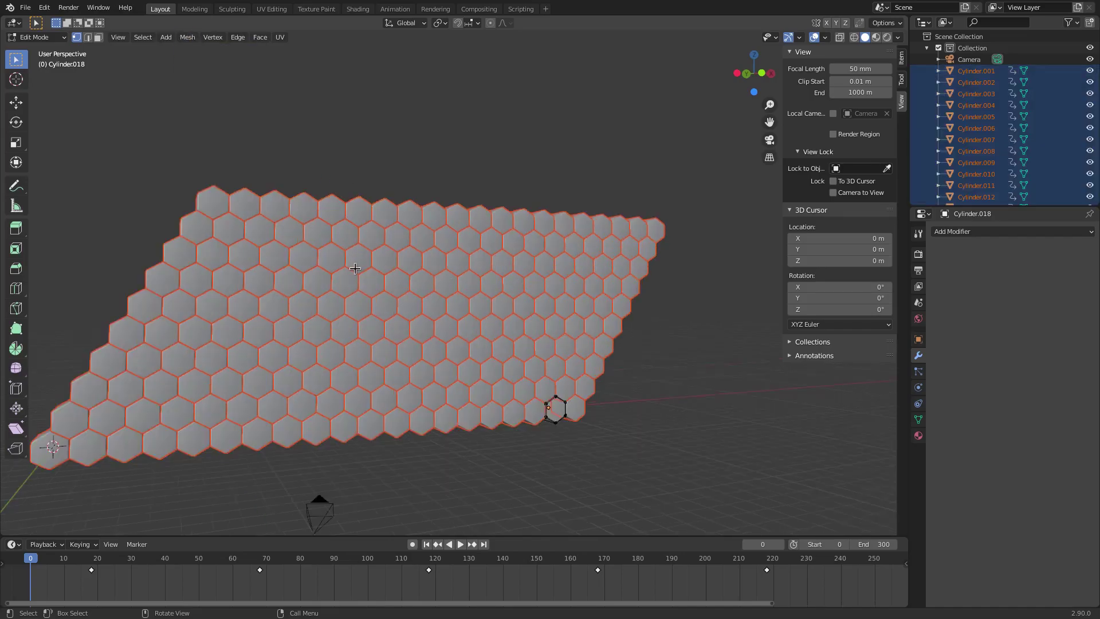
{"action": "middle_click_drag", "start_coordinate": [333, 300], "coordinate": [345, 327]}
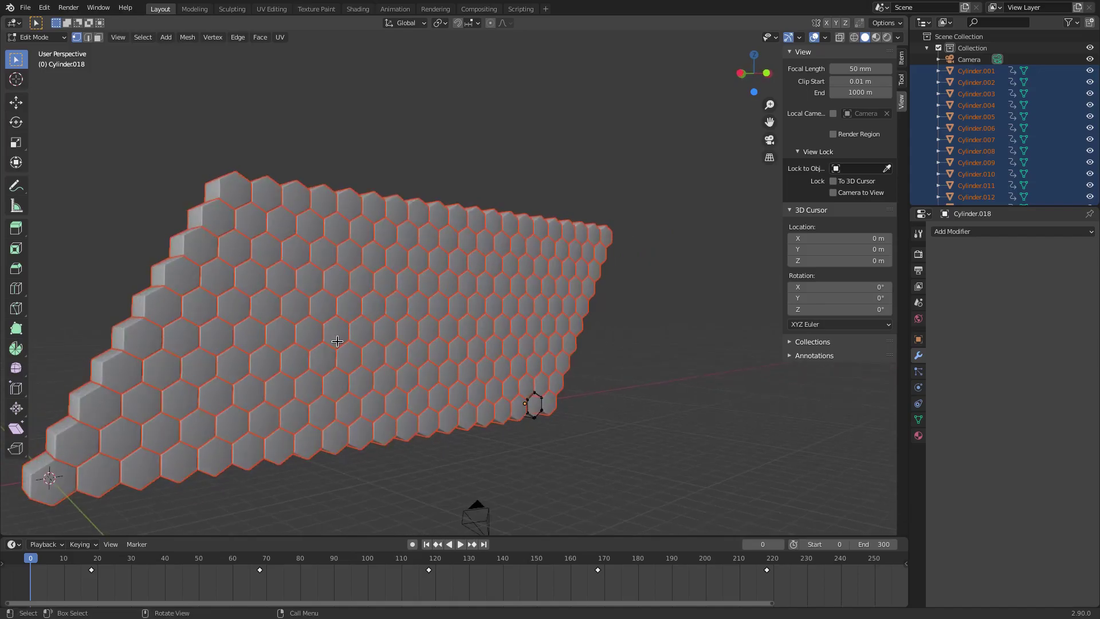
{"action": "scroll", "coordinate": [338, 341], "scroll_direction": "down", "scroll_amount": 3}
{"action": "key", "text": "Tab"}
Try moving a single hexagon near the middle of the separated grid
{"action": "scroll", "coordinate": [340, 348], "scroll_direction": "up", "scroll_amount": 3}
{"action": "left_click", "coordinate": [339, 344]}
{"action": "key", "text": "g"}
{"action": "key", "text": "Escape"}
Play back the animation to examine how the separated hexagons move, then stop it
{"action": "left_click", "coordinate": [460, 544]}
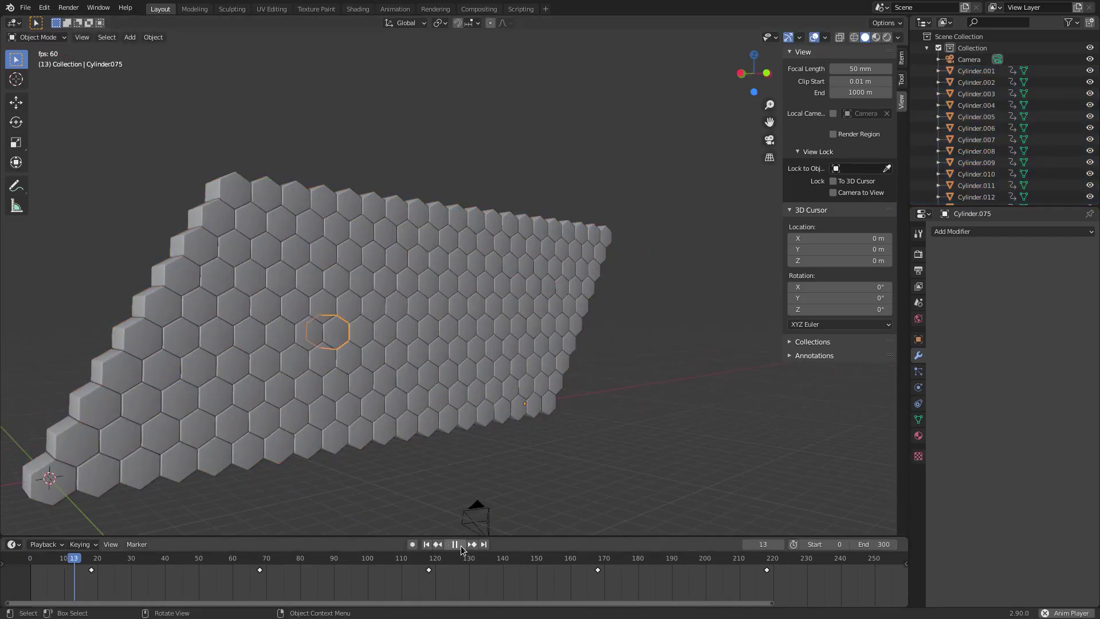
{"action": "scroll", "coordinate": [344, 366], "scroll_direction": "down", "scroll_amount": 2}
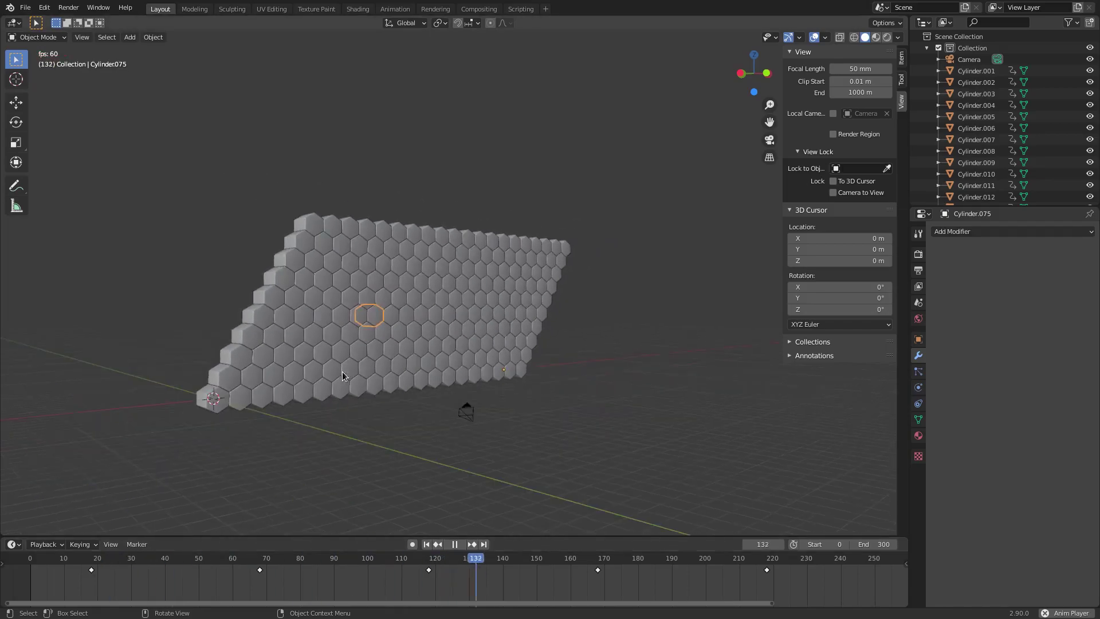
{"action": "middle_click_drag", "start_coordinate": [268, 254], "coordinate": [290, 260]}
{"action": "middle_click_drag", "start_coordinate": [523, 330], "coordinate": [430, 344]}
{"action": "scroll", "coordinate": [596, 576], "scroll_direction": "down", "scroll_amount": 3}
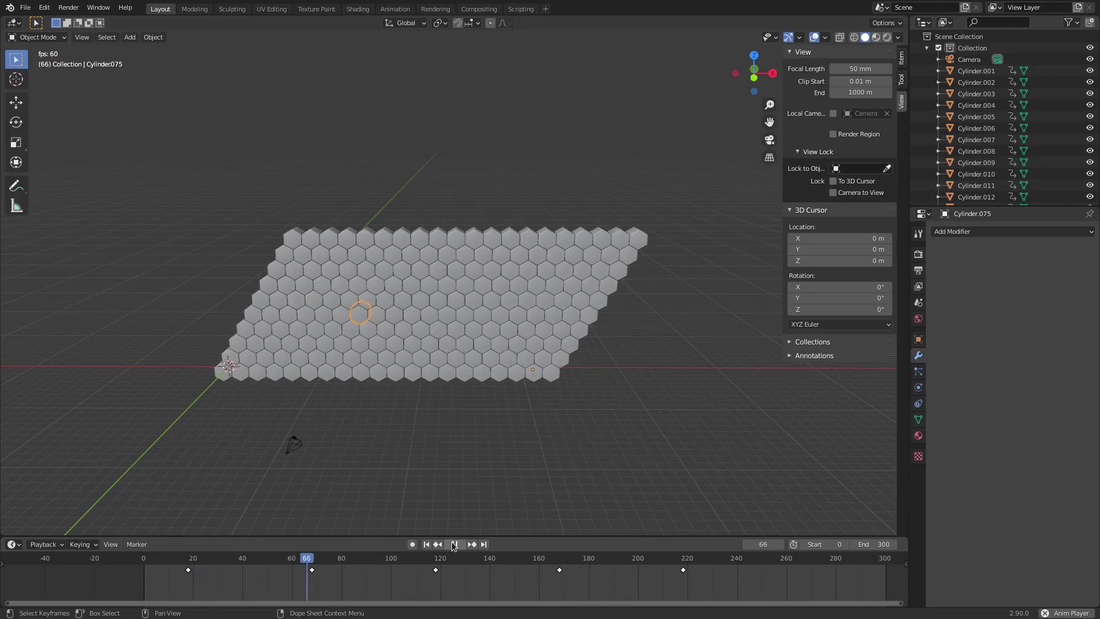
{"action": "middle_click_drag", "start_coordinate": [455, 447], "coordinate": [425, 343]}
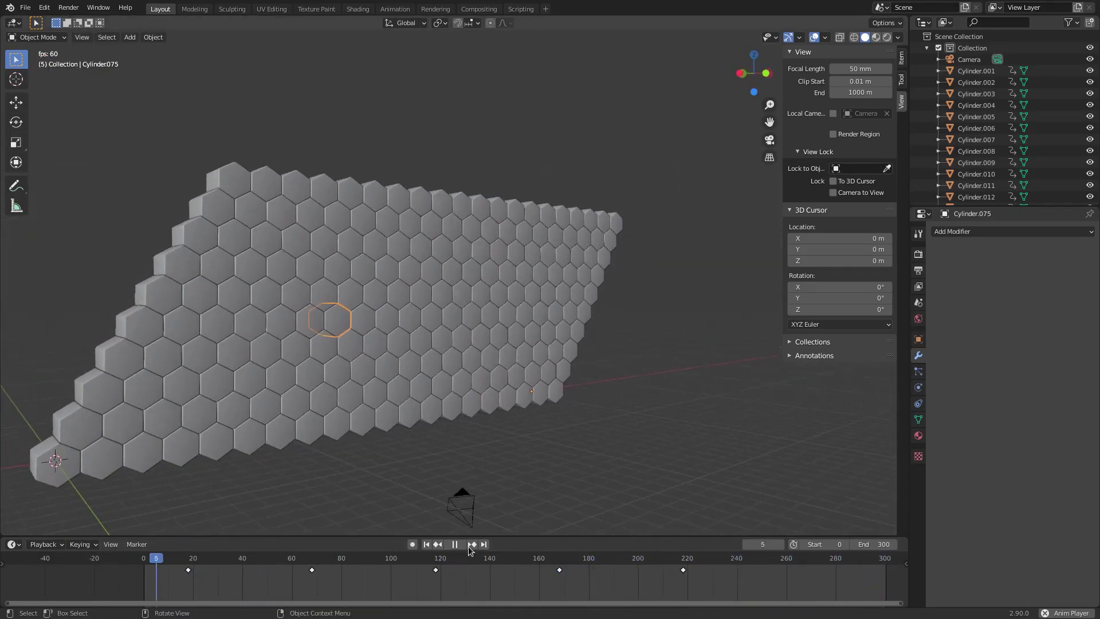
{"action": "left_click", "coordinate": [459, 548]}
{"action": "left_click", "coordinate": [459, 547]}
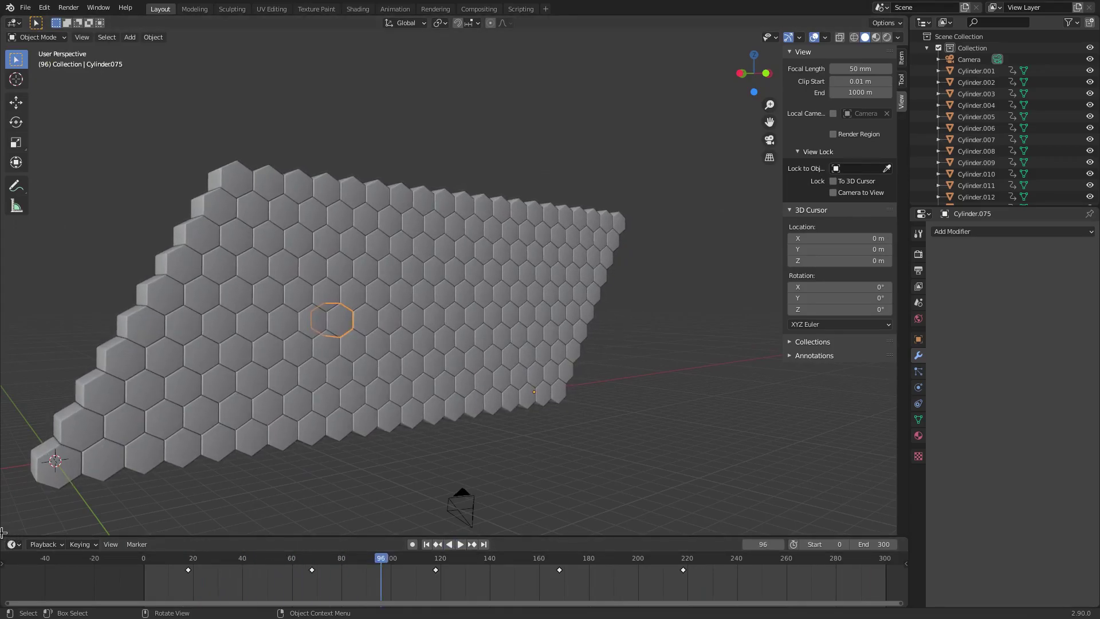
Split the 3D viewport horizontally and turn the lower area into a Dope Sheet
{"action": "left_click_drag", "start_coordinate": [3, 532], "coordinate": [13, 223]}
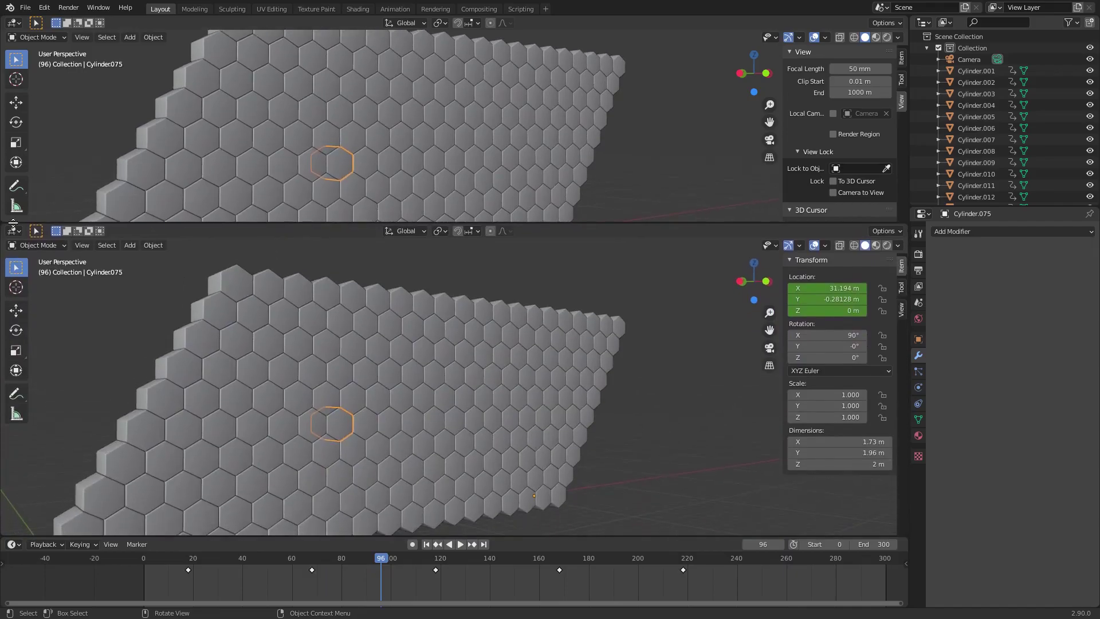
{"action": "left_click", "coordinate": [14, 232]}
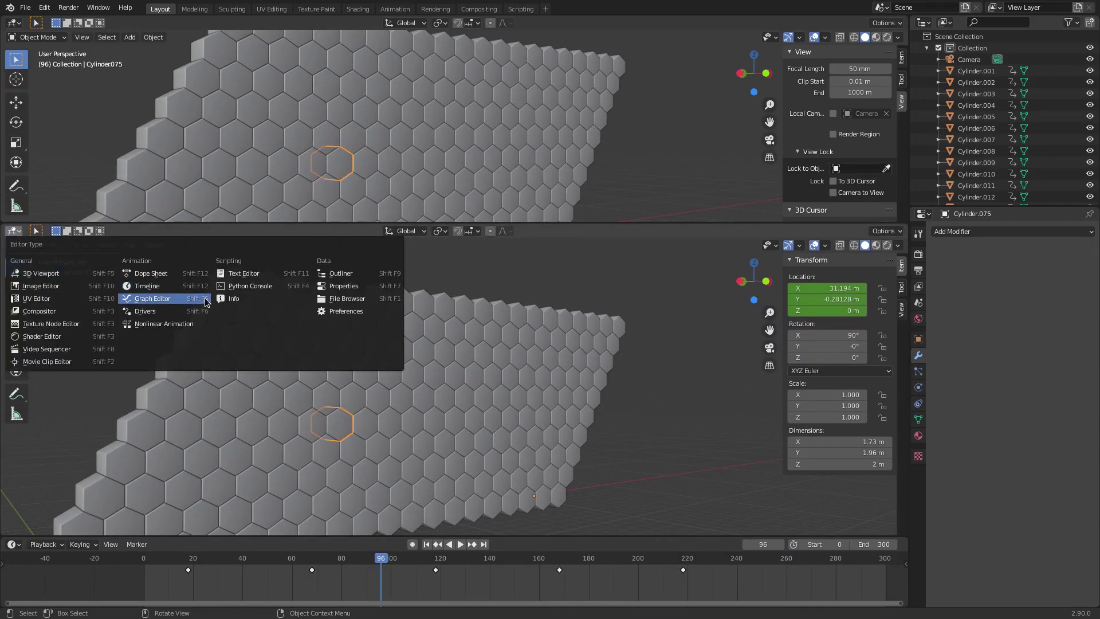
{"action": "left_click", "coordinate": [155, 273]}
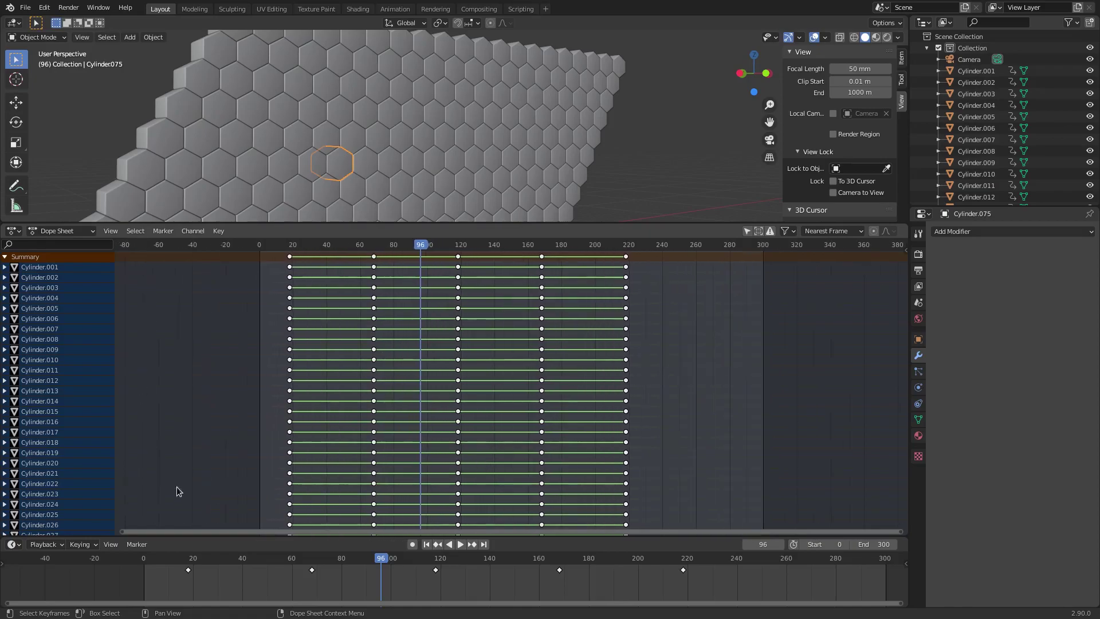
Circle-select scattered keyframes at random in the Dope Sheet rows from Cylinder.003 to about Cylinder.036
{"action": "left_click_drag", "start_coordinate": [904, 273], "coordinate": [849, 287]}
{"action": "scroll", "coordinate": [610, 432], "scroll_direction": "down", "scroll_amount": 15}
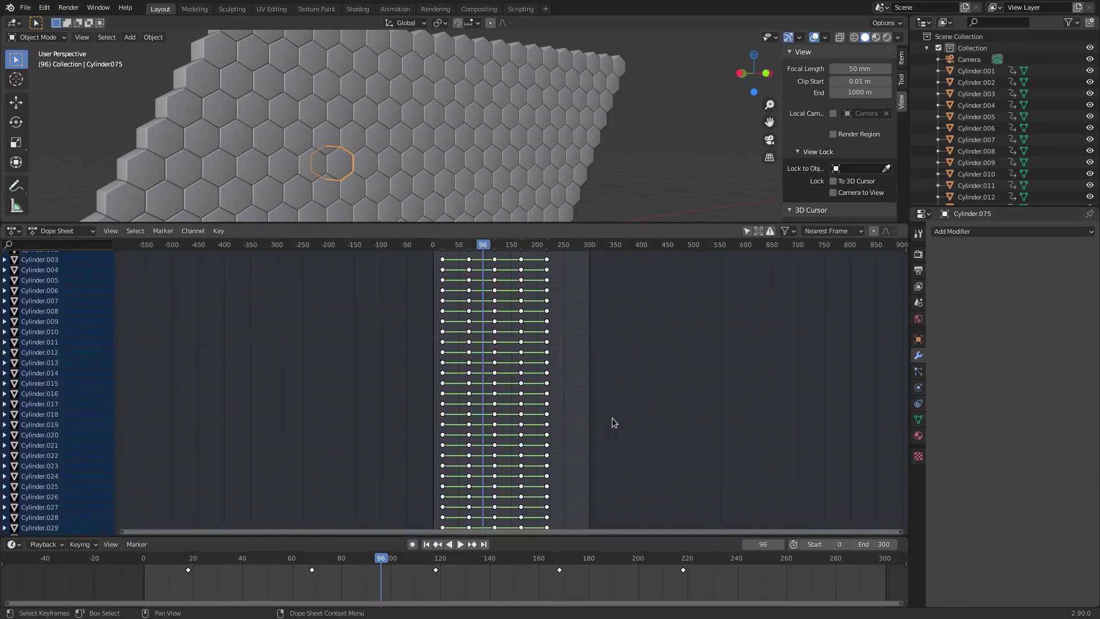
{"action": "scroll", "coordinate": [594, 393], "scroll_direction": "down", "scroll_amount": 8}
{"action": "scroll", "coordinate": [593, 393], "scroll_direction": "up", "scroll_amount": 13}
{"action": "middle_click_drag", "start_coordinate": [596, 339], "coordinate": [491, 352]}
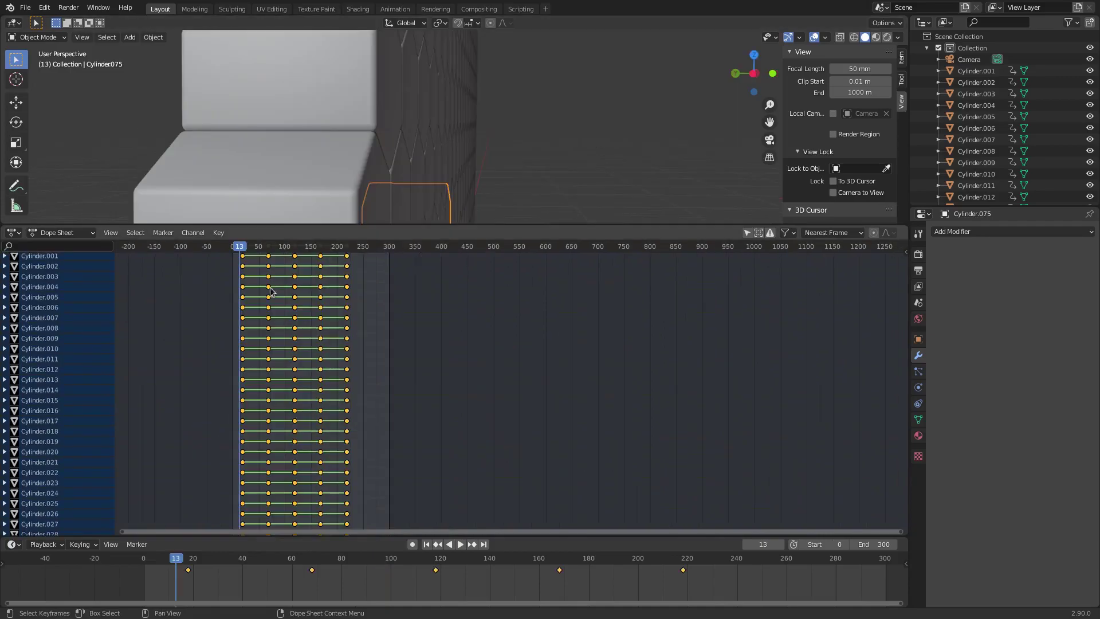
{"action": "scroll", "coordinate": [269, 295], "scroll_direction": "up", "scroll_amount": 2}
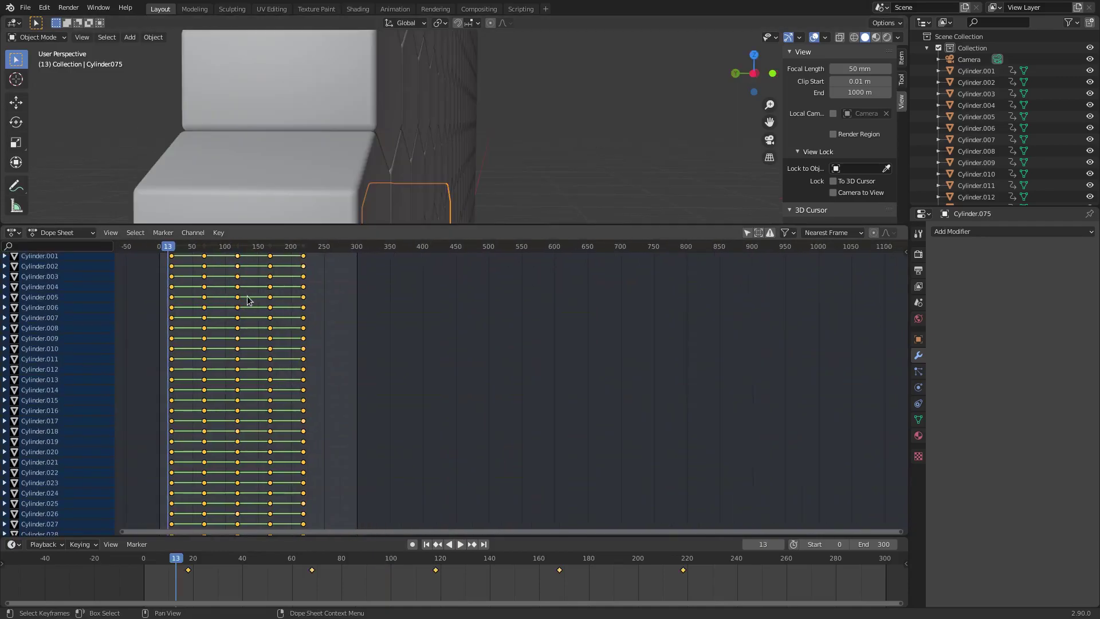
{"action": "key", "text": "c"}
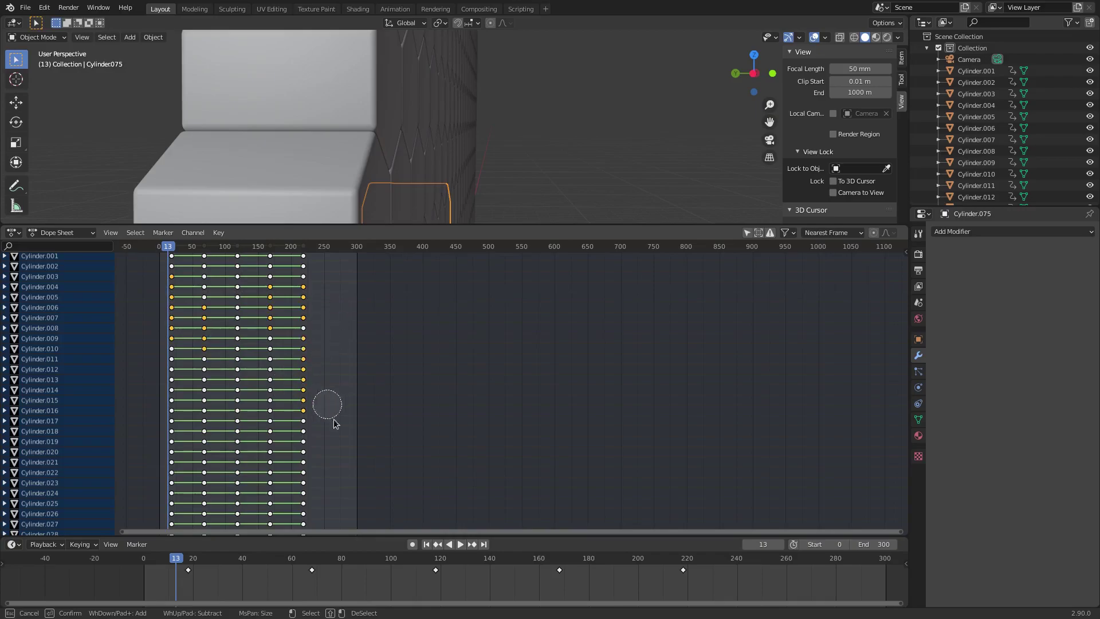
{"action": "mouse_move", "coordinate": [234, 430]}
{"action": "left_mouse_down"}
{"action": "mouse_move", "coordinate": [206, 429]}
{"action": "mouse_move", "coordinate": [186, 494]}
{"action": "left_mouse_up"}
{"action": "key", "text": "Escape"}
{"action": "middle_click_drag", "start_coordinate": [392, 470], "coordinate": [463, 324]}
{"action": "key", "text": "c"}
{"action": "mouse_move", "coordinate": [388, 359]}
{"action": "left_mouse_down"}
{"action": "mouse_move", "coordinate": [344, 380]}
{"action": "mouse_move", "coordinate": [275, 479]}
{"action": "left_mouse_up"}
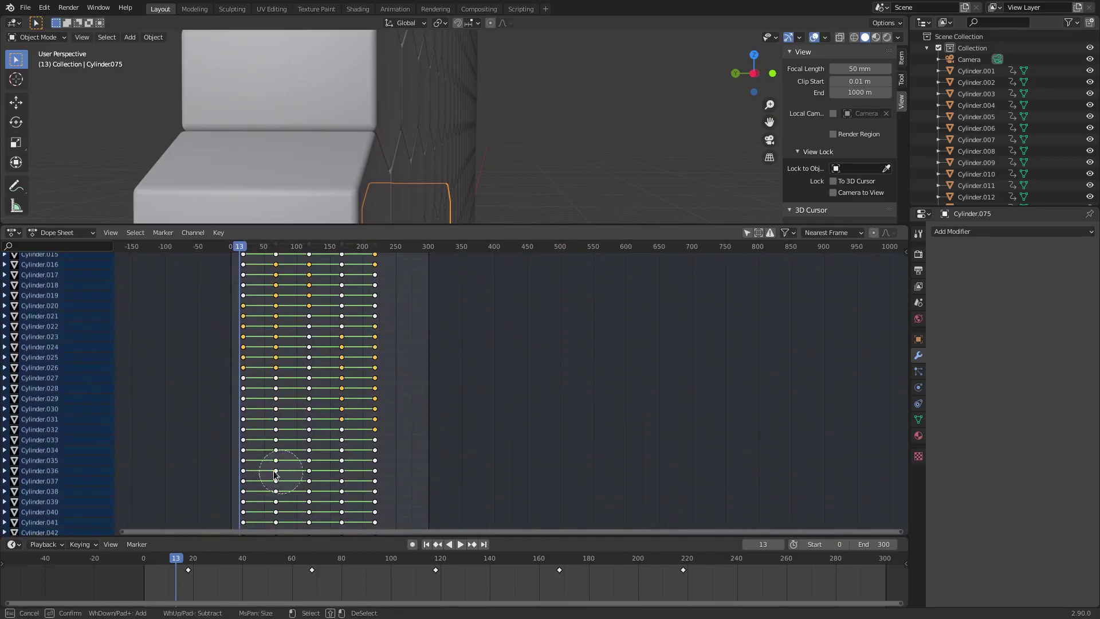
{"action": "key", "text": "Escape"}
Add more randomly scattered keyframes to the selection with circle select, continuing down to Cylinder.168
{"action": "middle_click_drag", "start_coordinate": [442, 481], "coordinate": [468, 277]}
{"action": "key", "text": "c"}
{"action": "left_click_drag", "start_coordinate": [389, 350], "coordinate": [376, 432]}
{"action": "left_click", "coordinate": [323, 402]}
{"action": "key", "text": "Escape"}
{"action": "middle_click_drag", "start_coordinate": [455, 488], "coordinate": [459, 350]}
{"action": "key", "text": "c"}
{"action": "left_click_drag", "start_coordinate": [300, 440], "coordinate": [372, 463]}
{"action": "key", "text": "Escape"}
{"action": "middle_click_drag", "start_coordinate": [475, 518], "coordinate": [521, 318]}
{"action": "key", "text": "c"}
{"action": "left_click_drag", "start_coordinate": [458, 372], "coordinate": [499, 417]}
{"action": "key", "text": "Escape"}
Extend the random circle selection of keyframes through the last Dope Sheet rows, toward Cylinder.200
{"action": "middle_click_drag", "start_coordinate": [540, 403], "coordinate": [535, 398]}
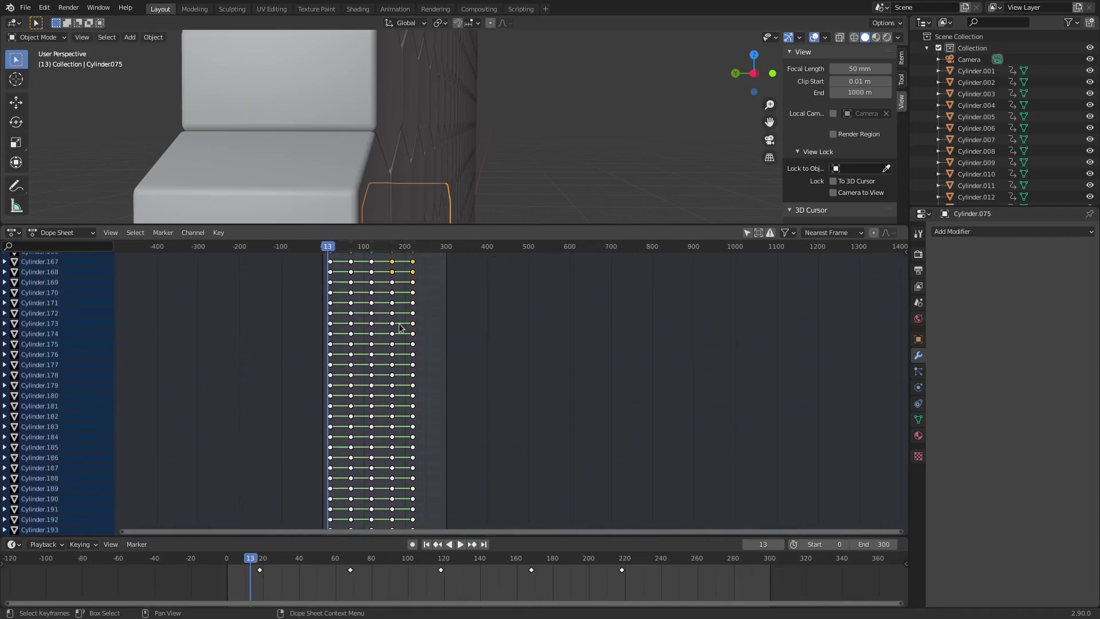
{"action": "key", "text": "c"}
{"action": "key", "text": "Escape"}
{"action": "key", "text": "c"}
{"action": "left_click_drag", "start_coordinate": [323, 287], "coordinate": [349, 423]}
{"action": "key", "text": "Escape"}
{"action": "middle_click_drag", "start_coordinate": [491, 465], "coordinate": [502, 287]}
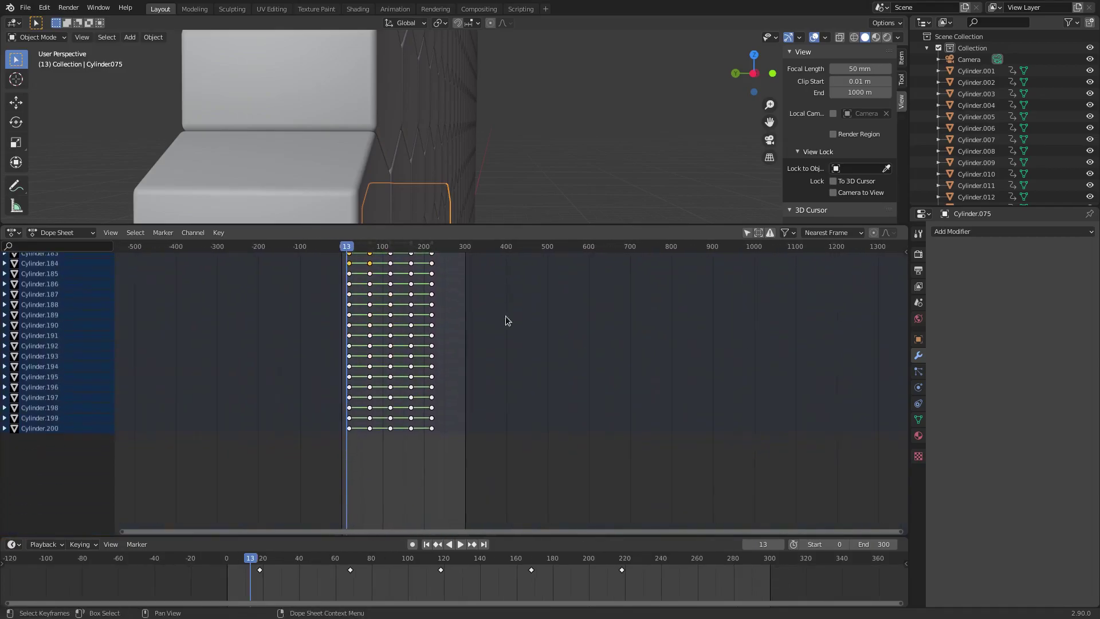
{"action": "key", "text": "c"}
{"action": "key", "text": "Escape"}
Set the current frame to 18 and scale the selected keyframes in time around it
{"action": "scroll", "coordinate": [547, 321], "scroll_direction": "up", "scroll_amount": 5, "text": "shift"}
{"action": "scroll", "coordinate": [545, 287], "scroll_direction": "left", "scroll_amount": 1, "text": "ctrl"}
{"action": "scroll", "coordinate": [545, 341], "scroll_direction": "down", "scroll_amount": 10}
{"action": "scroll", "coordinate": [542, 339], "scroll_direction": "up", "scroll_amount": 20}
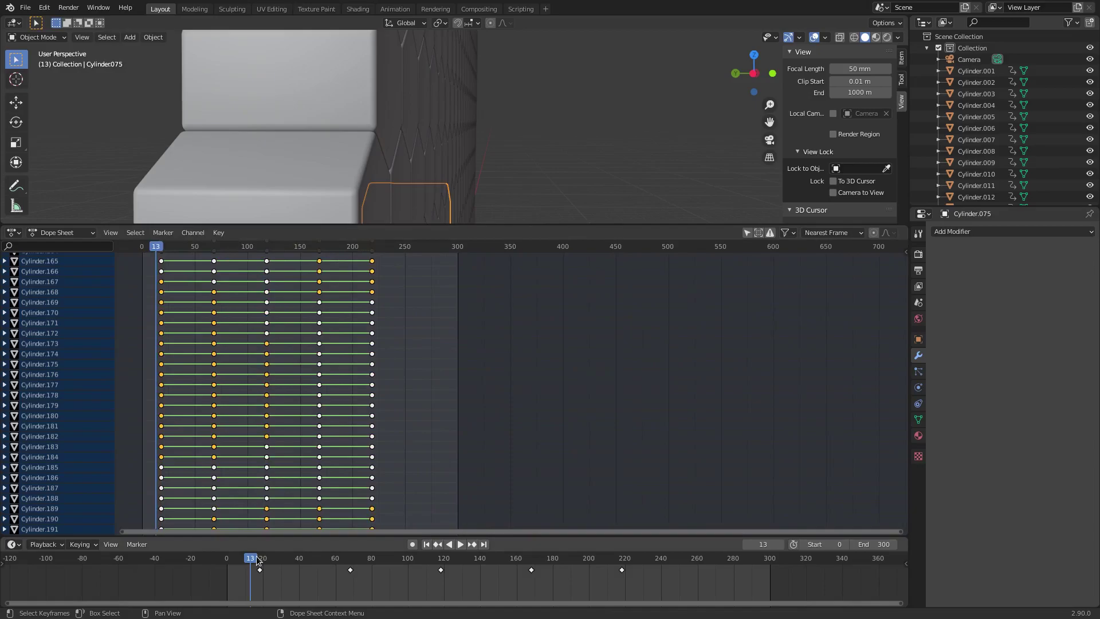
{"action": "middle_click_drag", "start_coordinate": [140, 406], "coordinate": [298, 447]}
{"action": "scroll", "coordinate": [295, 438], "scroll_direction": "up", "scroll_amount": 12}
{"action": "middle_click_drag", "start_coordinate": [118, 381], "coordinate": [343, 413]}
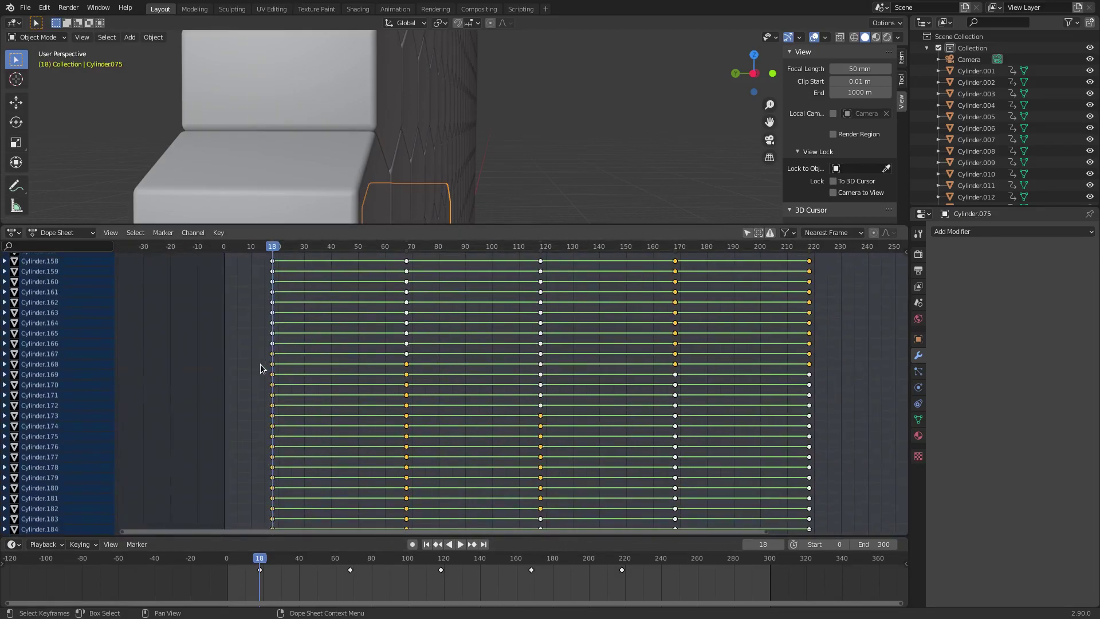
{"action": "key", "text": "s"}
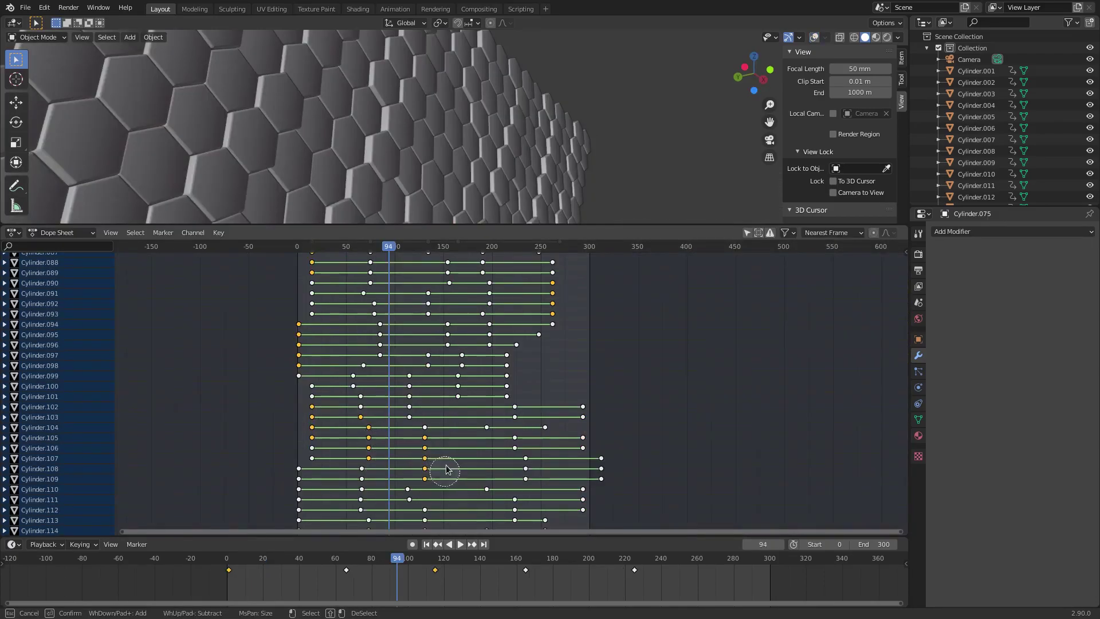
Circle-select scattered first keyframes in the Dope Sheet rows from about Cylinder.116 to Cylinder.140, adding them to the selection
{"action": "middle_click_drag", "start_coordinate": [446, 469], "coordinate": [440, 277]}
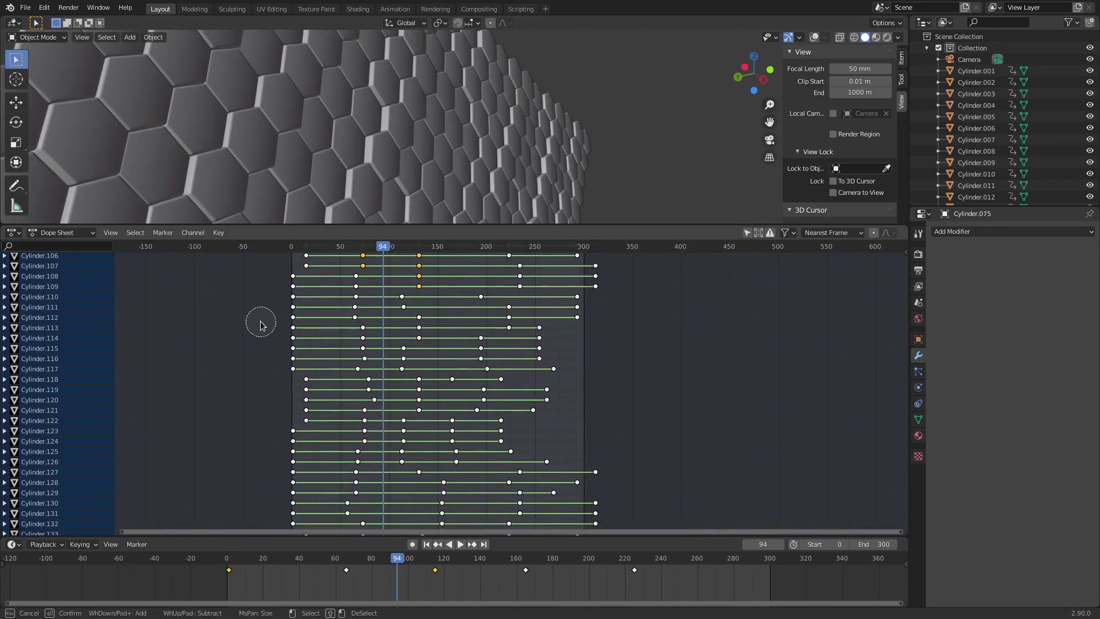
{"action": "right_click", "coordinate": [412, 392]}
{"action": "middle_click_drag", "start_coordinate": [412, 392], "coordinate": [411, 296]}
{"action": "key", "text": "c"}
{"action": "left_click_drag", "start_coordinate": [289, 338], "coordinate": [291, 382]}
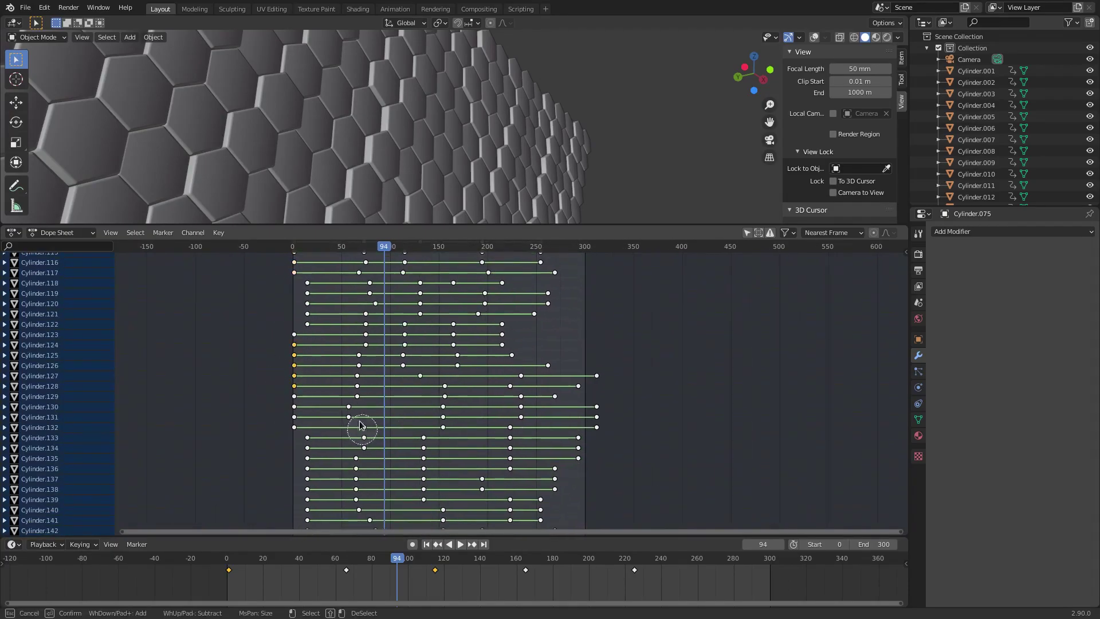
{"action": "right_click", "coordinate": [362, 431]}
{"action": "middle_click_drag", "start_coordinate": [363, 430], "coordinate": [358, 317]}
{"action": "key", "text": "c"}
{"action": "left_click_drag", "start_coordinate": [296, 345], "coordinate": [299, 396]}
Extend the circle selection with scattered early and middle keyframes in the rows from Cylinder.133 to about Cylinder.160
{"action": "right_click", "coordinate": [316, 423]}
{"action": "middle_click_drag", "start_coordinate": [392, 413], "coordinate": [404, 360]}
{"action": "key", "text": "c"}
{"action": "left_click_drag", "start_coordinate": [432, 309], "coordinate": [440, 295]}
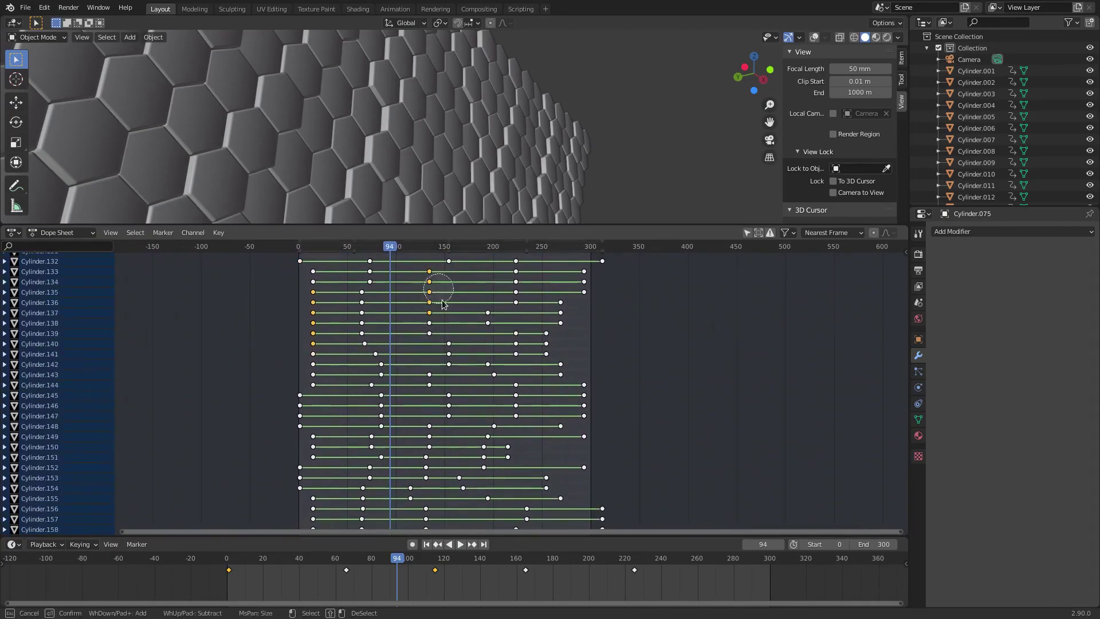
{"action": "middle_click_drag", "start_coordinate": [437, 416], "coordinate": [428, 406]}
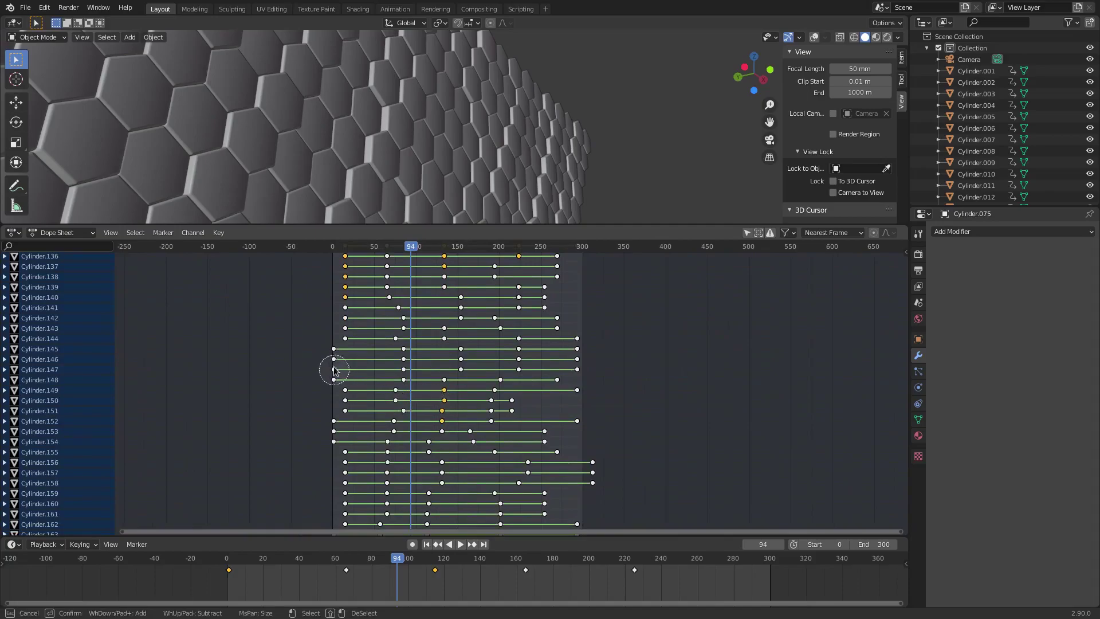
{"action": "left_click_drag", "start_coordinate": [344, 482], "coordinate": [345, 503]}
{"action": "right_click", "coordinate": [386, 471]}
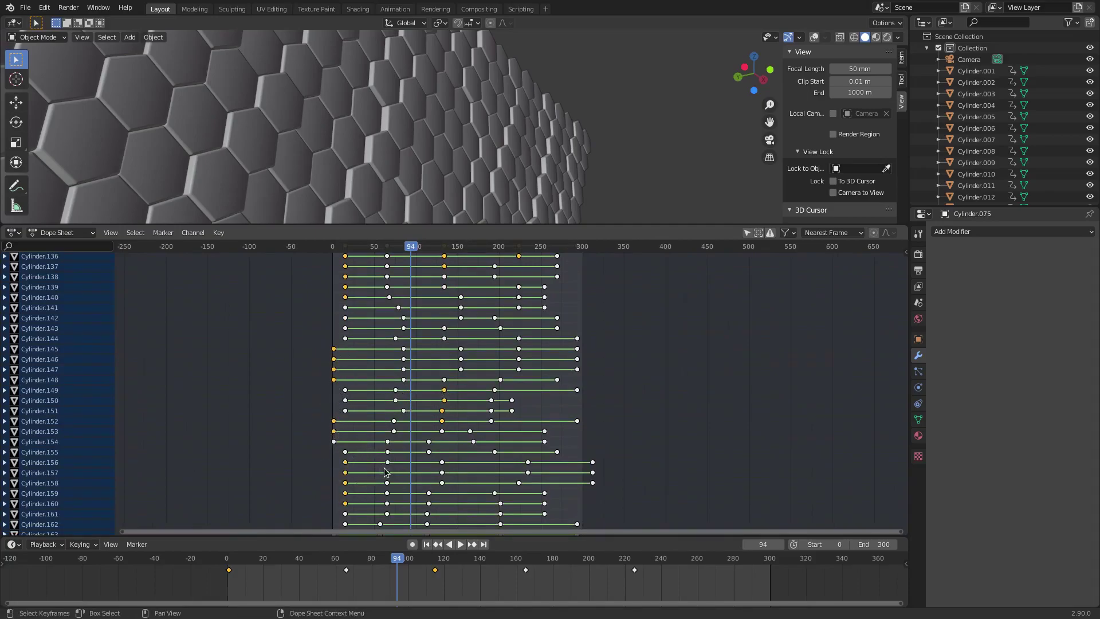
Add more random keyframes to the selection below Cylinder.160, including first keyframes around Cylinder.176–178, Cylinder.186–188 and Cylinder.192–196
{"action": "scroll", "coordinate": [386, 471], "scroll_direction": "down", "scroll_amount": 1}
{"action": "middle_click_drag", "start_coordinate": [386, 472], "coordinate": [357, 286]}
{"action": "key", "text": "c"}
{"action": "left_click_drag", "start_coordinate": [402, 347], "coordinate": [404, 378]}
{"action": "right_click", "coordinate": [458, 443]}
{"action": "scroll", "coordinate": [459, 456], "scroll_direction": "up", "scroll_amount": 3}
{"action": "middle_click_drag", "start_coordinate": [319, 482], "coordinate": [332, 320]}
{"action": "key", "text": "c"}
{"action": "left_click_drag", "start_coordinate": [294, 320], "coordinate": [295, 338]}
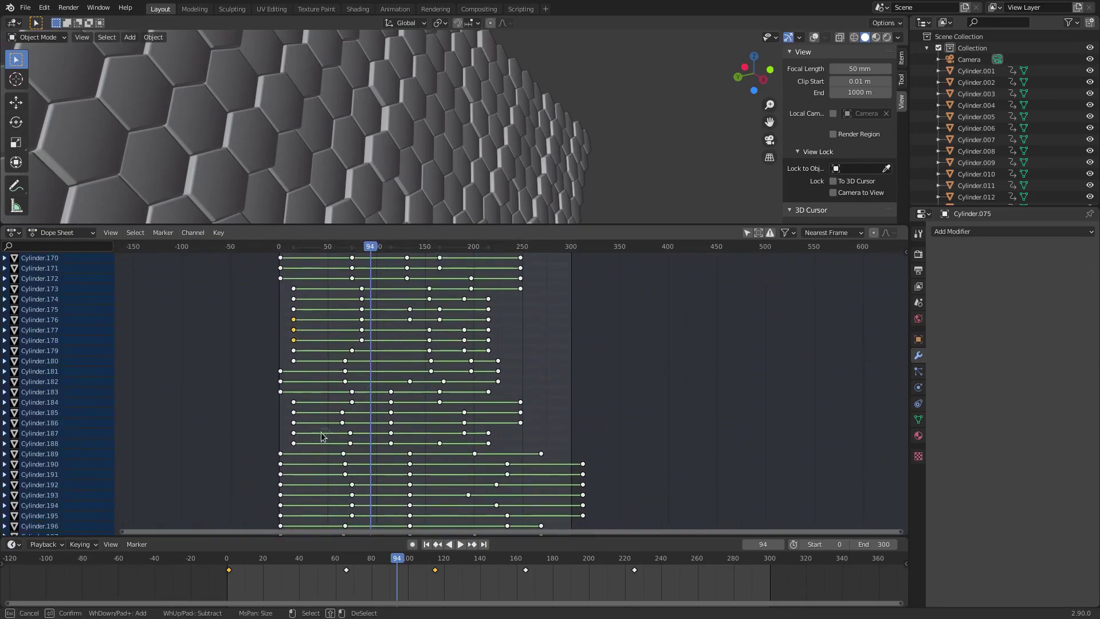
{"action": "left_click_drag", "start_coordinate": [273, 485], "coordinate": [340, 477]}
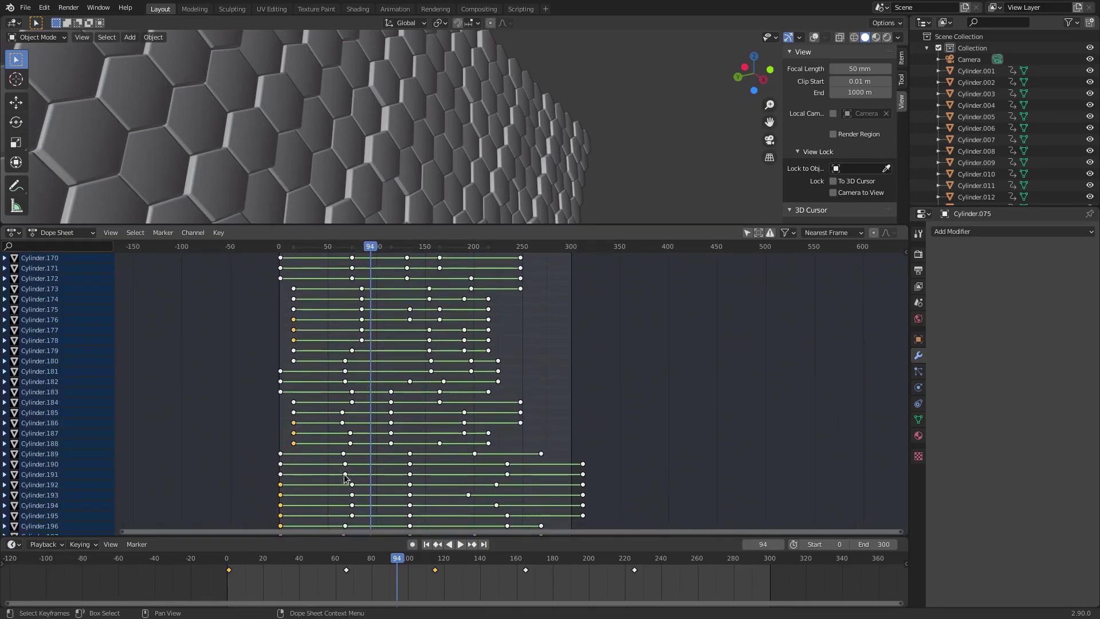